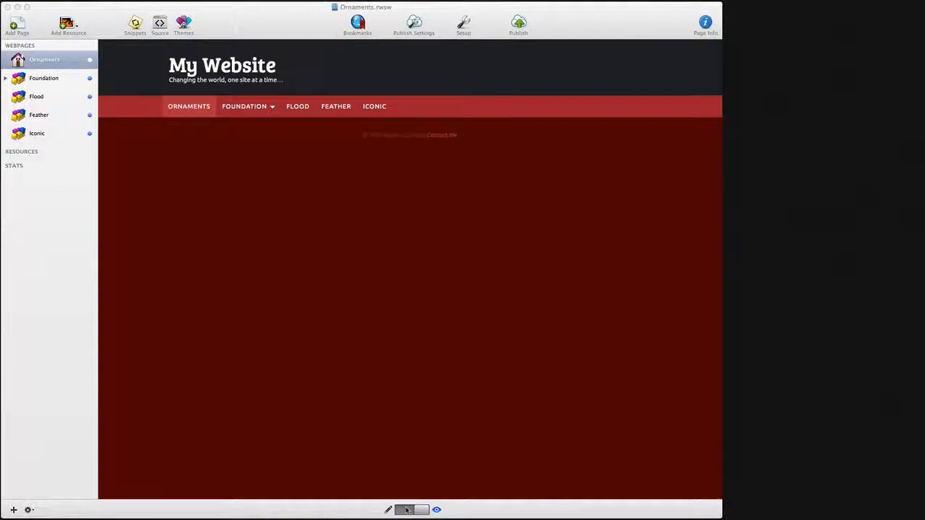
- Add an ExtraContent stack to the empty Ornaments page in edit mode and set its ExtraContent number to 5
{"action": "left_click", "coordinate": [406, 510]}
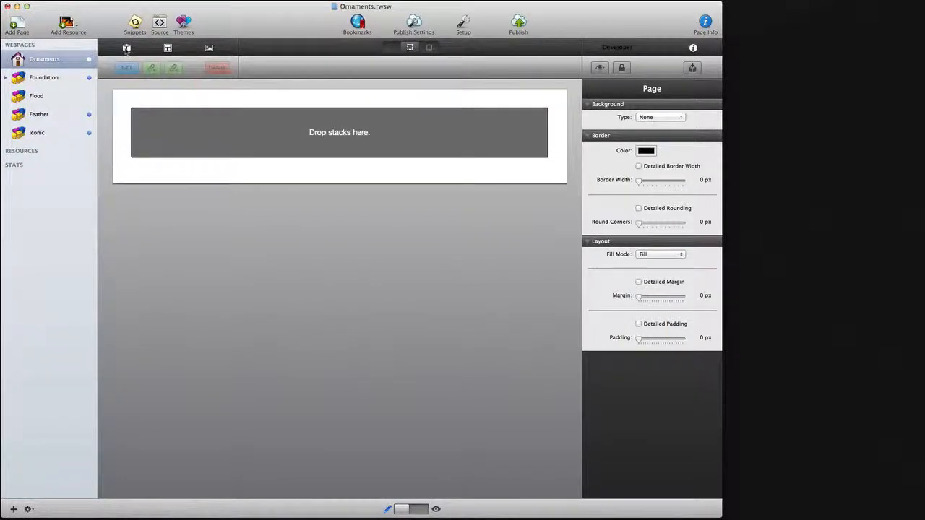
{"action": "left_click", "coordinate": [127, 48]}
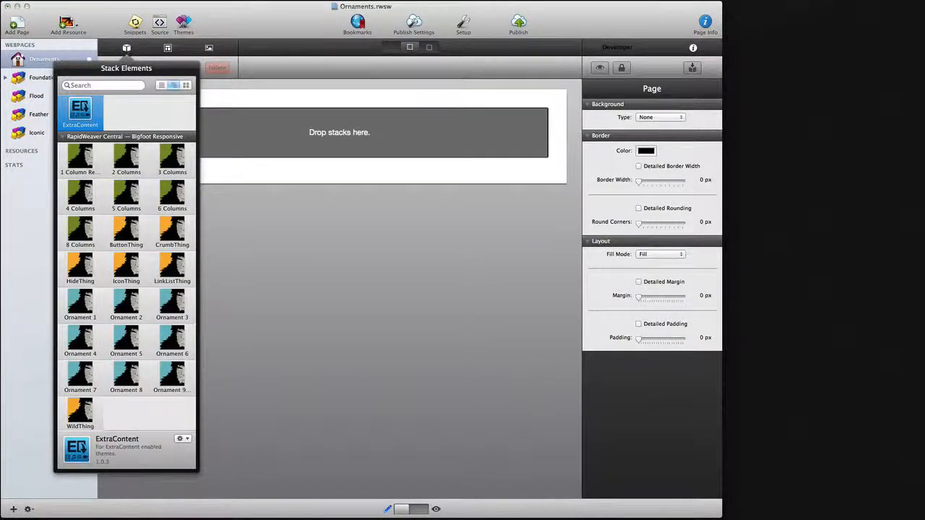
{"action": "left_click_drag", "start_coordinate": [80, 110], "coordinate": [252, 134]}
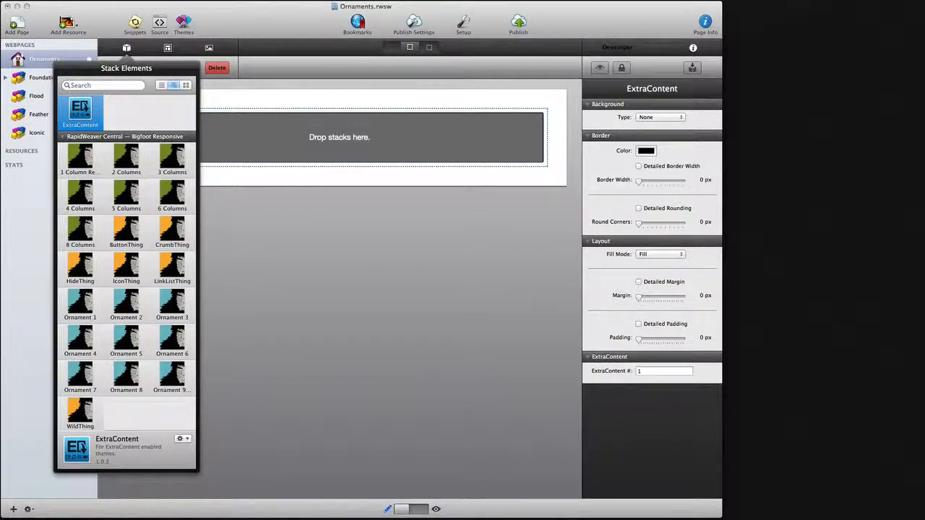
{"action": "left_click", "coordinate": [637, 371]}
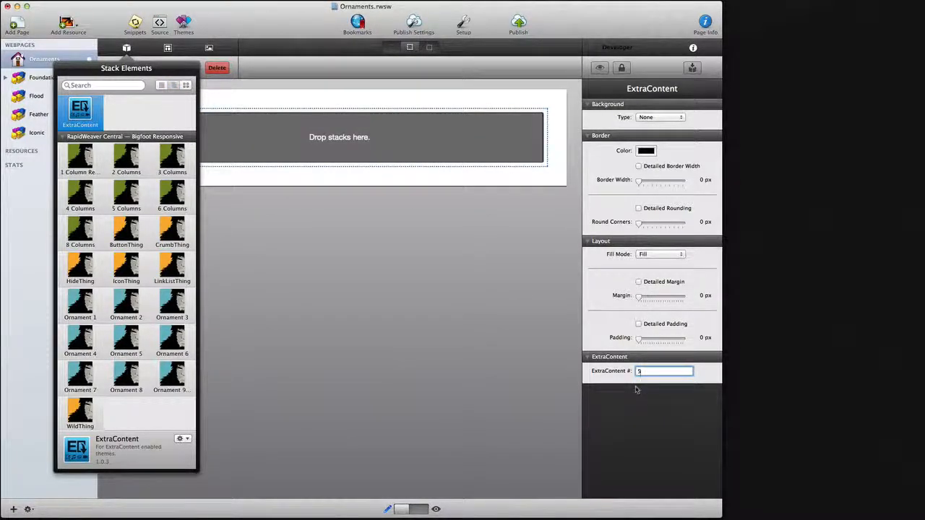
{"action": "type", "text": "5"}
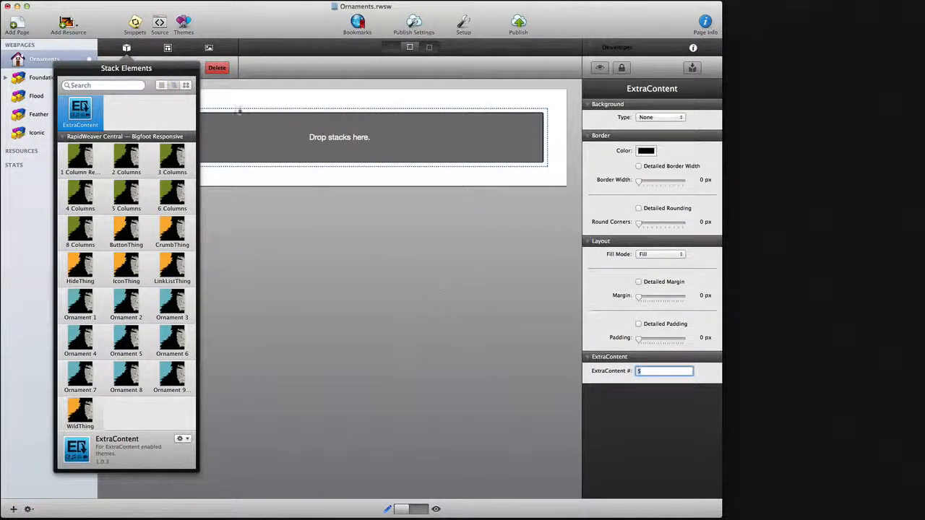
- Place the 5 Holla Yella stack template inside the ExtraContent stack as the page footer
{"action": "left_click", "coordinate": [167, 48]}
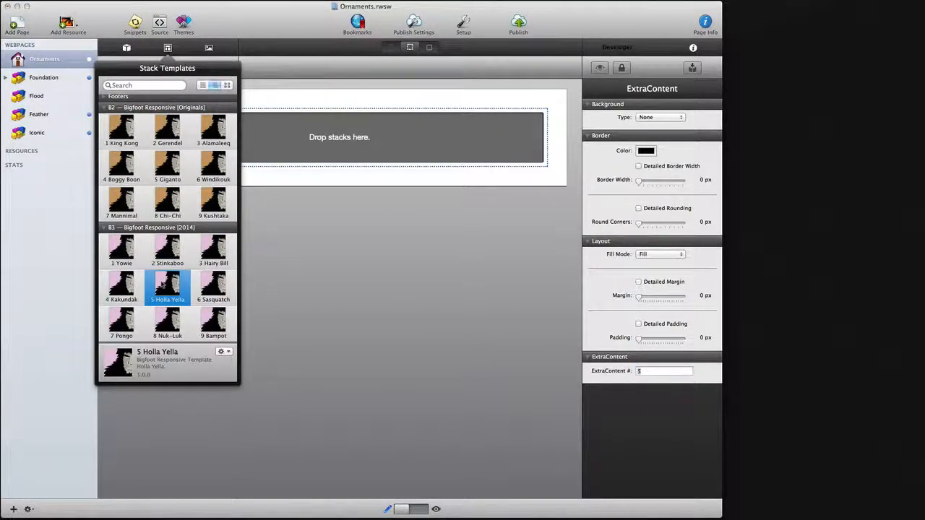
{"action": "left_click_drag", "start_coordinate": [163, 286], "coordinate": [395, 146]}
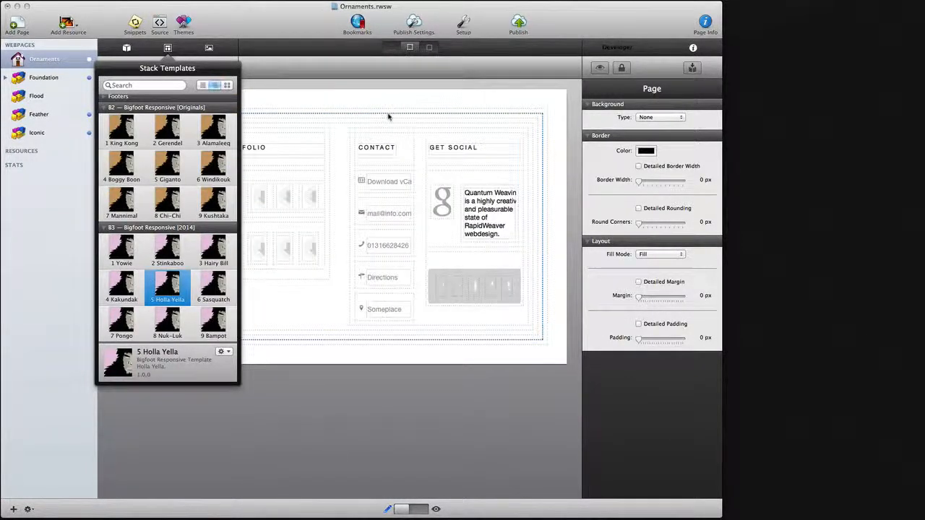
{"action": "left_click", "coordinate": [388, 117]}
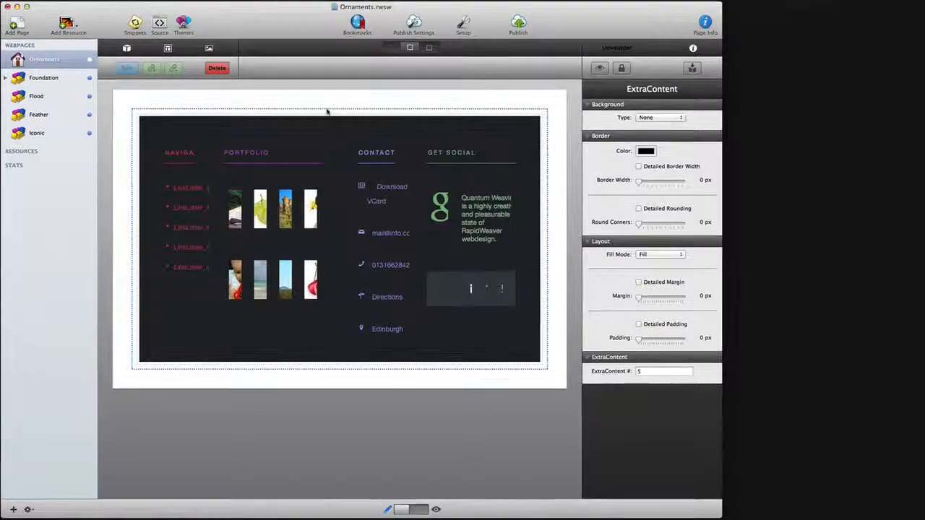
- Add a page mockup stack template above the ExtraContent stack and preview the page down to its footer
{"action": "left_click", "coordinate": [168, 47]}
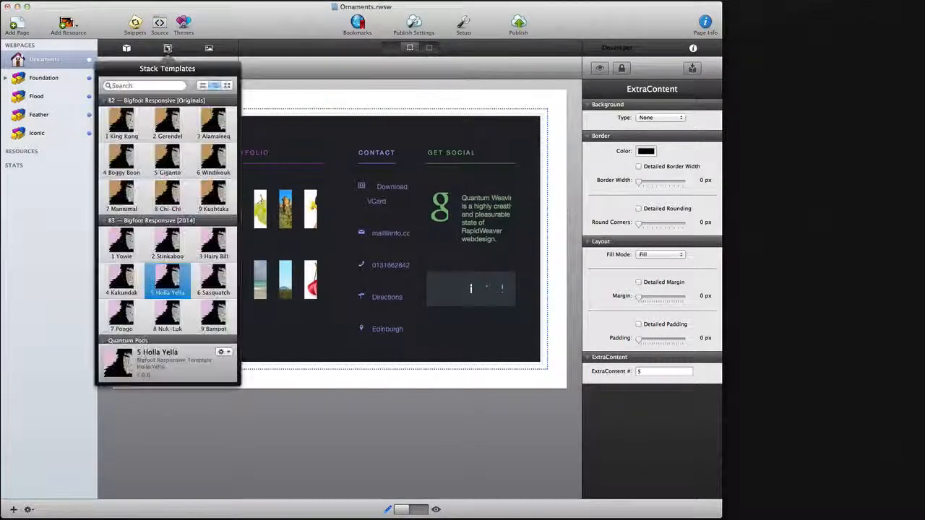
{"action": "scroll", "coordinate": [206, 293], "scroll_direction": "down", "scroll_amount": 10}
{"action": "left_click", "coordinate": [212, 292]}
{"action": "left_click_drag", "start_coordinate": [212, 293], "coordinate": [407, 107]}
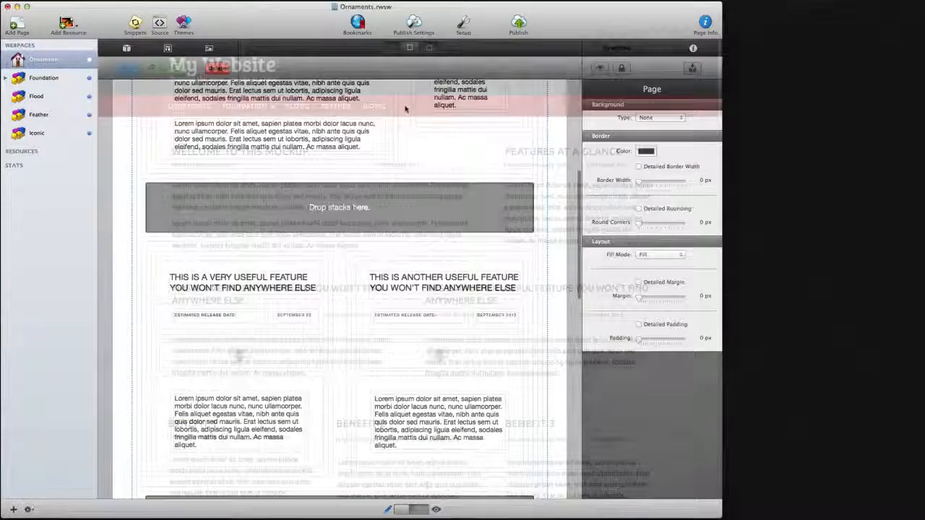
{"action": "scroll", "coordinate": [426, 489], "scroll_direction": "down", "scroll_amount": 5}
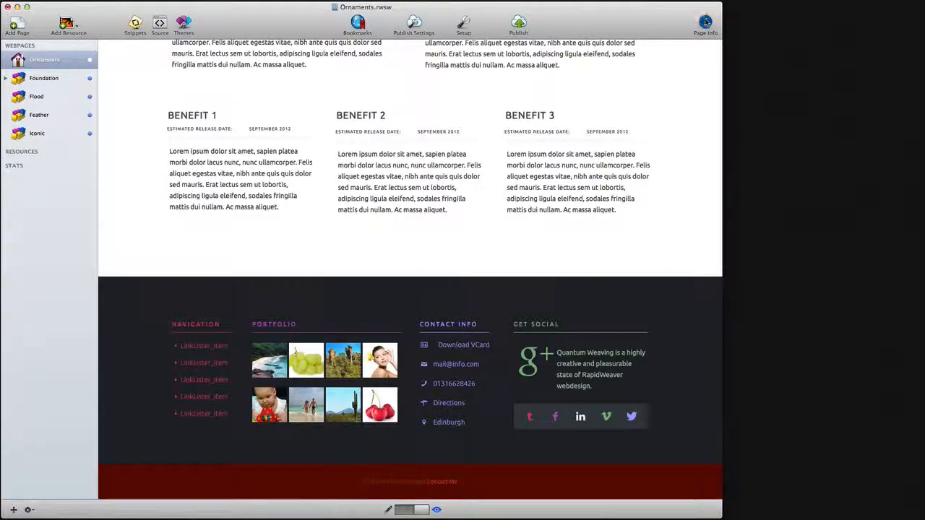
- Add custom CSS to the Ornaments page that sets padding:0% 0; for both .middle and .extracontent4
{"action": "left_click", "coordinate": [705, 23]}
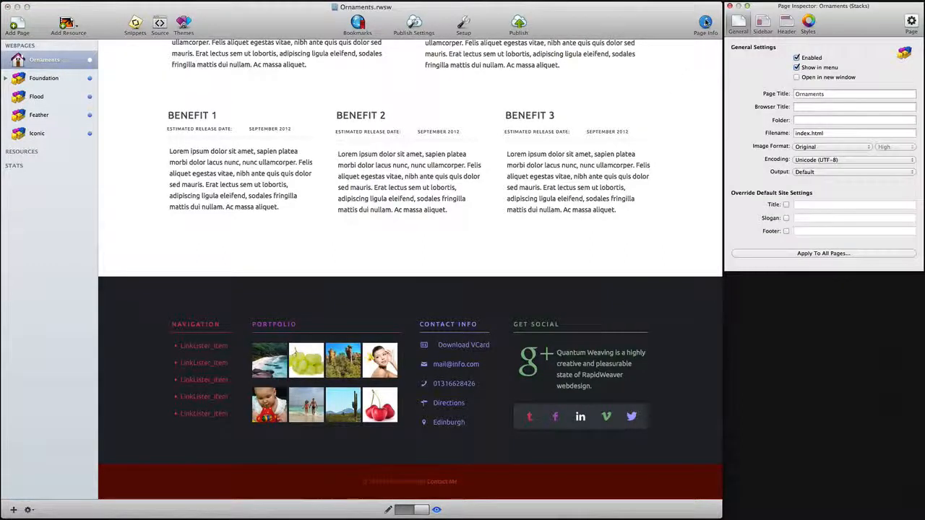
{"action": "left_click", "coordinate": [784, 25]}
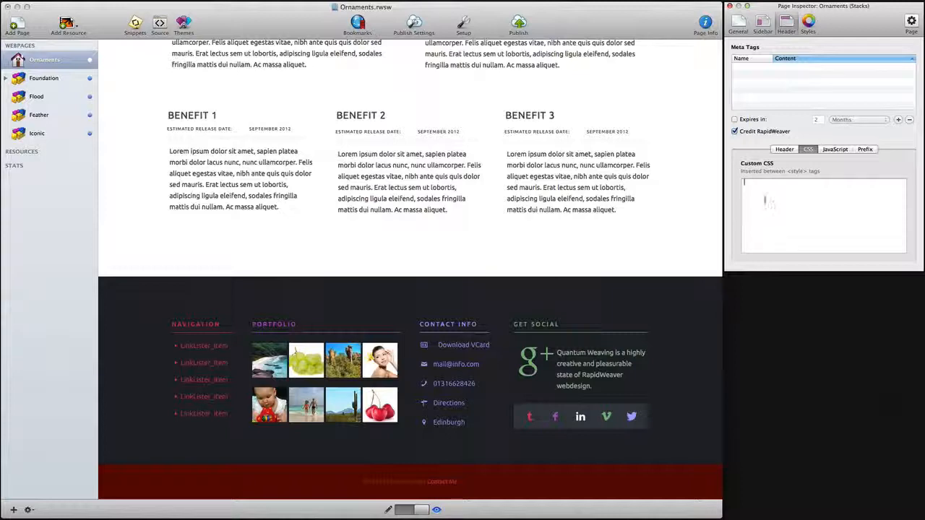
{"action": "type", "text": ".middle { \tpadding:0% 0; }  .extracontent4 { \tpadding:0% 0; }"}
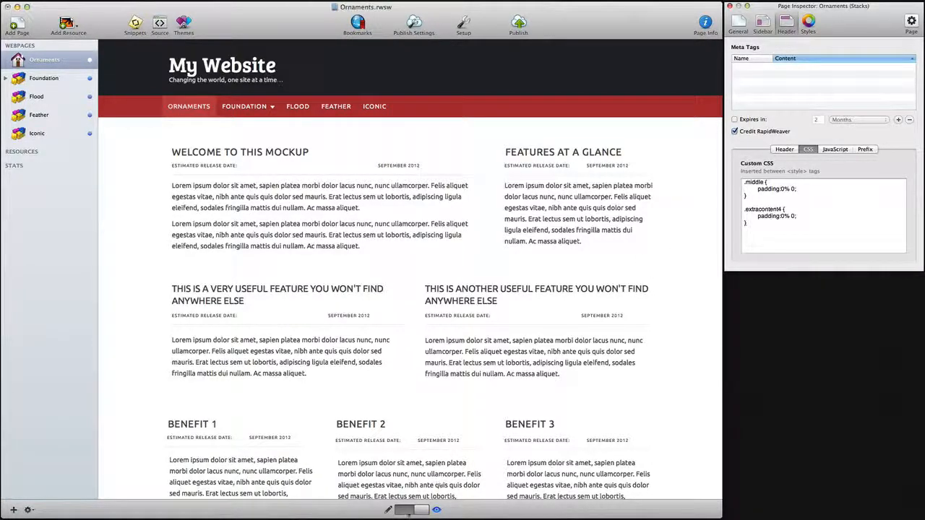
- Insert an Ornament 9 — Wave stack between the mockup content and the ExtraContent footer
{"action": "left_click", "coordinate": [405, 511]}
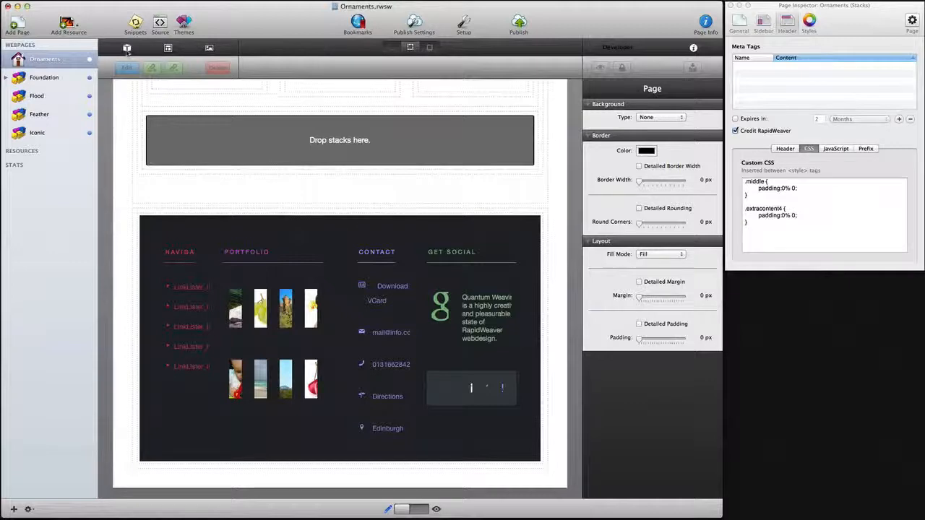
{"action": "left_click", "coordinate": [126, 49]}
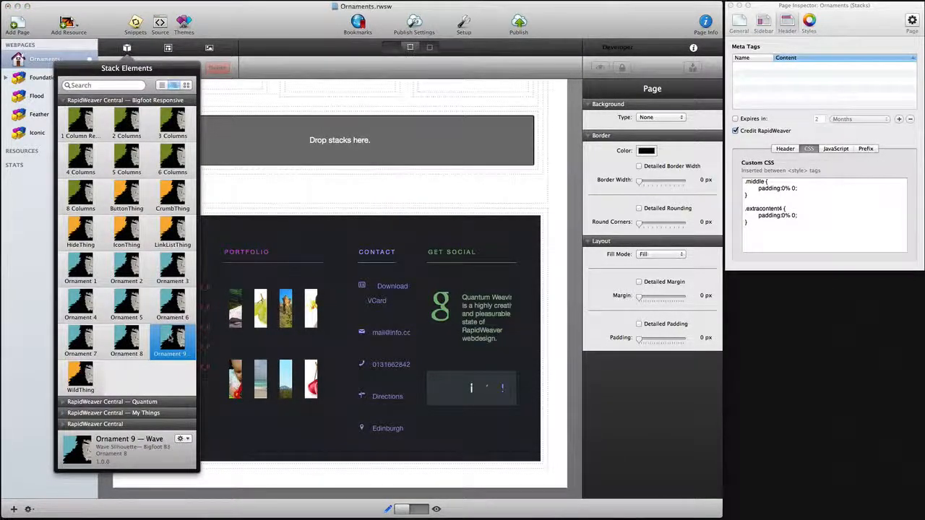
{"action": "left_click_drag", "start_coordinate": [176, 338], "coordinate": [444, 202]}
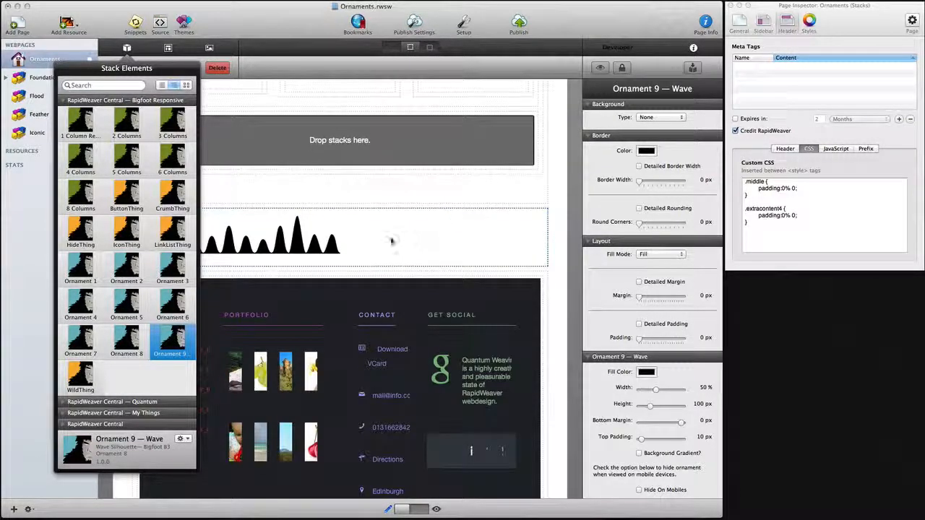
{"action": "left_click", "coordinate": [391, 233]}
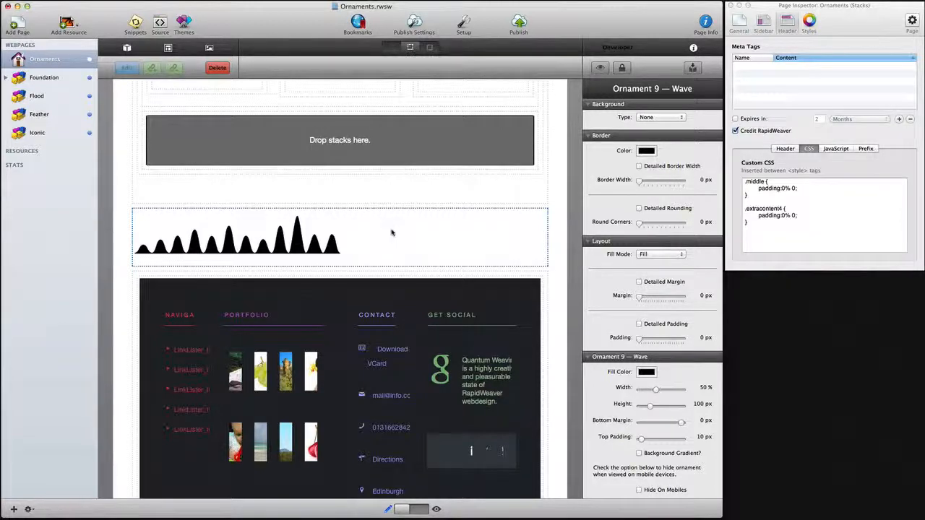
- Set the wave ornament's fill colour to Footer from the WeaverThings 2014 palette and preview it above the footer
{"action": "left_click", "coordinate": [640, 372]}
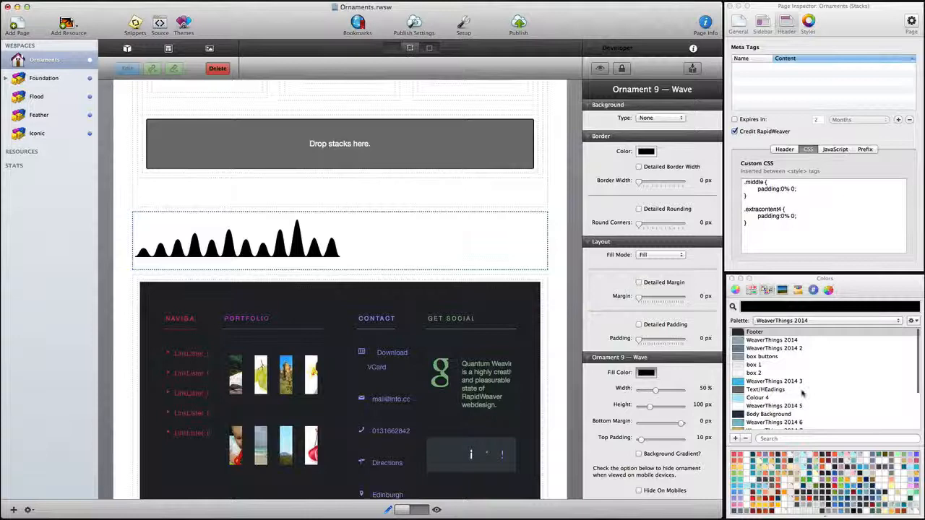
{"action": "left_click", "coordinate": [740, 332]}
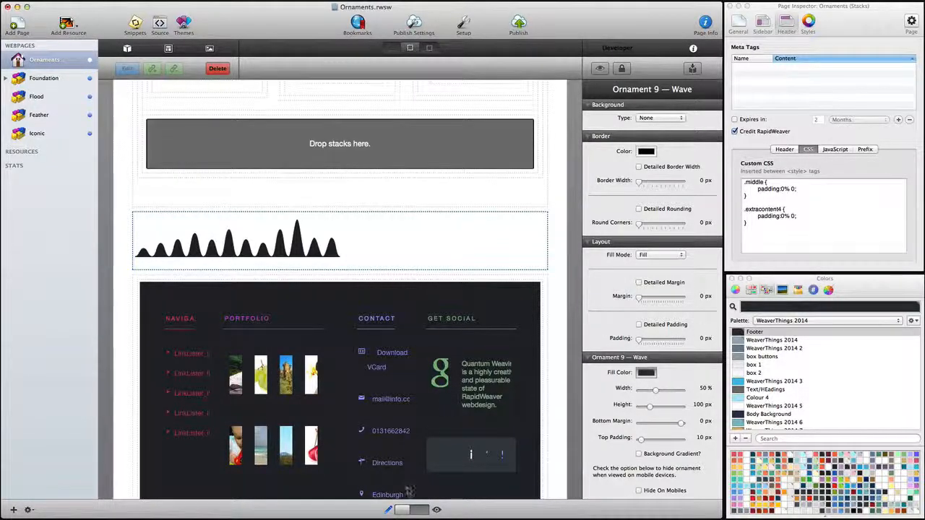
{"action": "left_click", "coordinate": [422, 510]}
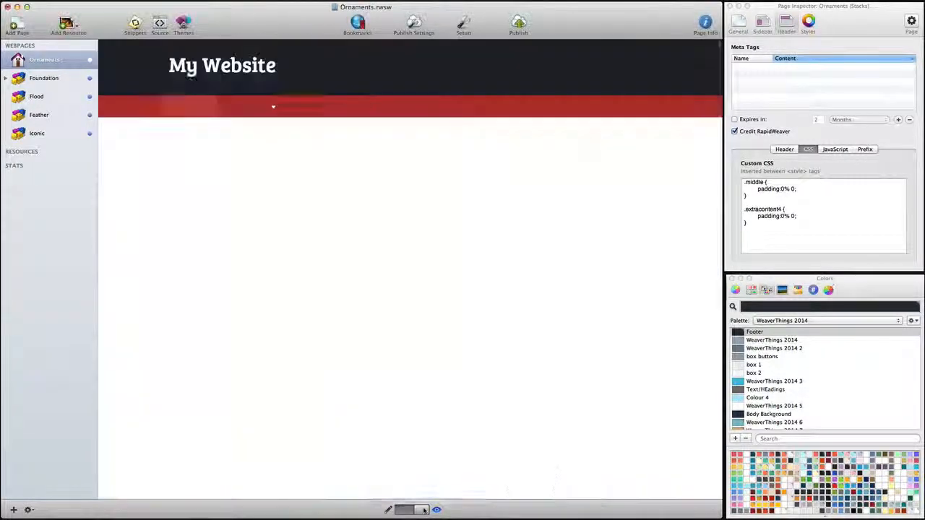
{"action": "scroll", "coordinate": [427, 468], "scroll_direction": "down", "scroll_amount": 5}
{"action": "scroll", "coordinate": [427, 468], "scroll_direction": "down", "scroll_amount": 1}
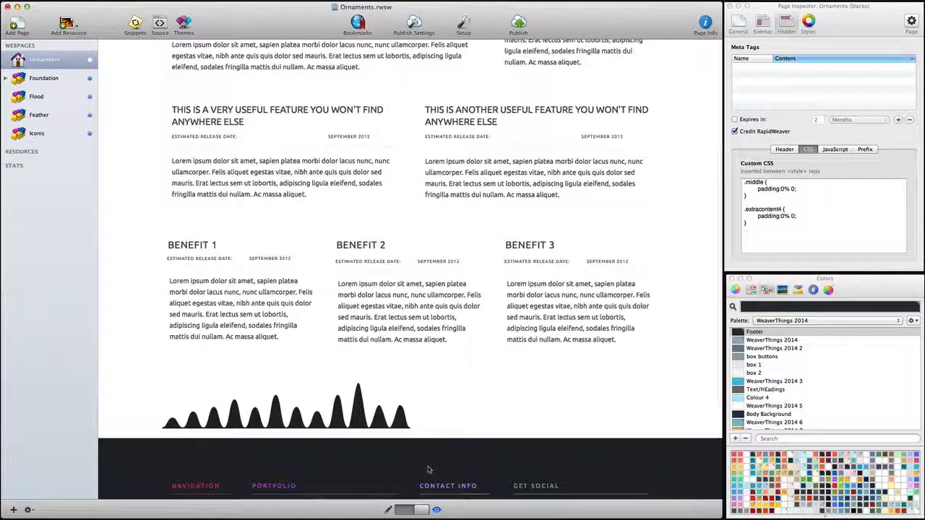
{"action": "scroll", "coordinate": [402, 434], "scroll_direction": "down", "scroll_amount": 1}
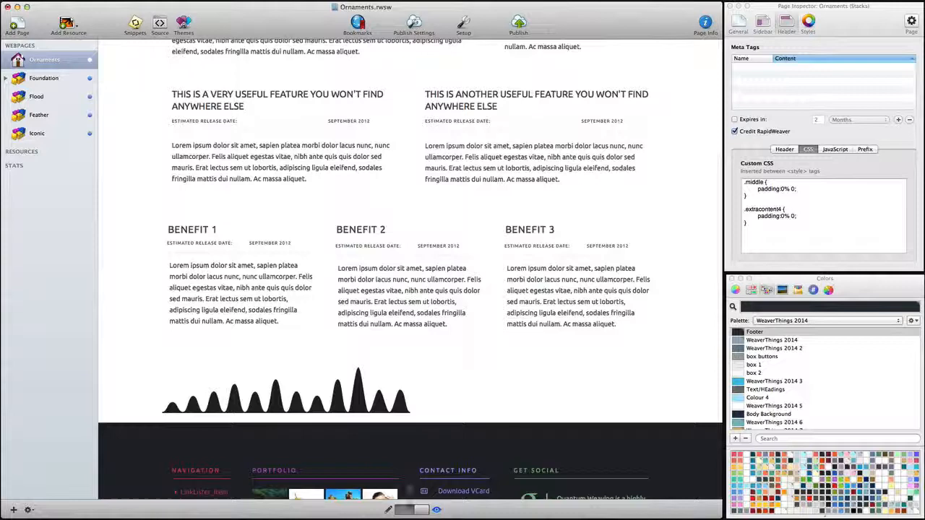
- Set the wave ornament's bottom margin to -22 px and preview how it meets the footer
{"action": "left_click", "coordinate": [403, 508]}
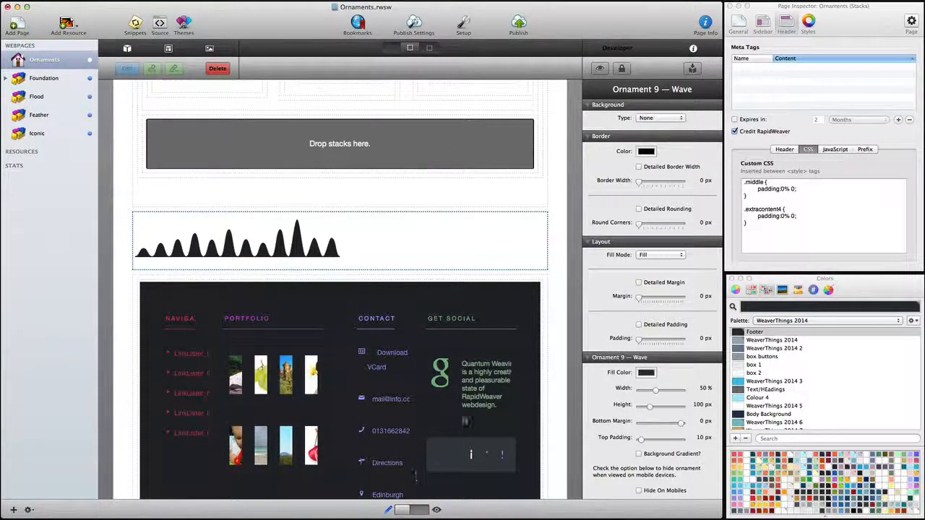
{"action": "left_click_drag", "start_coordinate": [677, 427], "coordinate": [671, 428]}
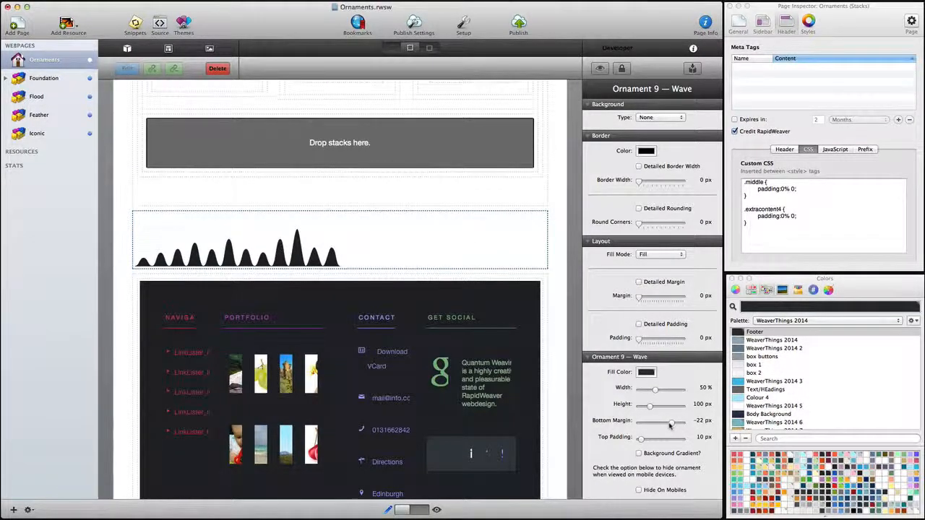
{"action": "left_click", "coordinate": [424, 510]}
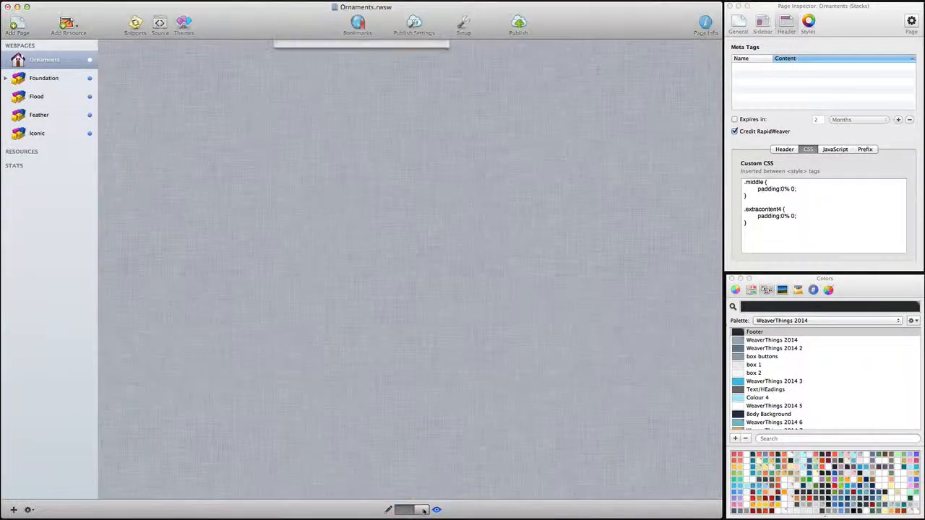
{"action": "scroll", "coordinate": [424, 470], "scroll_direction": "down", "scroll_amount": 8}
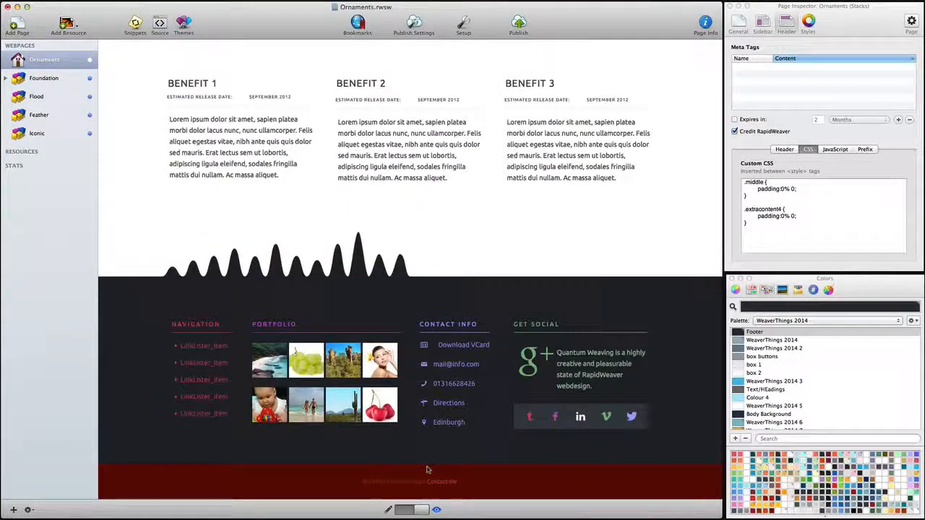
- Set the wave ornament's width to 100 % and preview it above the footer
{"action": "left_click", "coordinate": [424, 510]}
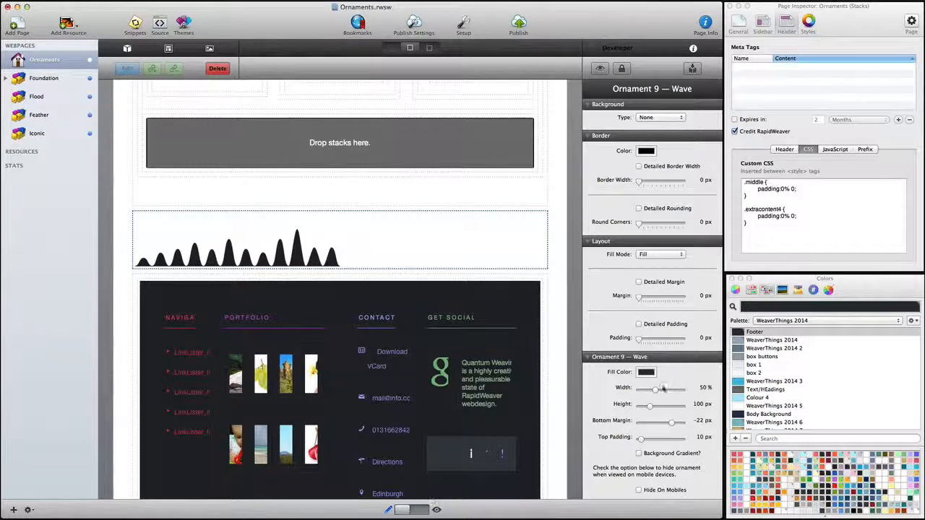
{"action": "left_click_drag", "start_coordinate": [662, 389], "coordinate": [690, 390]}
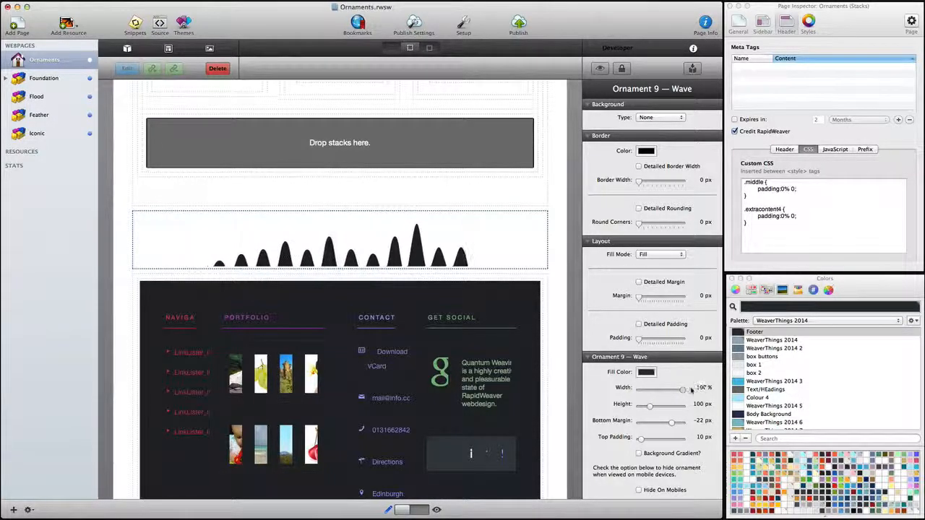
{"action": "left_click", "coordinate": [421, 510]}
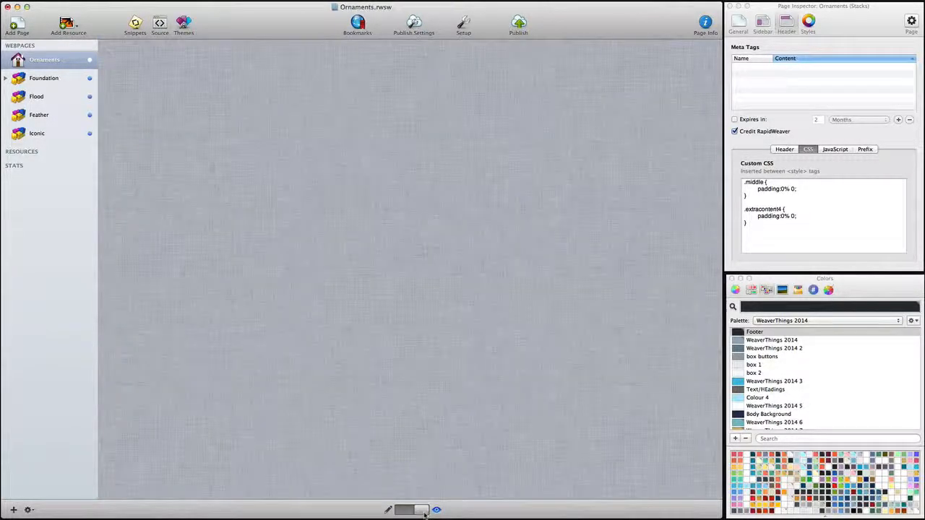
{"action": "scroll", "coordinate": [493, 450], "scroll_direction": "down", "scroll_amount": 4}
{"action": "scroll", "coordinate": [489, 449], "scroll_direction": "down", "scroll_amount": 3}
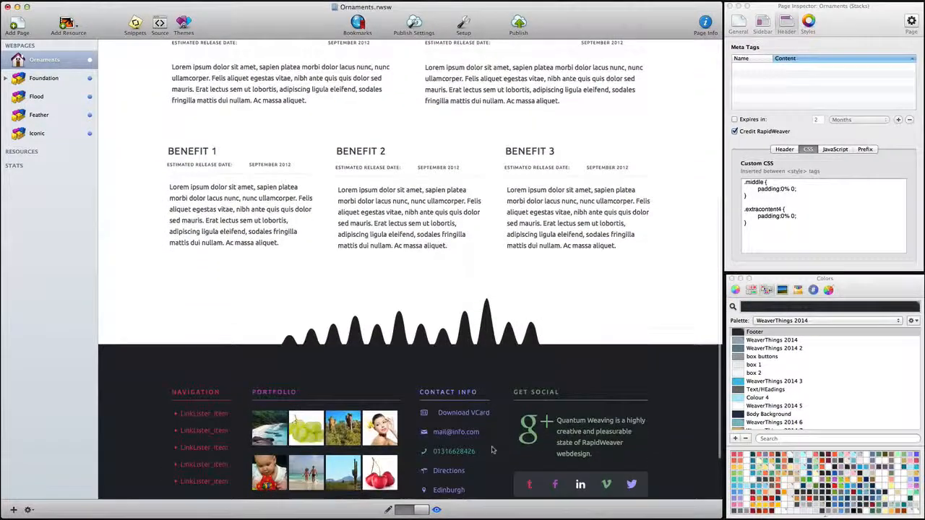
- Insert a 2 Columns stack above the footer and move the wave ornament into its second column
{"action": "left_click", "coordinate": [401, 510]}
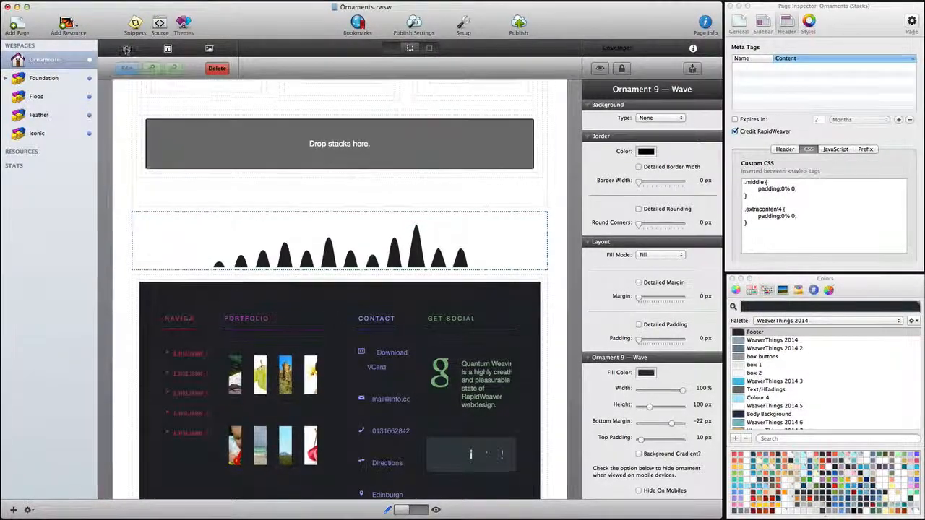
{"action": "left_click", "coordinate": [126, 49]}
{"action": "left_click_drag", "start_coordinate": [127, 121], "coordinate": [457, 212]}
{"action": "left_click_drag", "start_coordinate": [389, 291], "coordinate": [419, 238]}
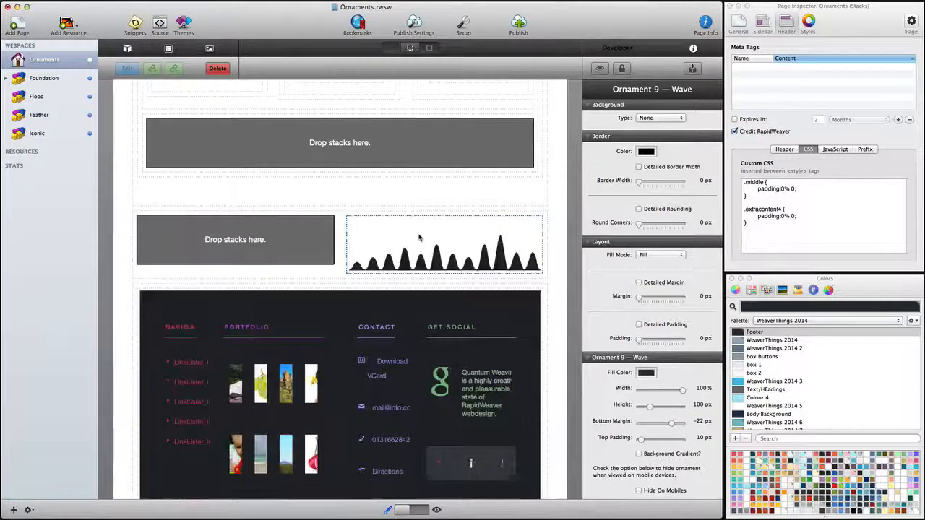
- Set the wave ornament's height to 96 px and preview it above the footer
{"action": "left_click_drag", "start_coordinate": [660, 405], "coordinate": [649, 409]}
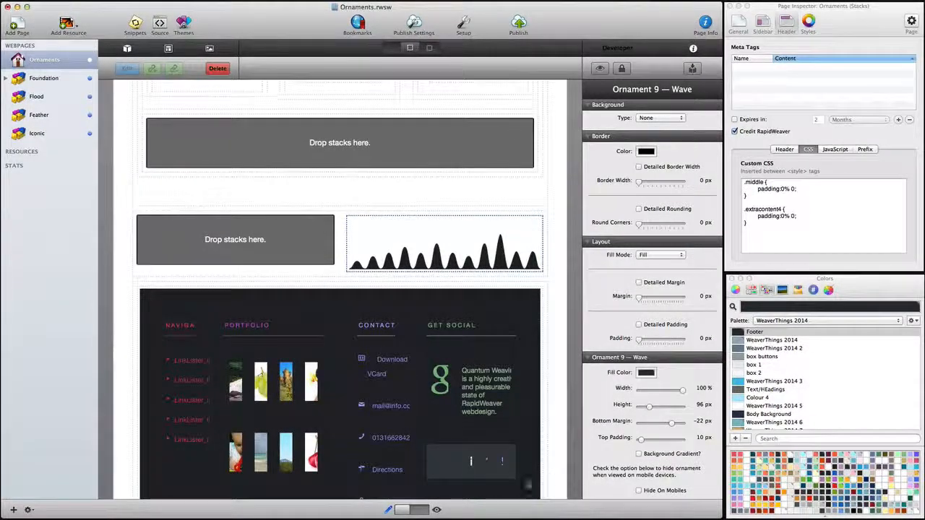
{"action": "left_click", "coordinate": [419, 511]}
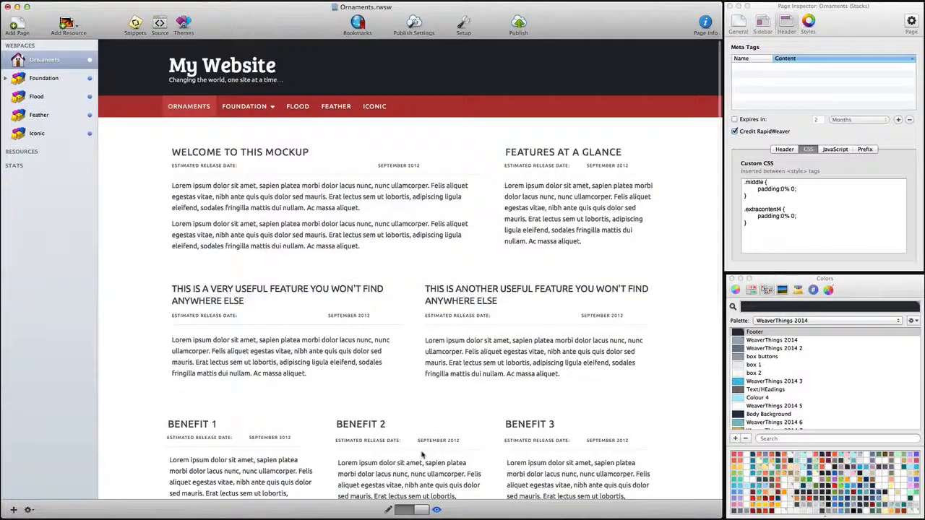
{"action": "scroll", "coordinate": [411, 275], "scroll_direction": "down", "scroll_amount": 10}
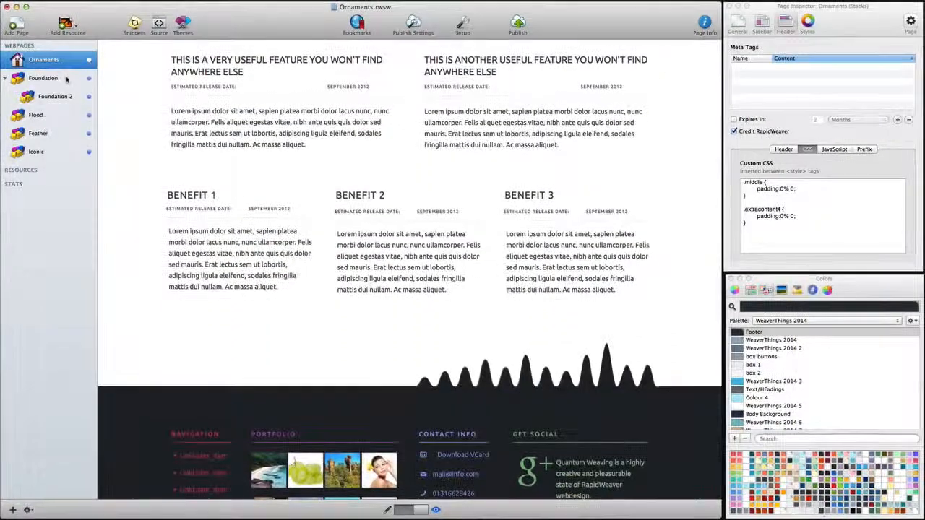
- Open the Foundation page's preview and examine how the ornaments sit above its footer
{"action": "left_click", "coordinate": [66, 79]}
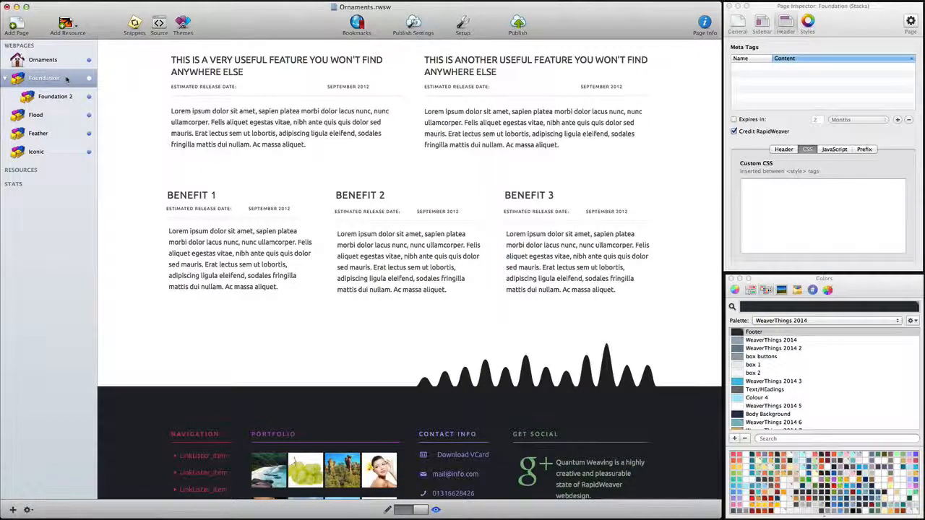
{"action": "left_click", "coordinate": [66, 80]}
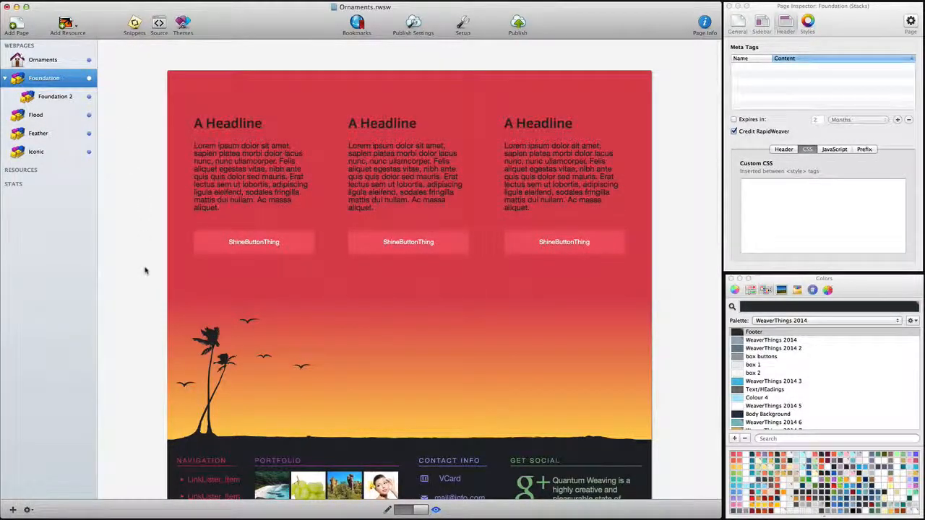
{"action": "scroll", "coordinate": [145, 271], "scroll_direction": "down", "scroll_amount": 5}
{"action": "scroll", "coordinate": [145, 271], "scroll_direction": "down", "scroll_amount": 5}
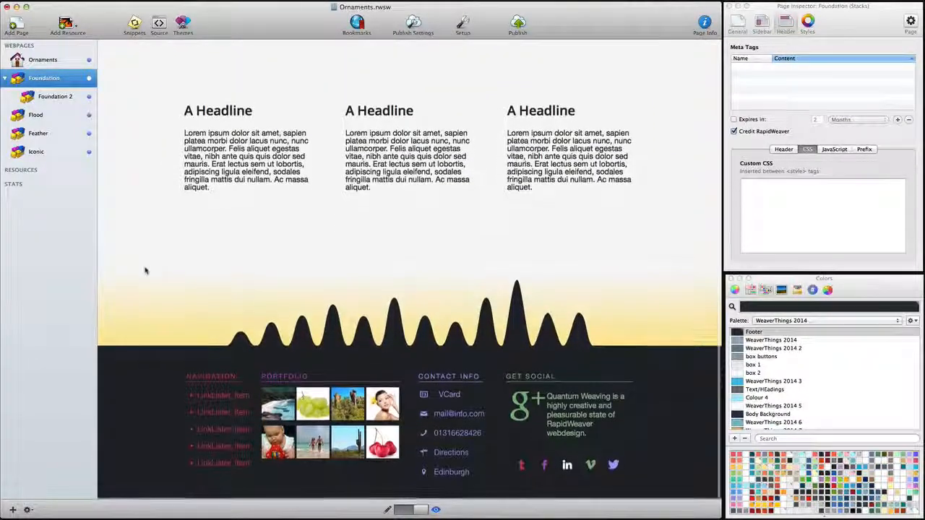
{"action": "scroll", "coordinate": [145, 271], "scroll_direction": "up", "scroll_amount": 10}
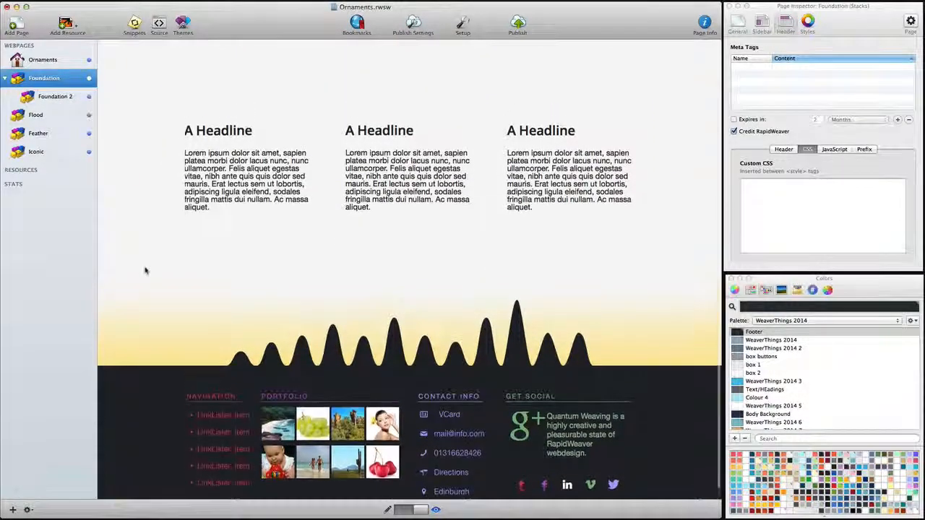
{"action": "scroll", "coordinate": [144, 271], "scroll_direction": "up", "scroll_amount": 5}
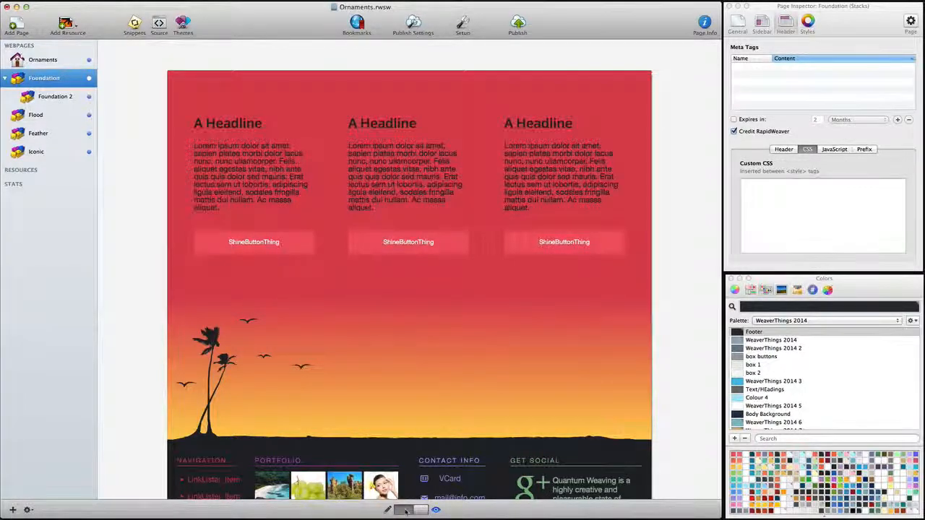
- Add a Site Styles stack to the Foundation page and set its site background colour to box 2
{"action": "left_click", "coordinate": [405, 510]}
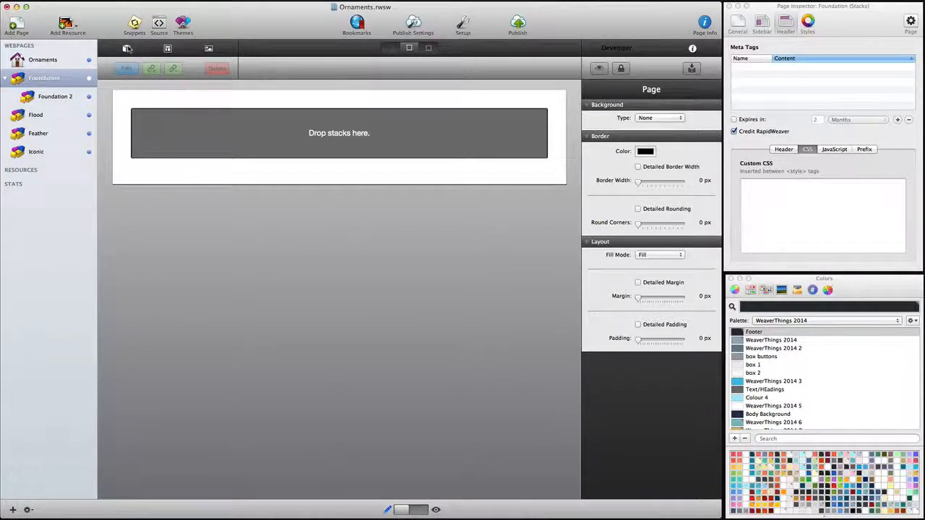
{"action": "left_click", "coordinate": [127, 48]}
{"action": "left_click_drag", "start_coordinate": [80, 166], "coordinate": [302, 142]}
{"action": "left_click", "coordinate": [737, 373]}
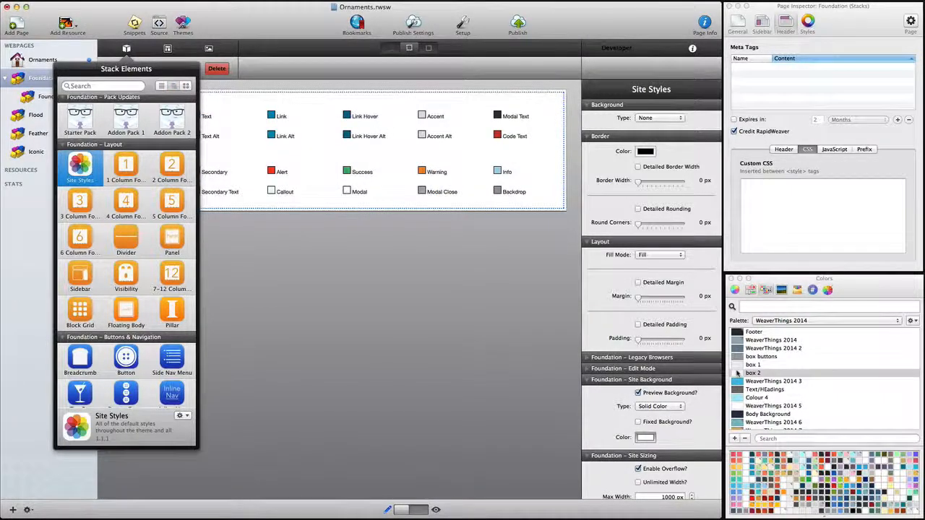
- Add a Bigfoot 1 Column Responsive stack below Site Styles with a Solid Color background in the Footer colour
{"action": "scroll", "coordinate": [94, 239], "scroll_direction": "up", "scroll_amount": 10}
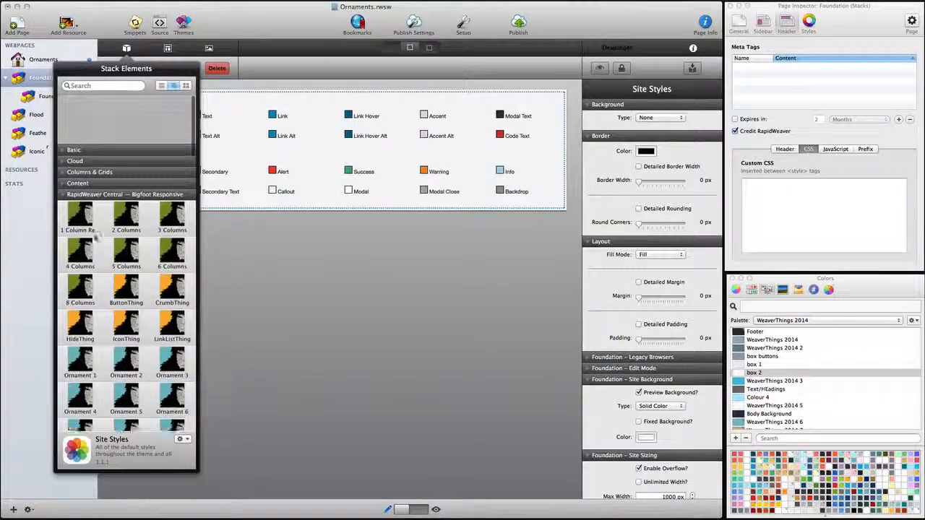
{"action": "left_click_drag", "start_coordinate": [85, 167], "coordinate": [325, 225]}
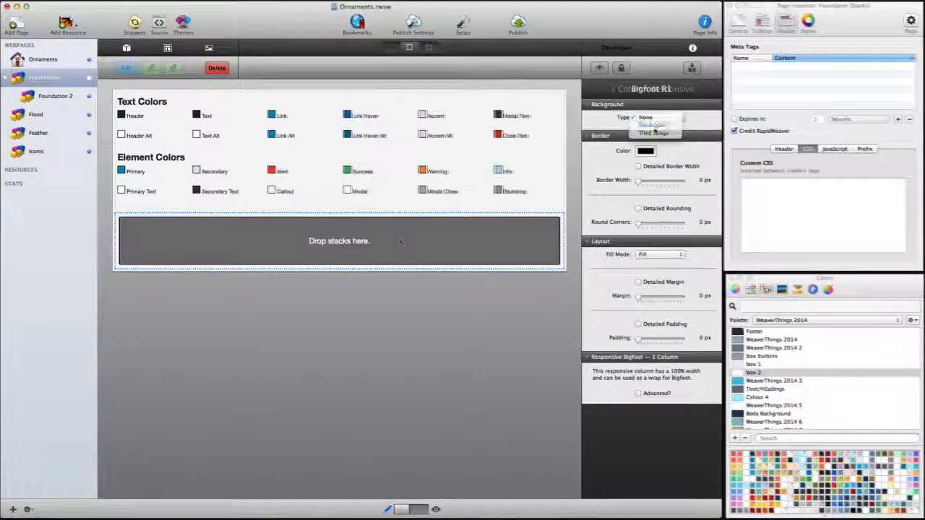
{"action": "left_click", "coordinate": [652, 125]}
{"action": "left_click", "coordinate": [646, 135]}
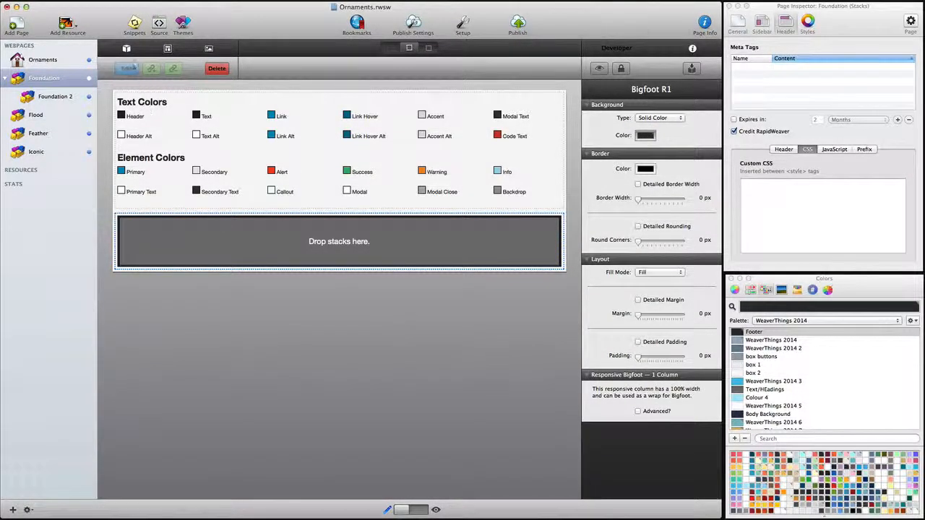
- Place a Floating Body stack inside the dark column and set its top space, bottom space and side padding to 0.00 rem
{"action": "left_click", "coordinate": [127, 48]}
{"action": "scroll", "coordinate": [136, 229], "scroll_direction": "up", "scroll_amount": 5}
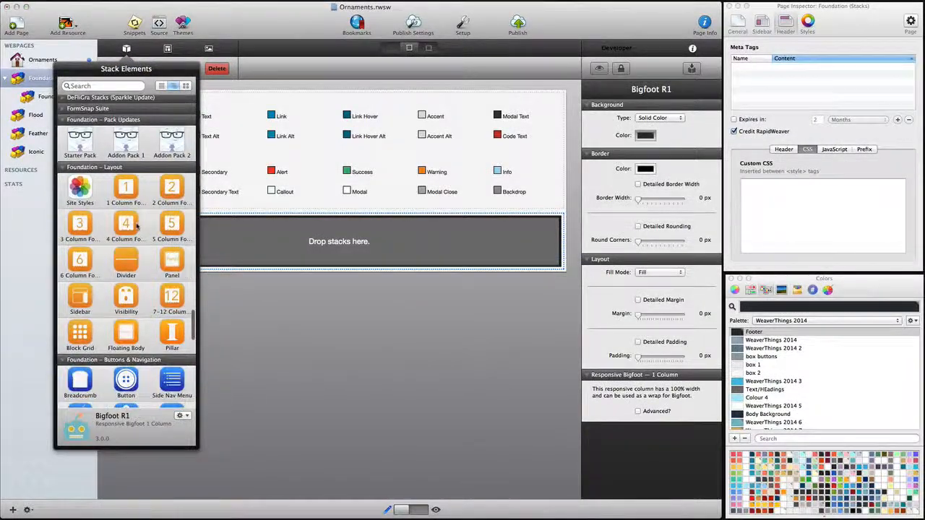
{"action": "left_click_drag", "start_coordinate": [127, 329], "coordinate": [393, 244]}
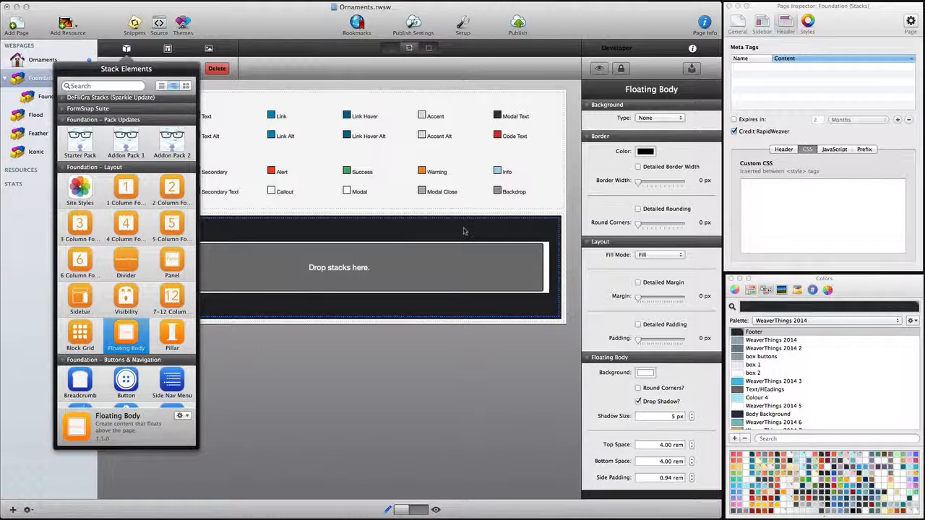
{"action": "left_click", "coordinate": [692, 447]}
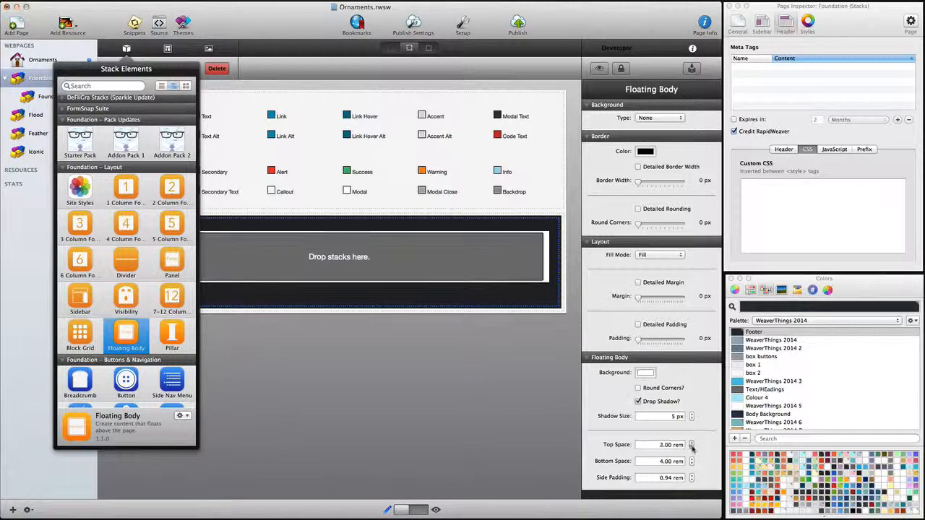
{"action": "left_click", "coordinate": [691, 465]}
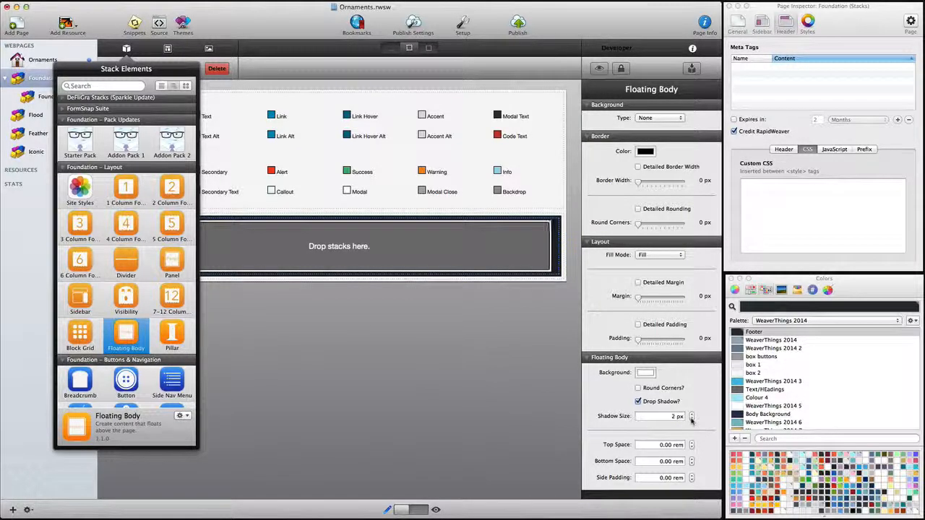
- Set the Floating Body's shadow size to 1 px and its background colour to Footer
{"action": "left_click", "coordinate": [692, 419]}
{"action": "left_click", "coordinate": [645, 372]}
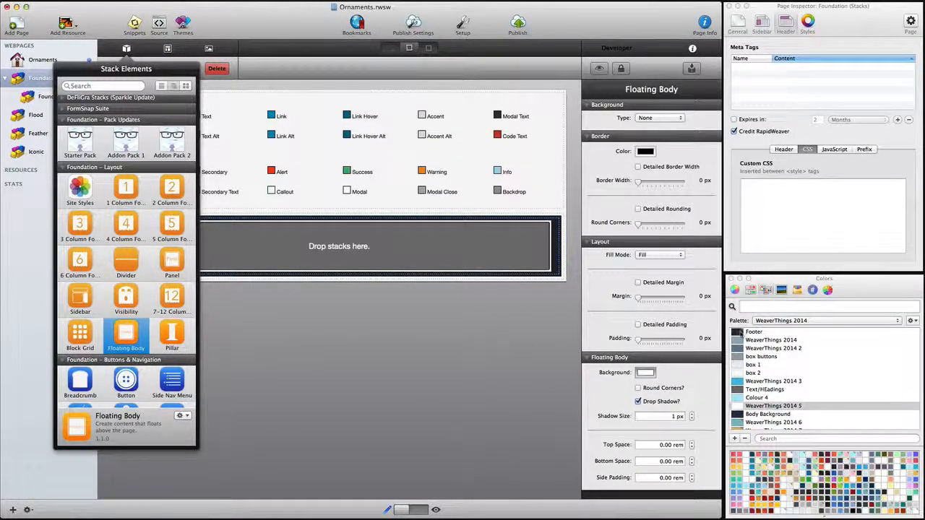
{"action": "left_click", "coordinate": [740, 332]}
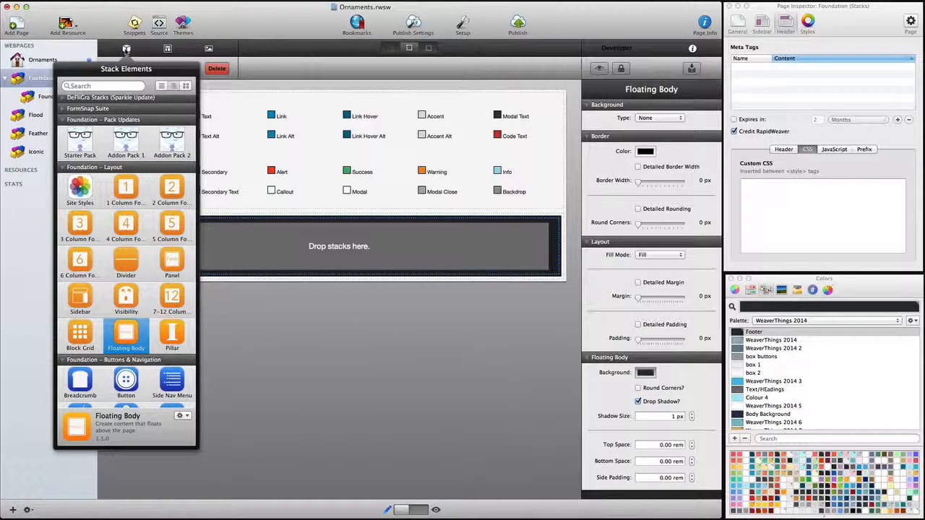
{"action": "left_click", "coordinate": [127, 48]}
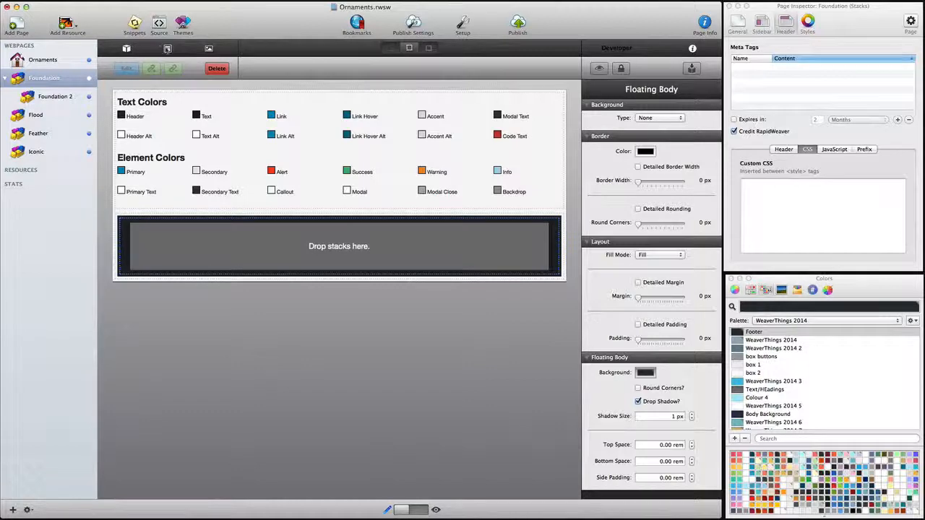
- Insert the 5 Holla Yella Bigfoot Responsive template into the Floating Body stack
{"action": "left_click", "coordinate": [166, 48]}
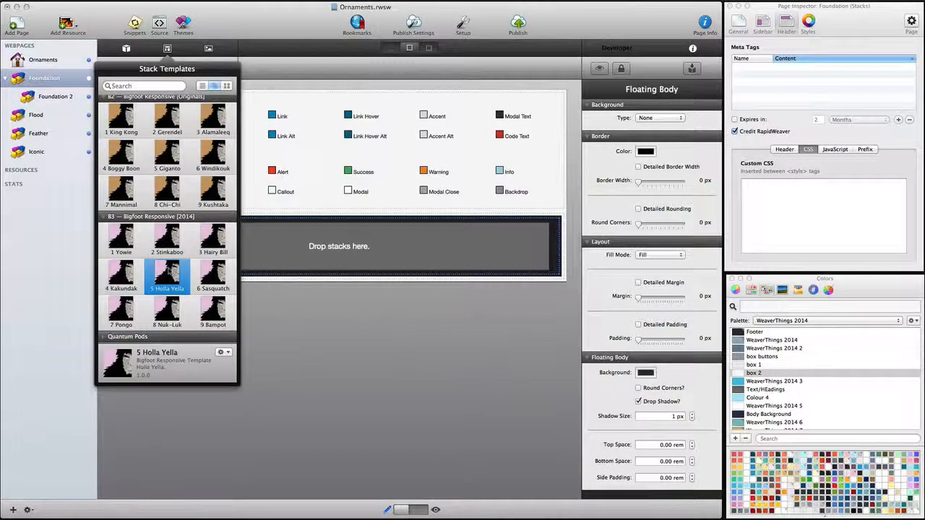
{"action": "left_click_drag", "start_coordinate": [169, 272], "coordinate": [417, 249]}
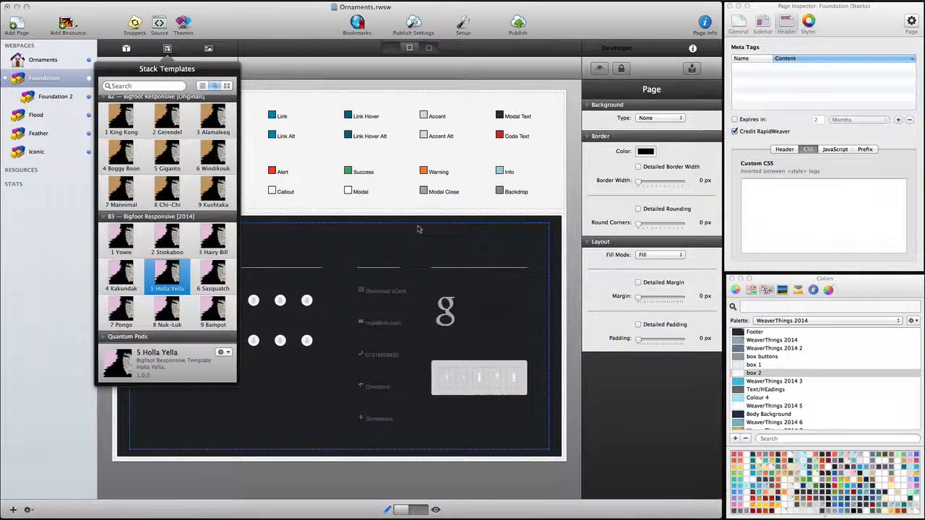
{"action": "left_click", "coordinate": [418, 225]}
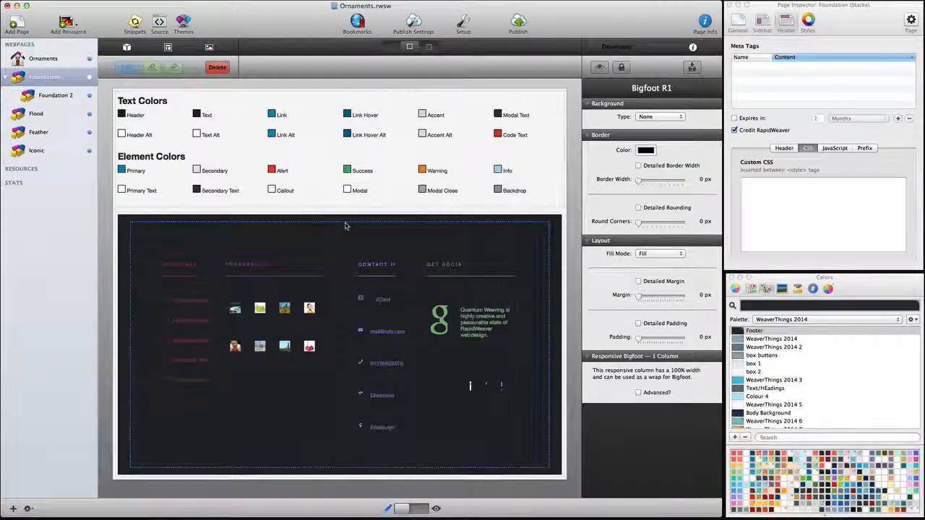
- Preview the Foundation page's headline columns and footer, and return to editing
{"action": "left_click", "coordinate": [343, 208]}
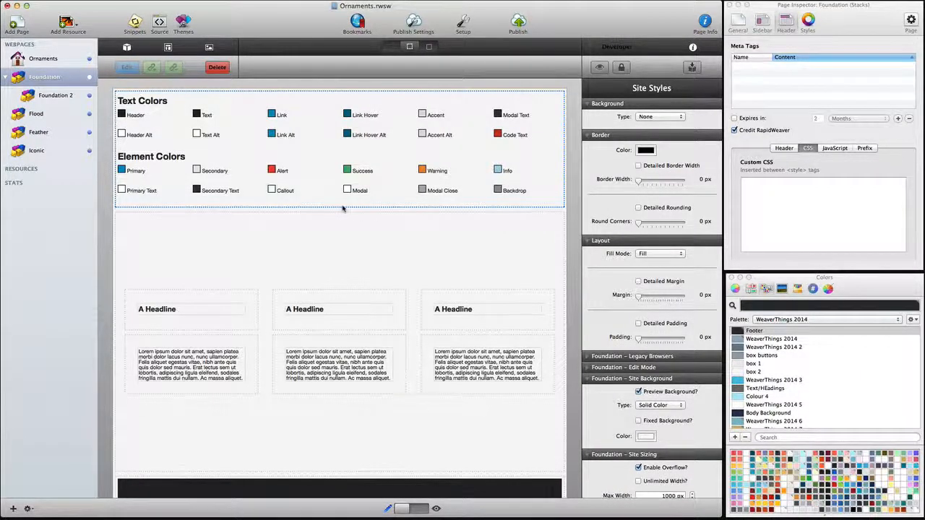
{"action": "left_click", "coordinate": [423, 509]}
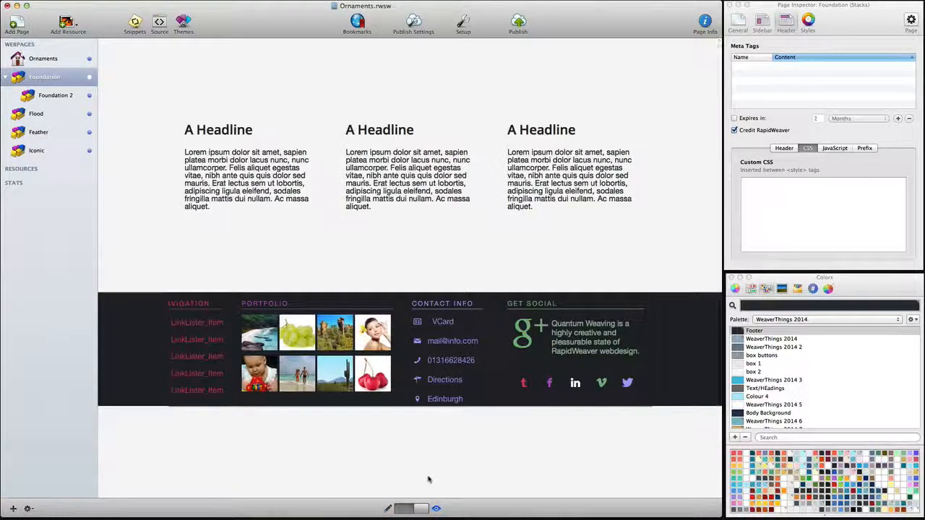
{"action": "left_click", "coordinate": [421, 506]}
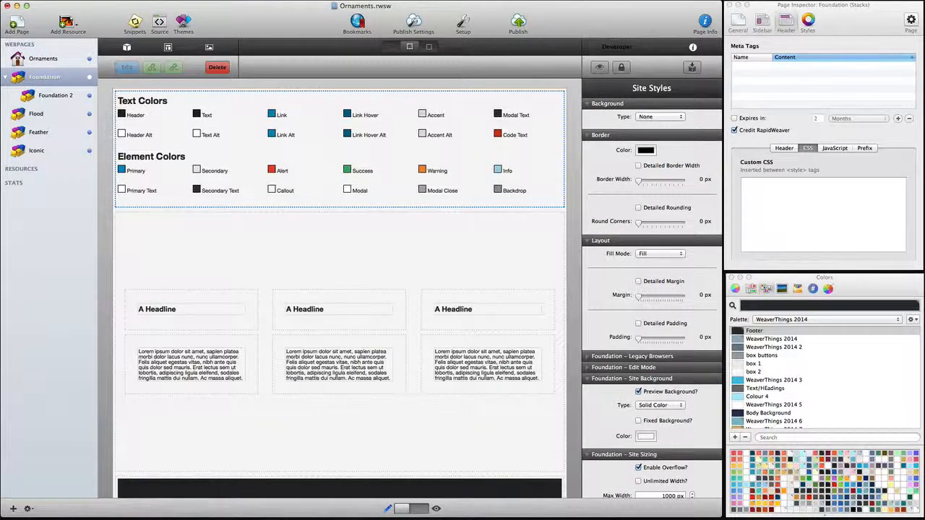
- Insert an Ornament 9 — Wave stack between the headline columns and the footer and set its width to 100 %
{"action": "left_click", "coordinate": [126, 47]}
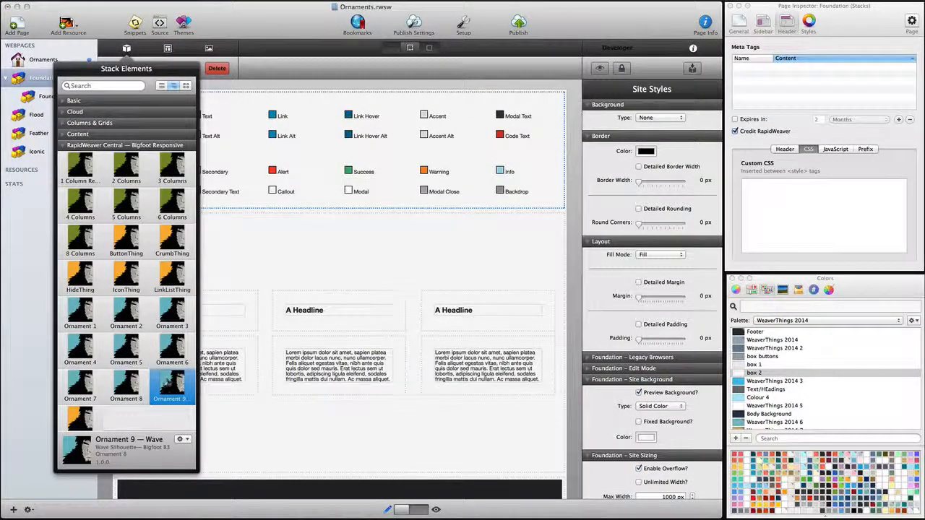
{"action": "left_click_drag", "start_coordinate": [172, 386], "coordinate": [456, 471]}
{"action": "scroll", "coordinate": [454, 405], "scroll_direction": "down", "scroll_amount": 3}
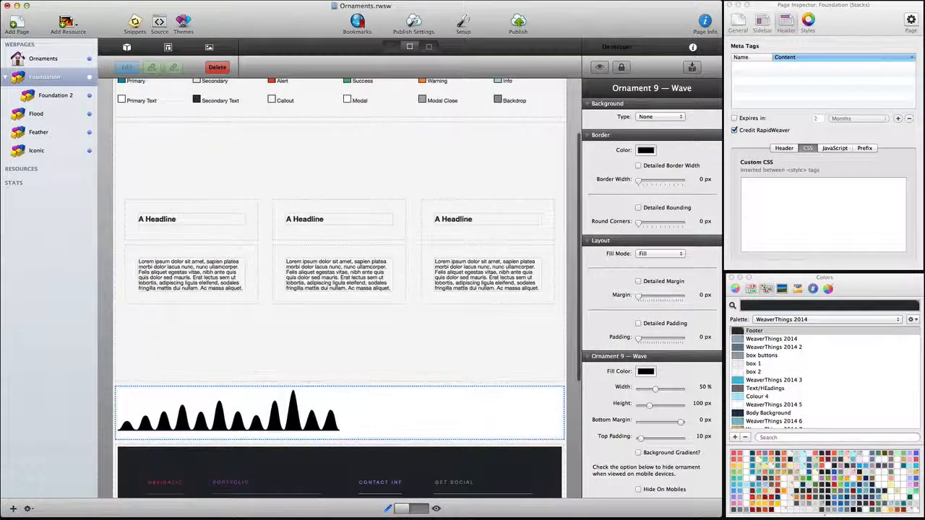
{"action": "left_click_drag", "start_coordinate": [655, 389], "coordinate": [681, 389]}
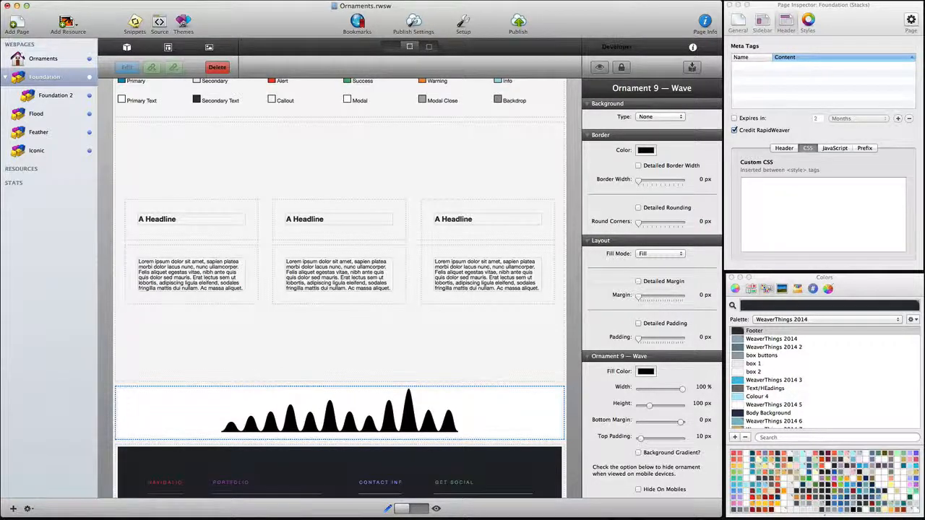
- Set the wave ornament's height to 150 px and its bottom margin to -14 px
{"action": "left_click", "coordinate": [701, 404]}
{"action": "left_click_drag", "start_coordinate": [680, 424], "coordinate": [675, 425]}
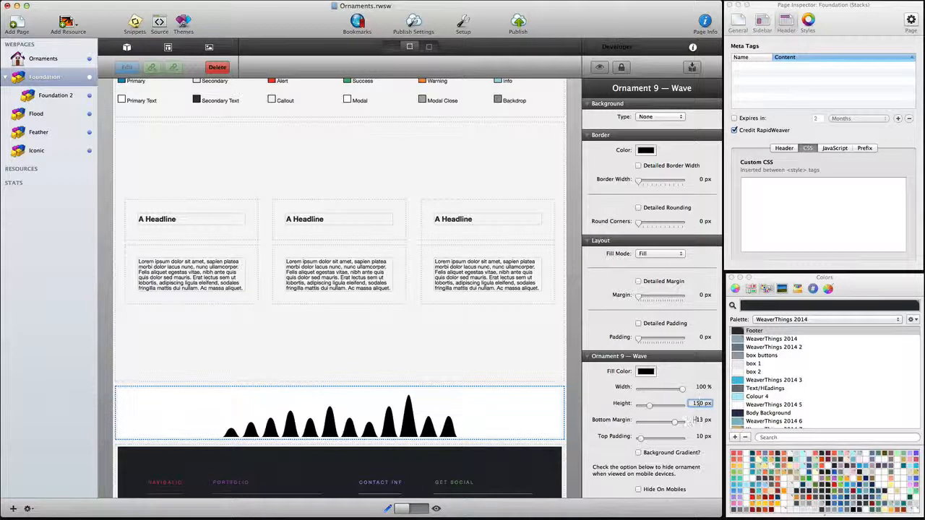
{"action": "left_click", "coordinate": [701, 419]}
{"action": "type", "text": "-14"}
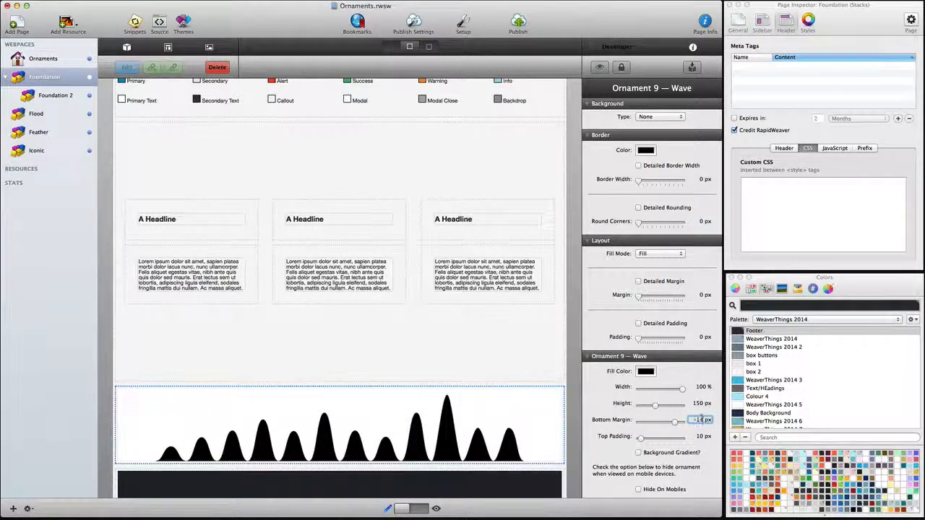
{"action": "key", "text": "Tab"}
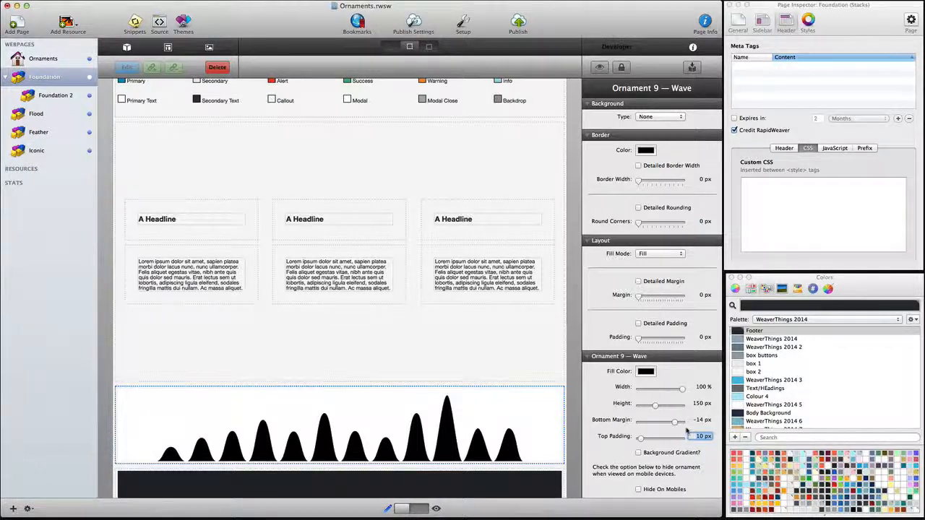
- Set the wave ornament's fill colour to Footer and enable its background gradient
{"action": "left_click", "coordinate": [644, 372]}
{"action": "left_click", "coordinate": [737, 331]}
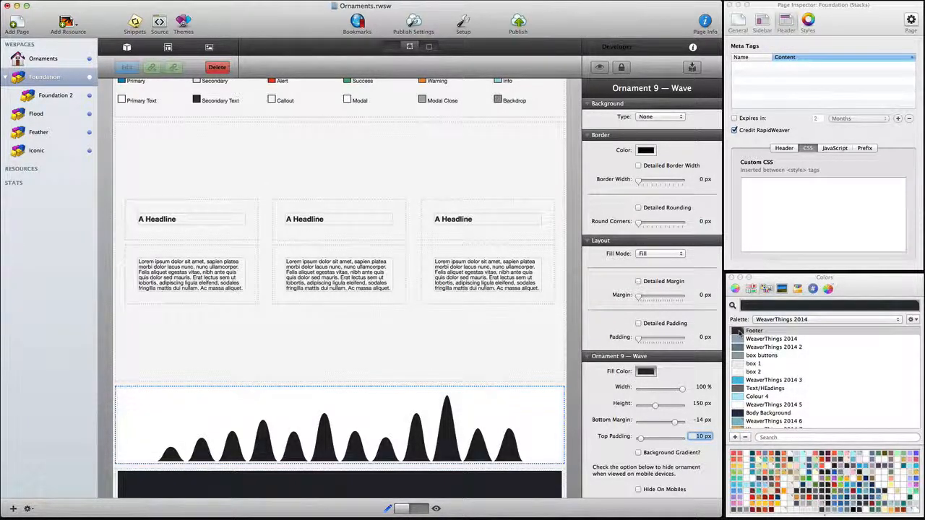
{"action": "scroll", "coordinate": [545, 421], "scroll_direction": "down", "scroll_amount": 2}
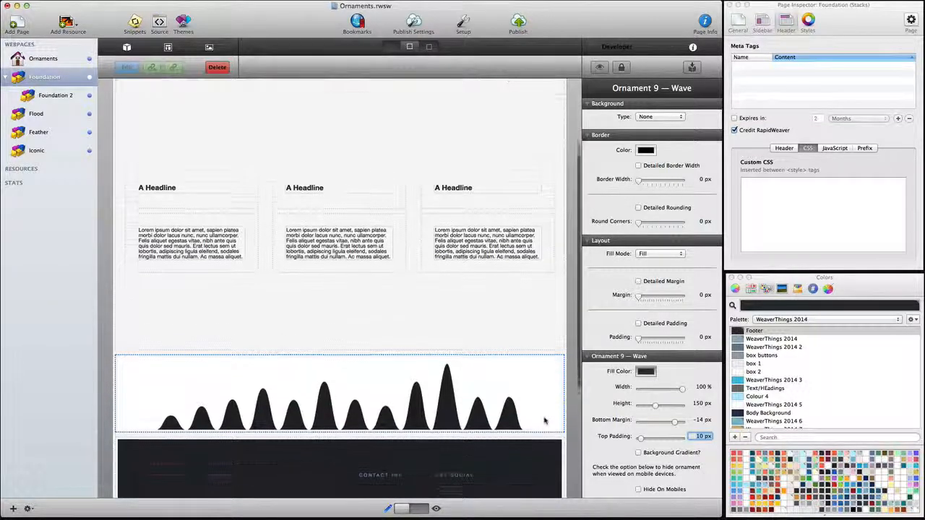
{"action": "left_click", "coordinate": [638, 453]}
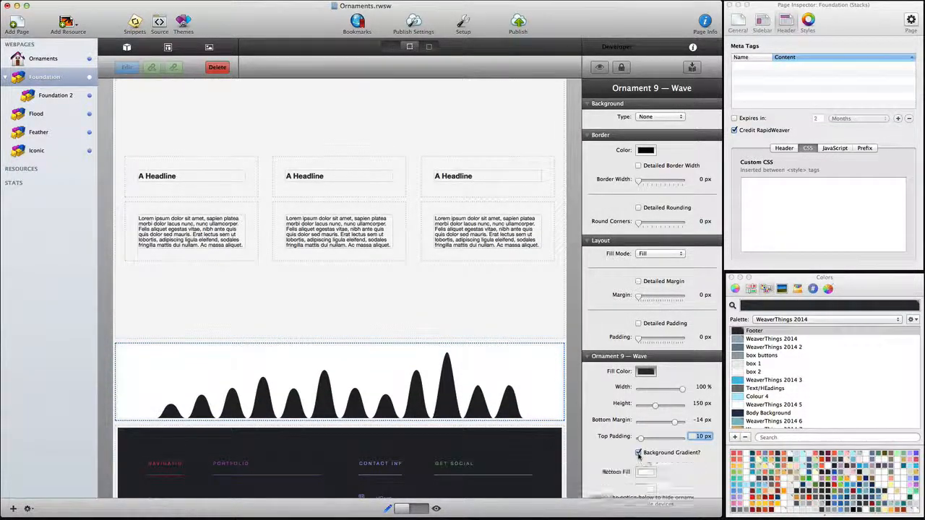
- Set the top and bottom fills of the wave ornament's background gradient to box 2, and preview the page
{"action": "scroll", "coordinate": [691, 464], "scroll_direction": "down", "scroll_amount": 1}
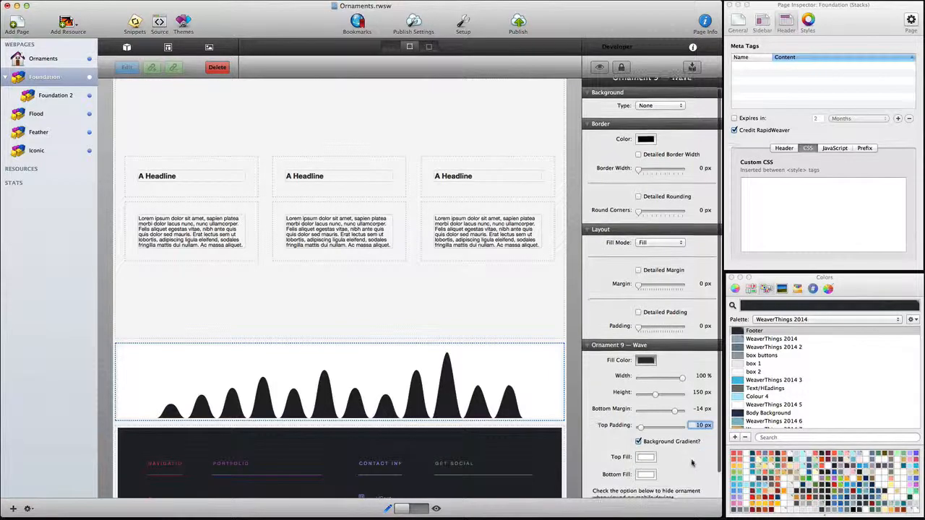
{"action": "left_click", "coordinate": [647, 459]}
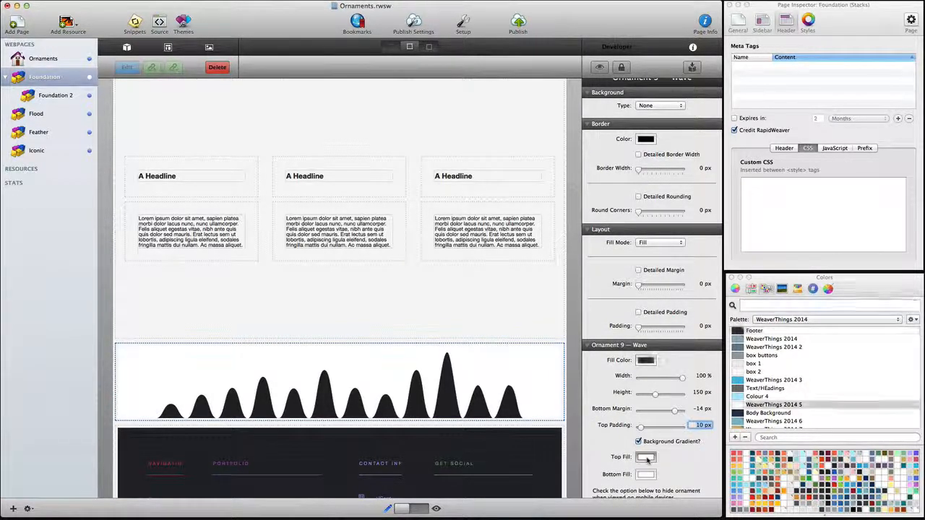
{"action": "left_click", "coordinate": [748, 405]}
{"action": "left_click", "coordinate": [740, 372]}
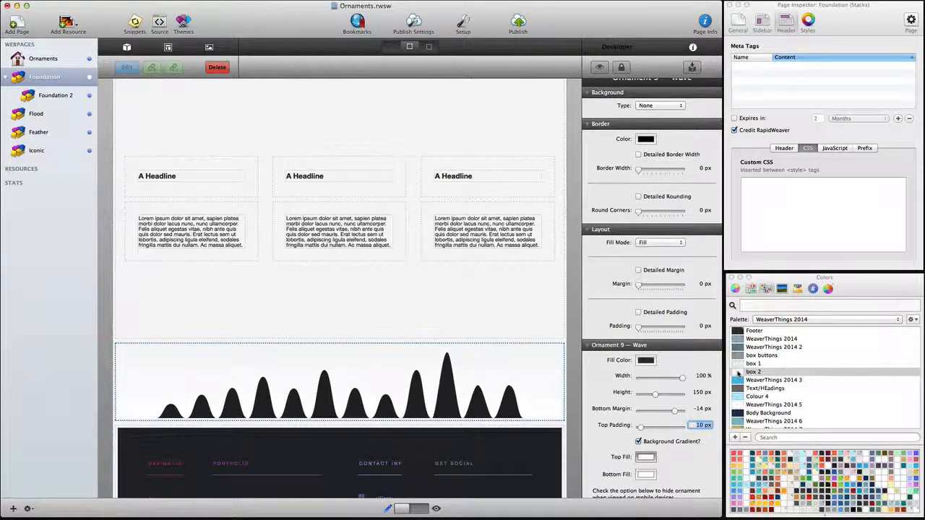
{"action": "left_click", "coordinate": [645, 476]}
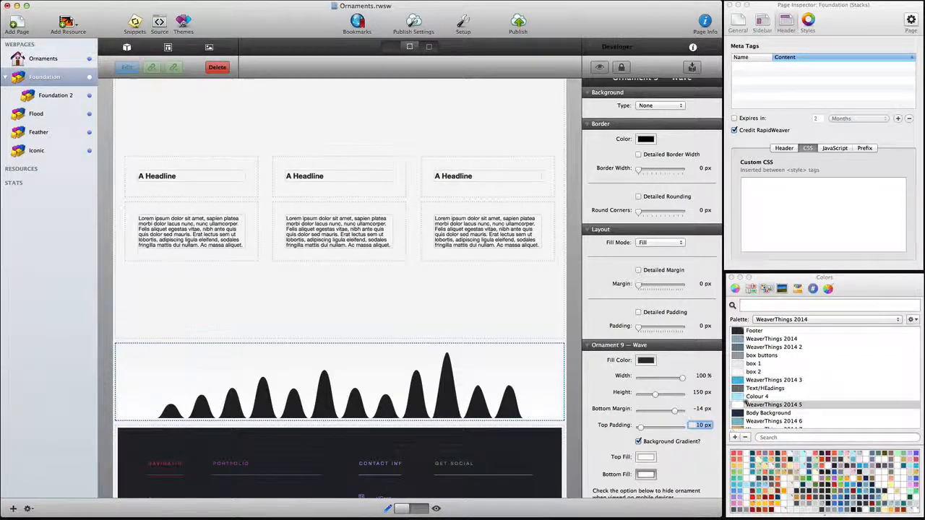
{"action": "left_click", "coordinate": [739, 374]}
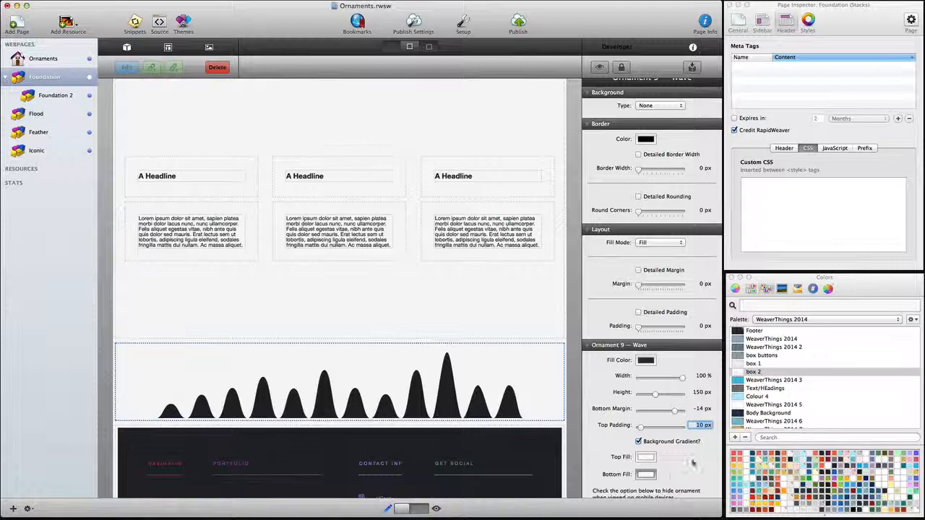
{"action": "left_click", "coordinate": [419, 509]}
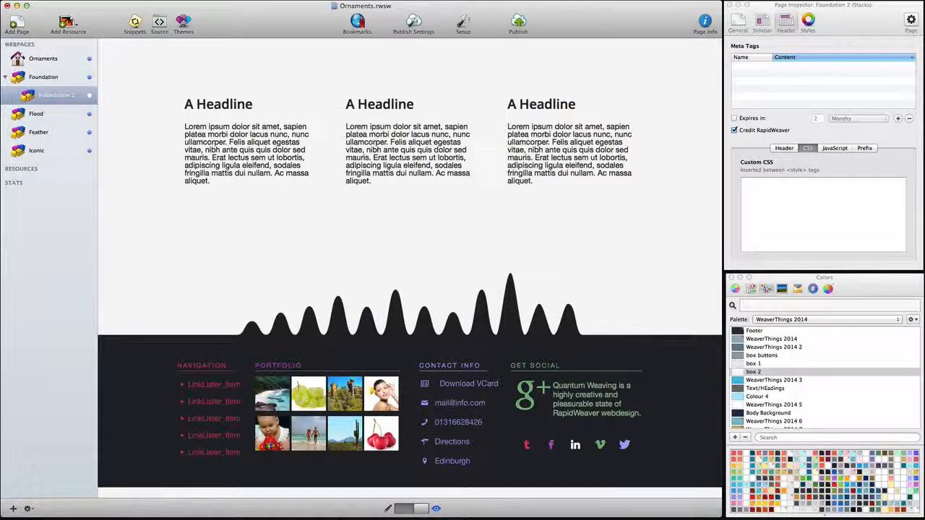
{"action": "left_click", "coordinate": [401, 509]}
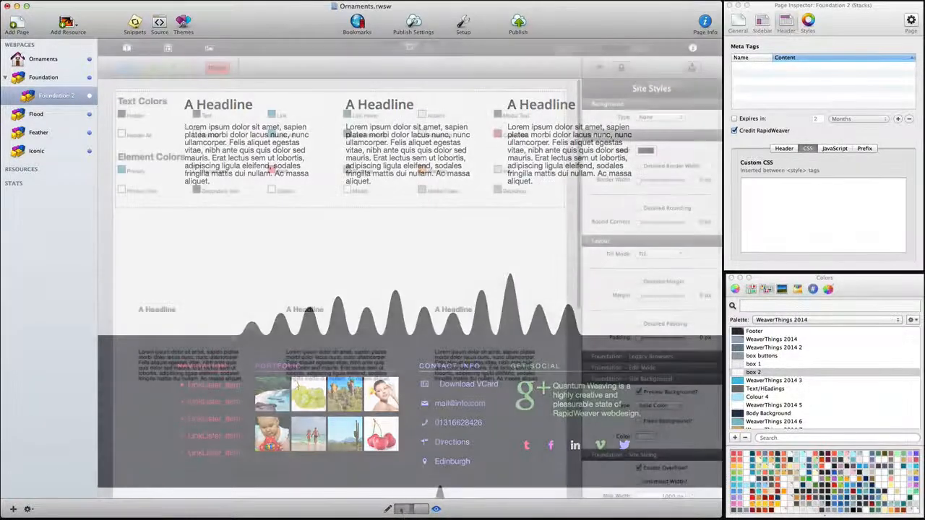
- Insert a Floating Body stack above the headline columns on Foundation 2 and set its background to WeaverThings 2014 3
{"action": "left_click", "coordinate": [127, 48]}
{"action": "left_click_drag", "start_coordinate": [129, 310], "coordinate": [375, 211]}
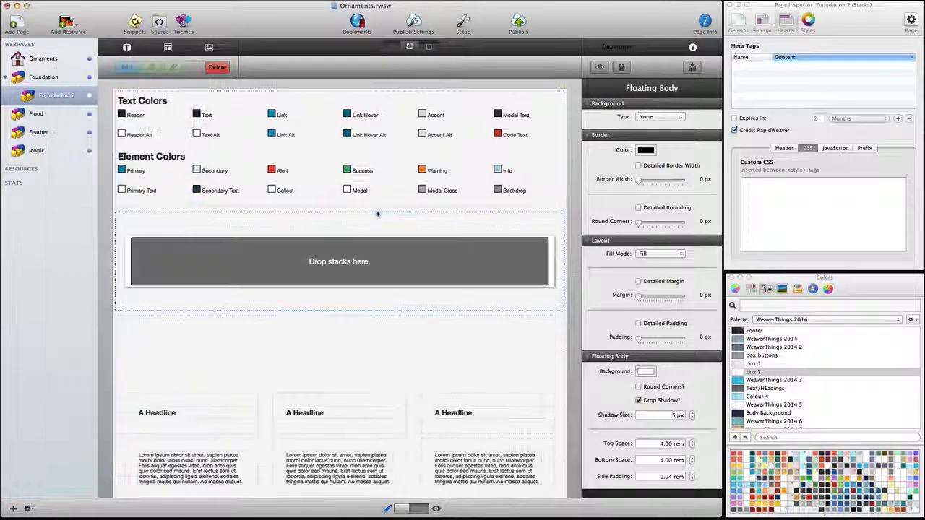
{"action": "left_click", "coordinate": [649, 373]}
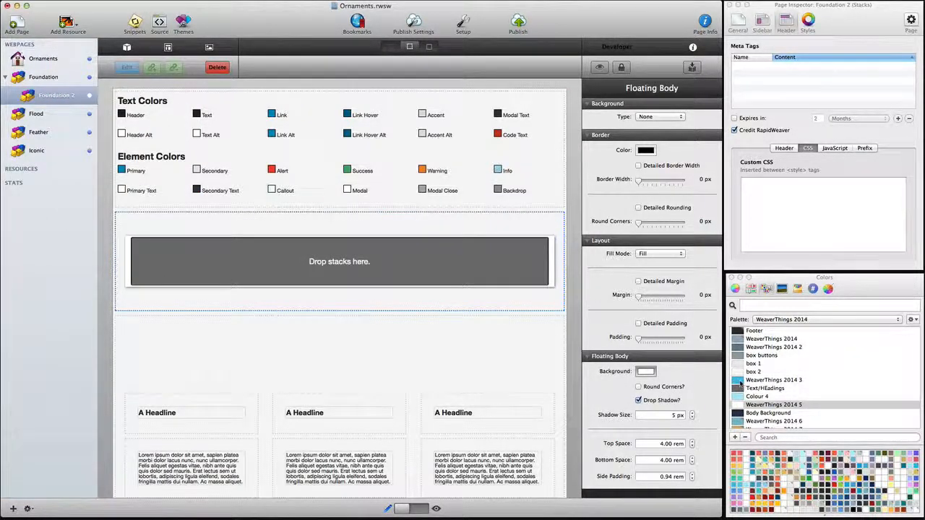
{"action": "left_click", "coordinate": [740, 382]}
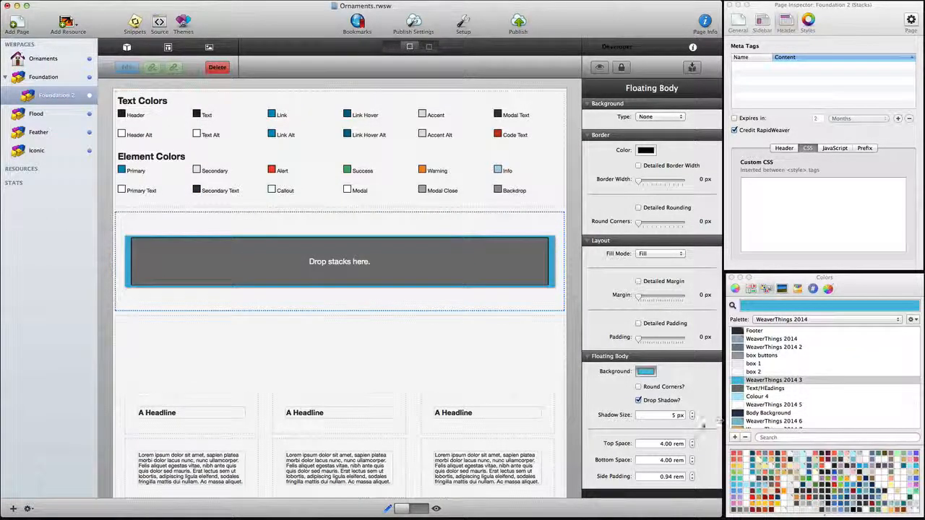
- Give the Floating Body round corners and set its shadow size to 1 px and side padding to 0.00 rem
{"action": "left_click", "coordinate": [639, 388]}
{"action": "left_click", "coordinate": [693, 418]}
{"action": "left_click", "coordinate": [692, 419]}
{"action": "left_click", "coordinate": [692, 419]}
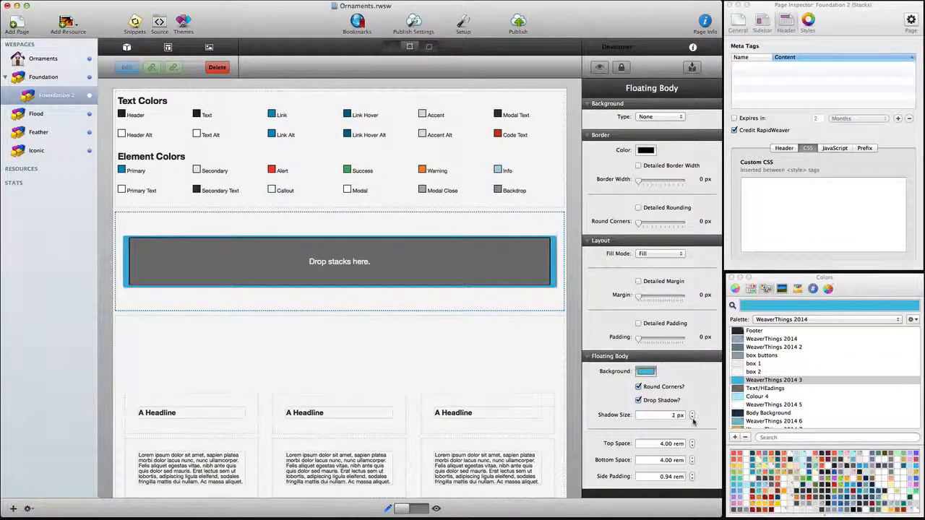
{"action": "left_click", "coordinate": [692, 419]}
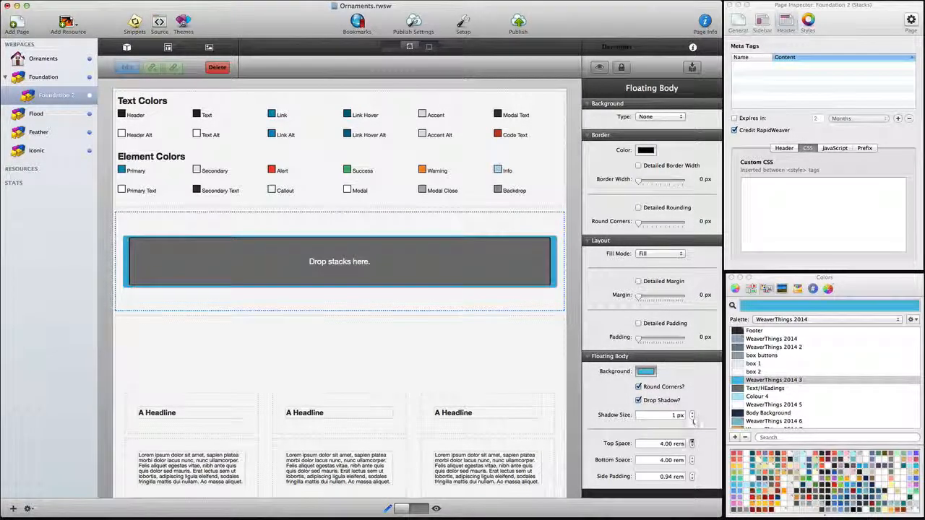
{"action": "left_click", "coordinate": [692, 479]}
{"action": "left_click", "coordinate": [692, 479]}
{"action": "left_click", "coordinate": [692, 479]}
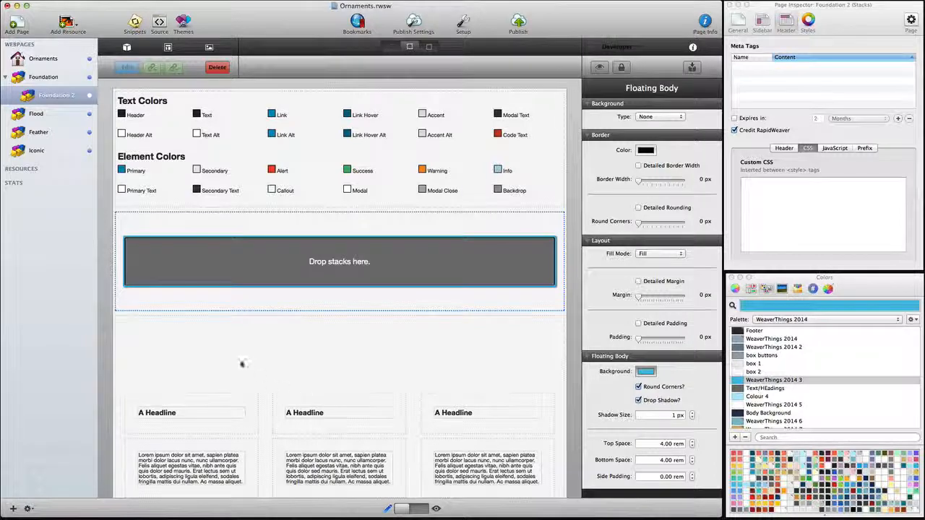
- Move the three headline columns into the Floating Body and turn off their detailed margin
{"action": "left_click_drag", "start_coordinate": [243, 364], "coordinate": [285, 273]}
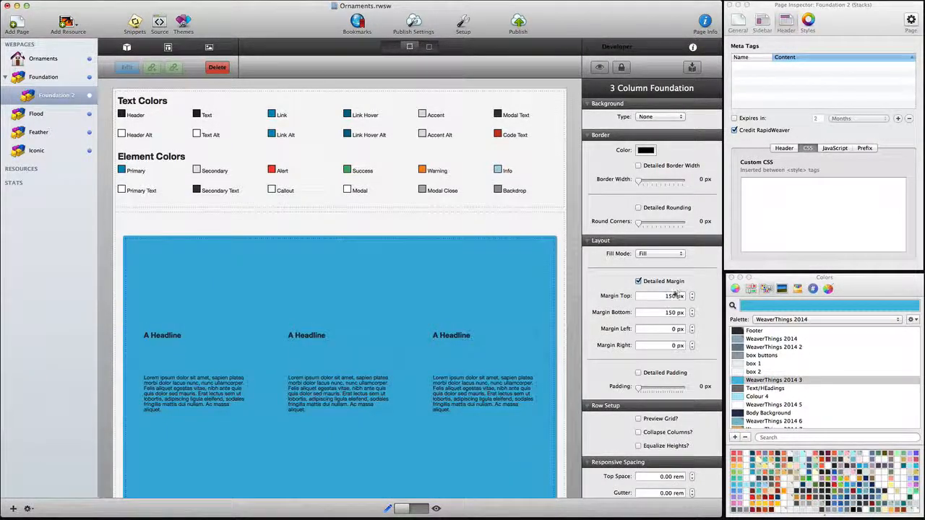
{"action": "left_click", "coordinate": [638, 281]}
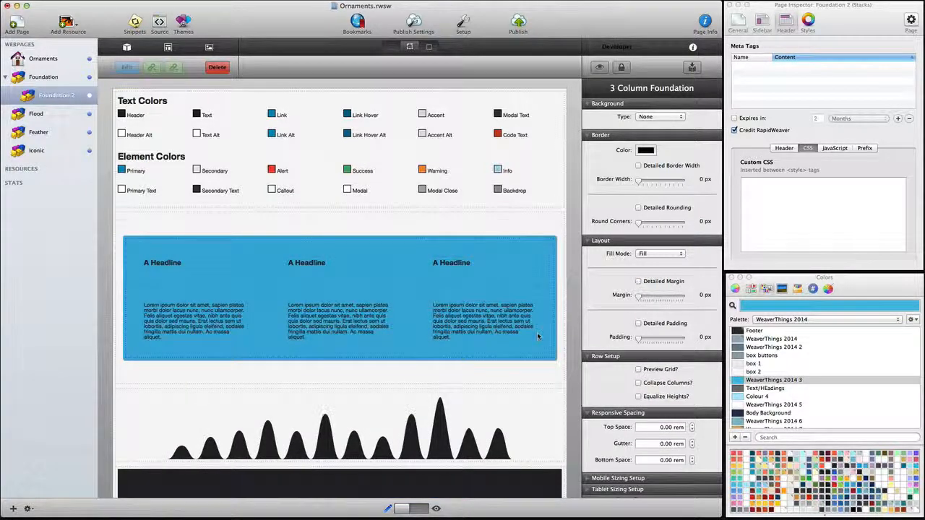
- Place a ShineButtonThing beneath the text of each of the three columns, and move the footer into the Floating Body
{"action": "left_click", "coordinate": [126, 47]}
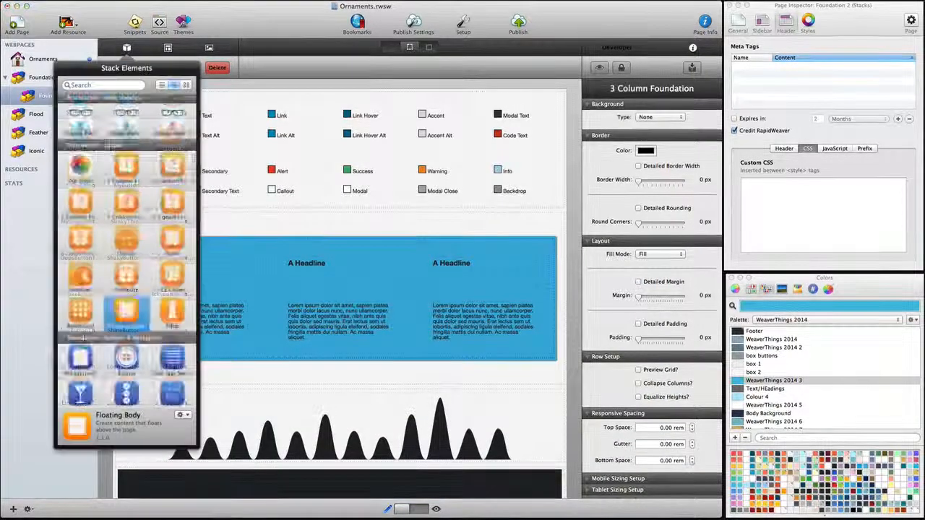
{"action": "left_click", "coordinate": [127, 315]}
{"action": "left_click_drag", "start_coordinate": [148, 316], "coordinate": [243, 361]}
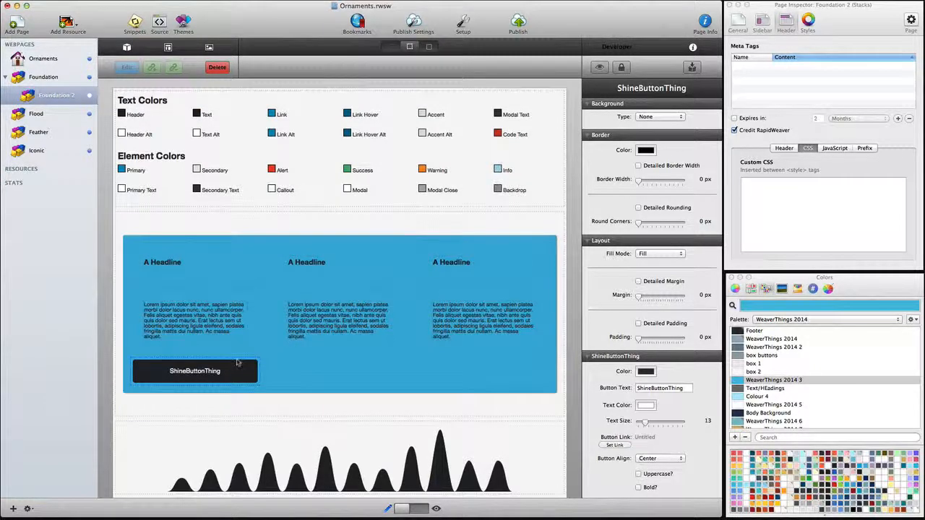
{"action": "left_click_drag", "start_coordinate": [238, 363], "coordinate": [455, 356]}
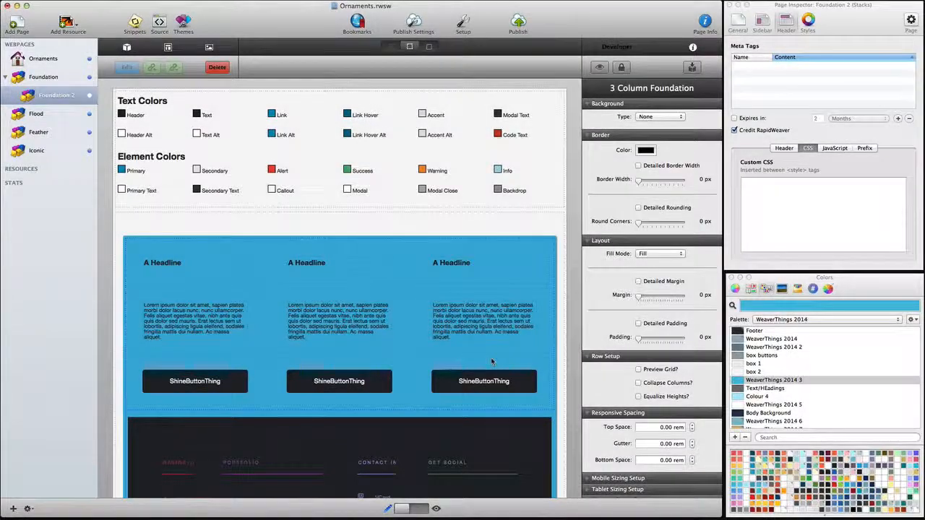
- Insert an Ornament 4 cityscape stack between the button columns and the footer and set its width to 100 %
{"action": "left_click", "coordinate": [127, 46]}
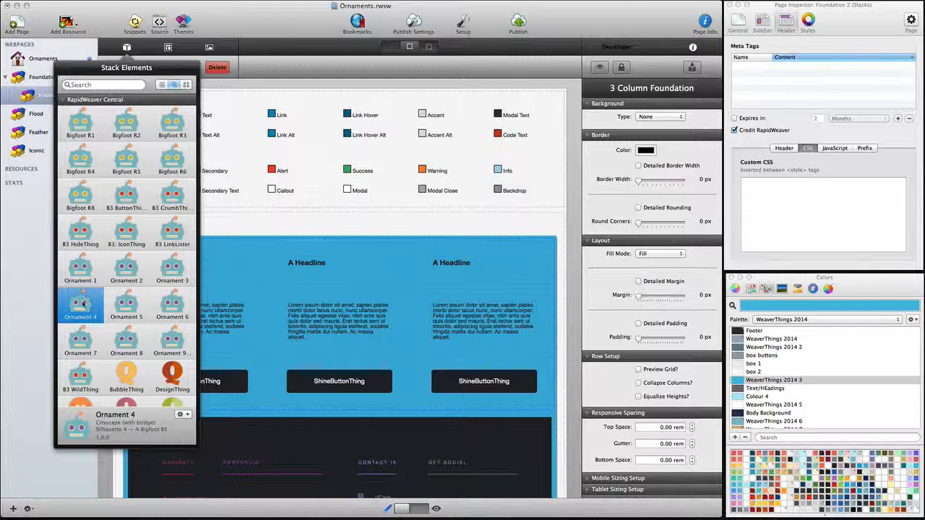
{"action": "left_click_drag", "start_coordinate": [82, 305], "coordinate": [403, 417]}
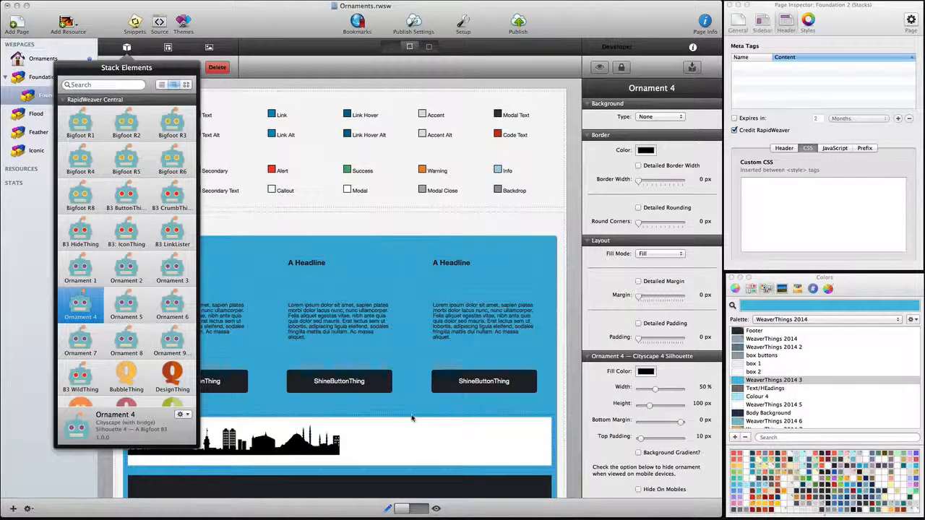
{"action": "left_click_drag", "start_coordinate": [655, 389], "coordinate": [706, 390]}
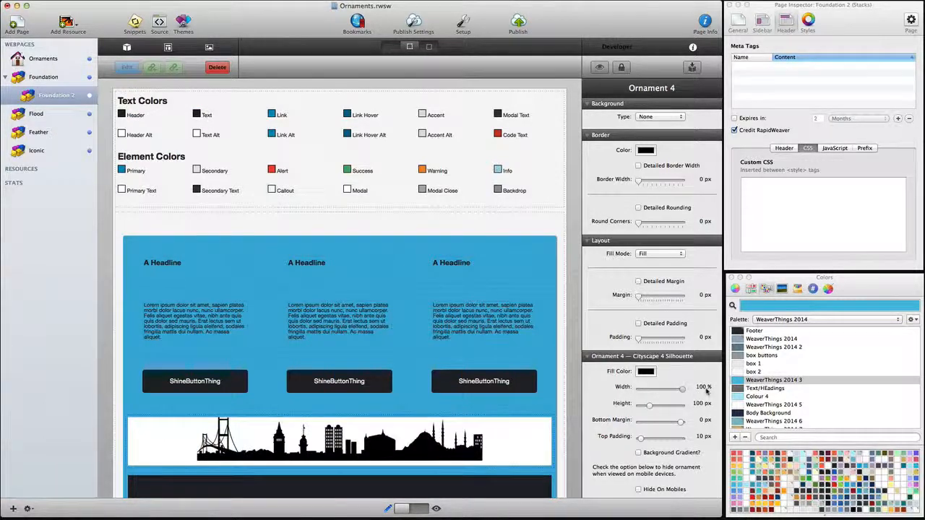
- Set the cityscape ornament's height to 182 px and its bottom margin to -32 px
{"action": "left_click_drag", "start_coordinate": [649, 405], "coordinate": [660, 410]}
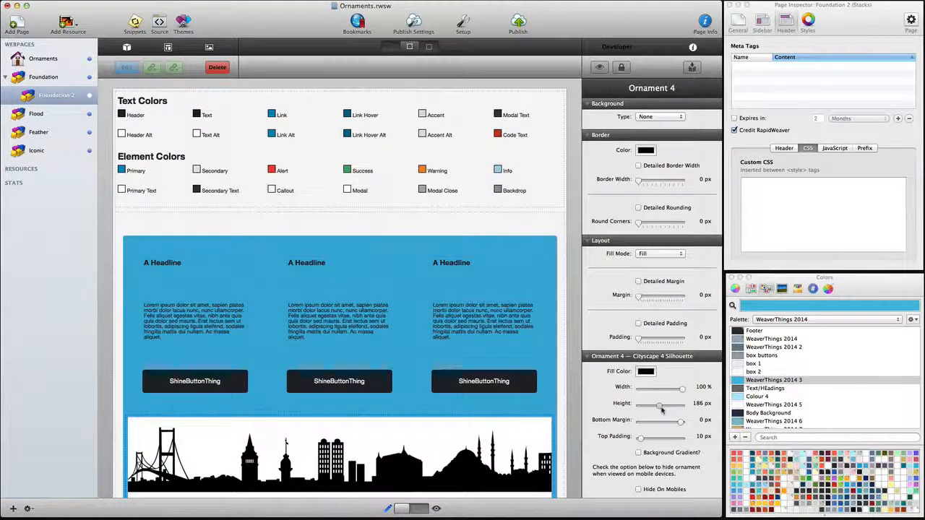
{"action": "double_click", "coordinate": [696, 403]}
{"action": "type", "text": "182"}
{"action": "key", "text": "Tab"}
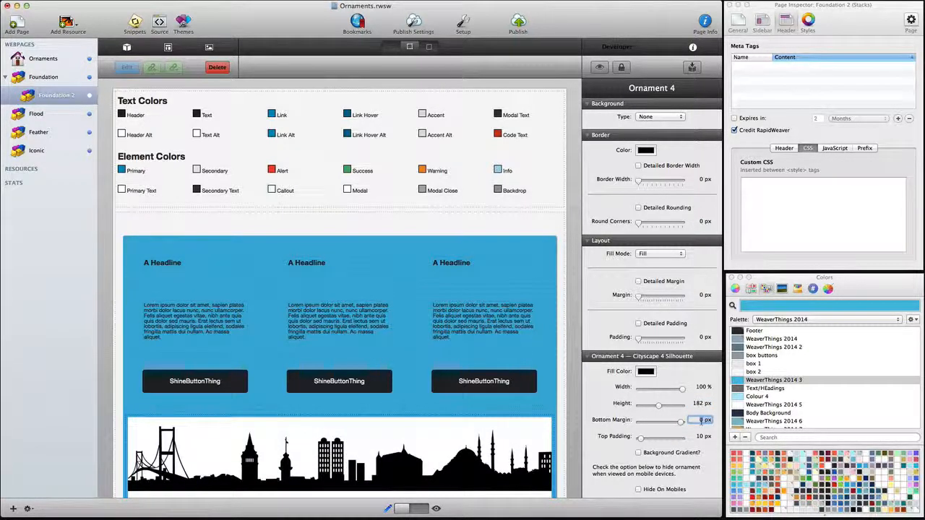
{"action": "left_click", "coordinate": [664, 425]}
{"action": "left_click_drag", "start_coordinate": [664, 424], "coordinate": [666, 425]}
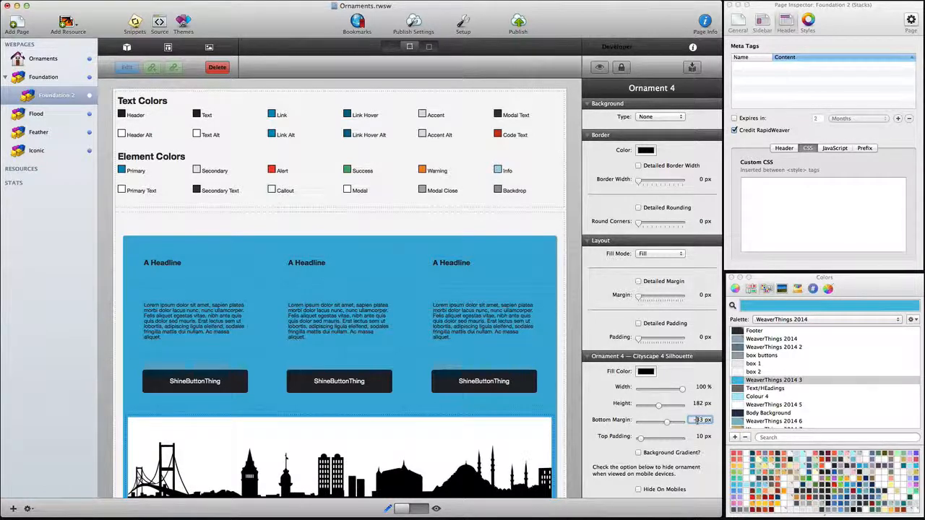
{"action": "type", "text": "-31"}
{"action": "key", "text": "Down"}
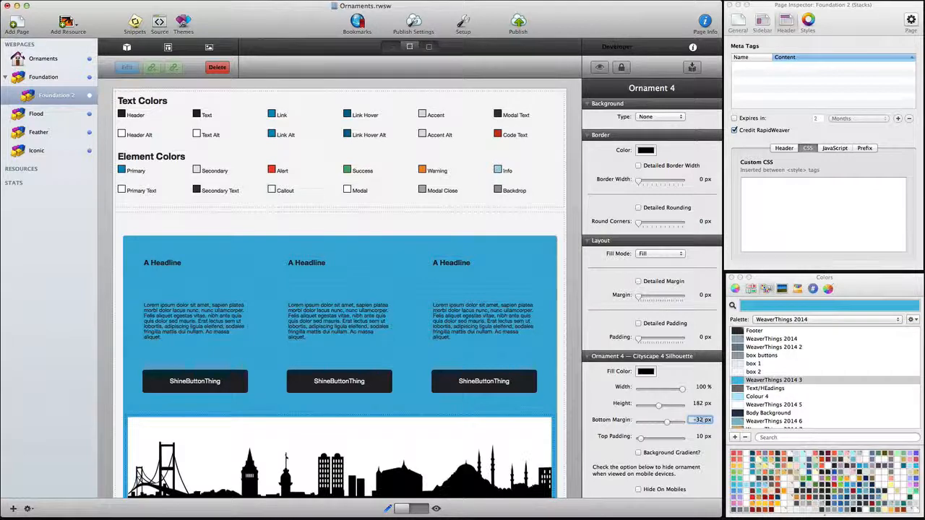
- Set the cityscape ornament's fill colour to Footer and enable its background gradient
{"action": "left_click", "coordinate": [645, 372]}
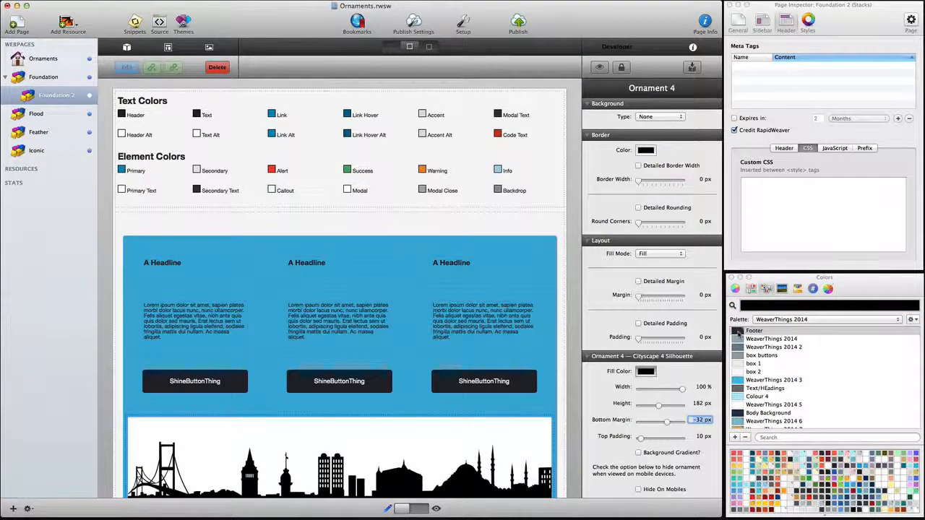
{"action": "scroll", "coordinate": [490, 421], "scroll_direction": "down", "scroll_amount": 2}
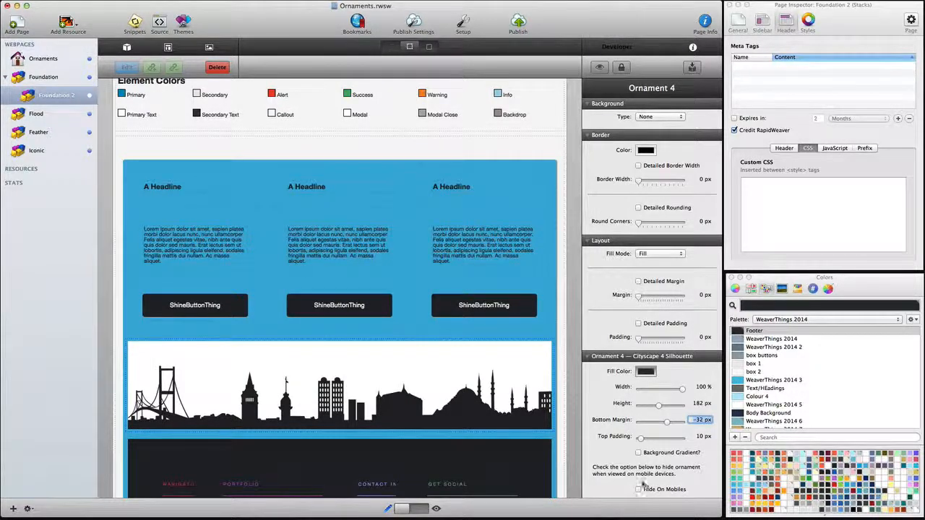
{"action": "left_click", "coordinate": [638, 453]}
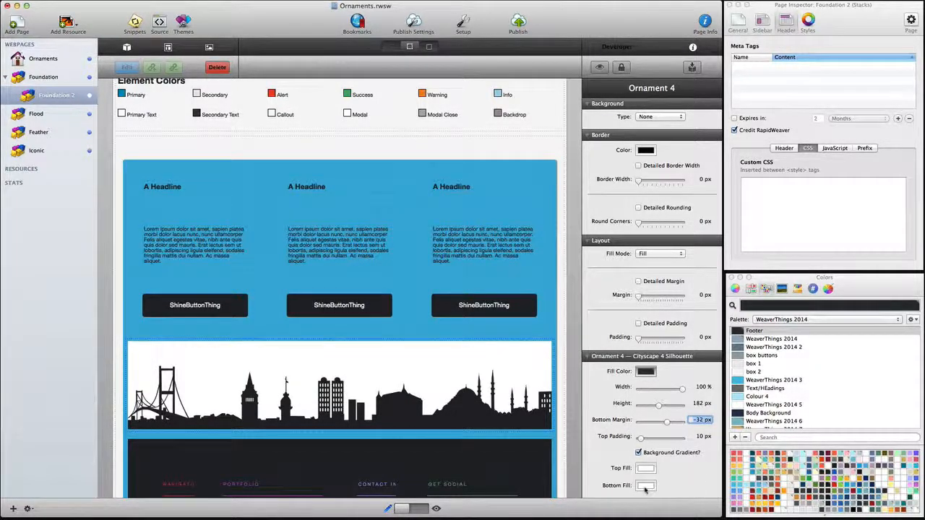
- Set the cityscape gradient's bottom fill to yellow and top fill to WeaverThings 2014 3, and preview the page
{"action": "left_click", "coordinate": [645, 487]}
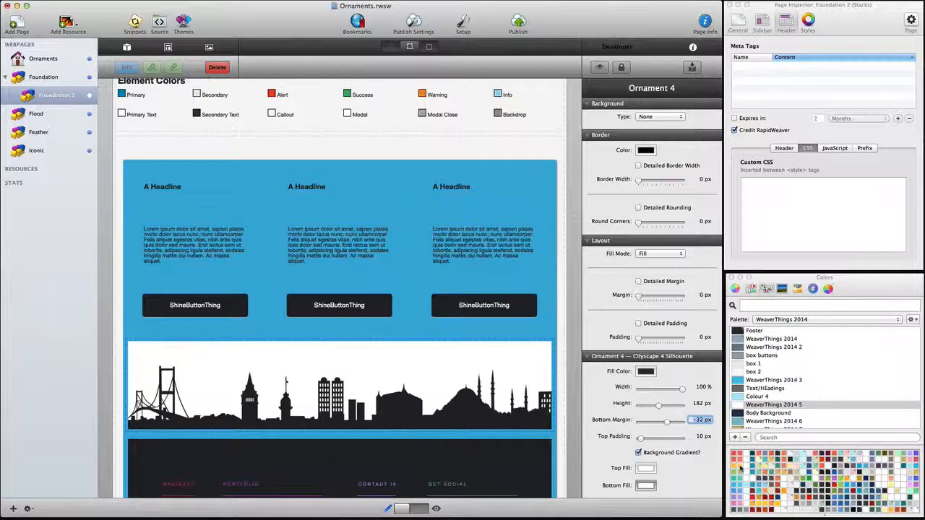
{"action": "left_click", "coordinate": [739, 470]}
{"action": "left_click", "coordinate": [650, 468]}
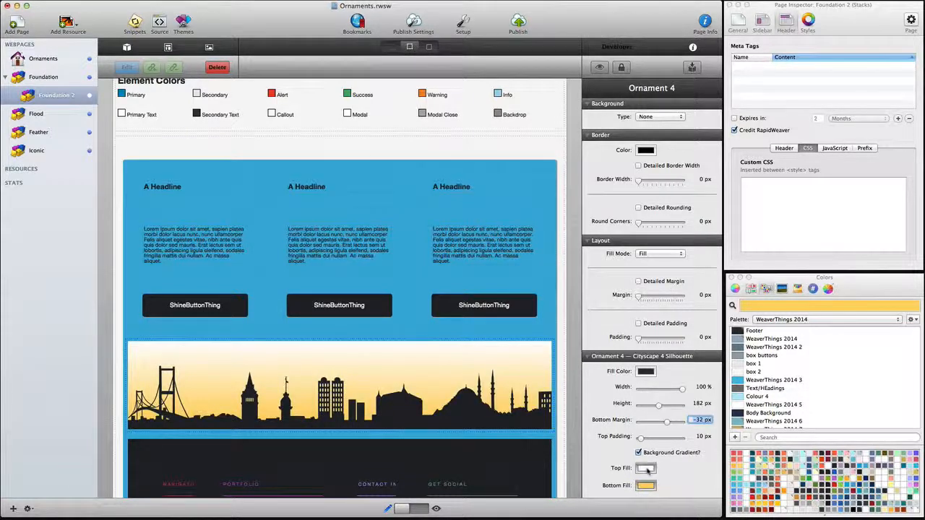
{"action": "left_click", "coordinate": [739, 381]}
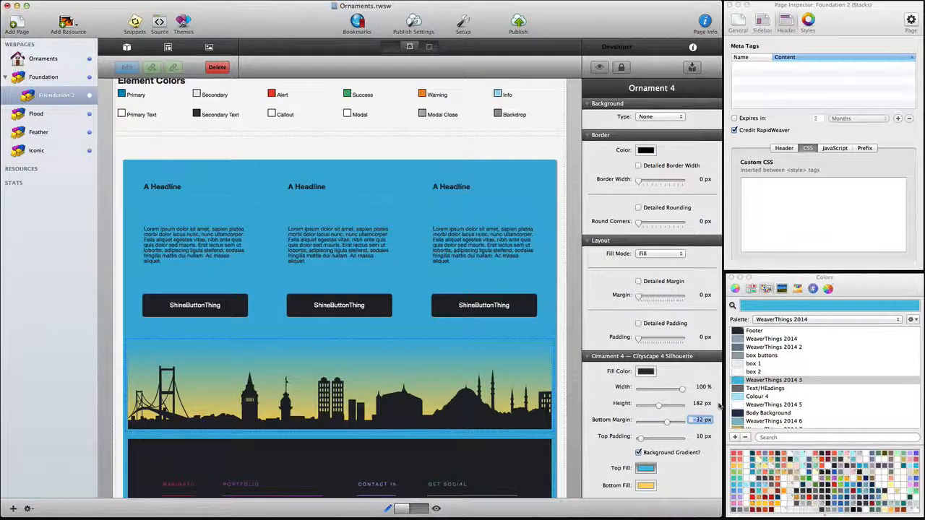
{"action": "left_click", "coordinate": [424, 508]}
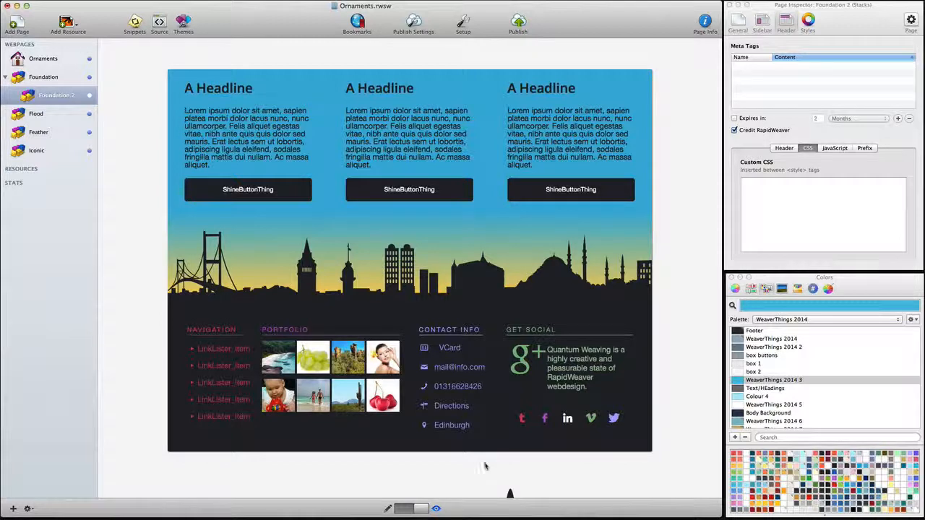
{"action": "left_click", "coordinate": [399, 510]}
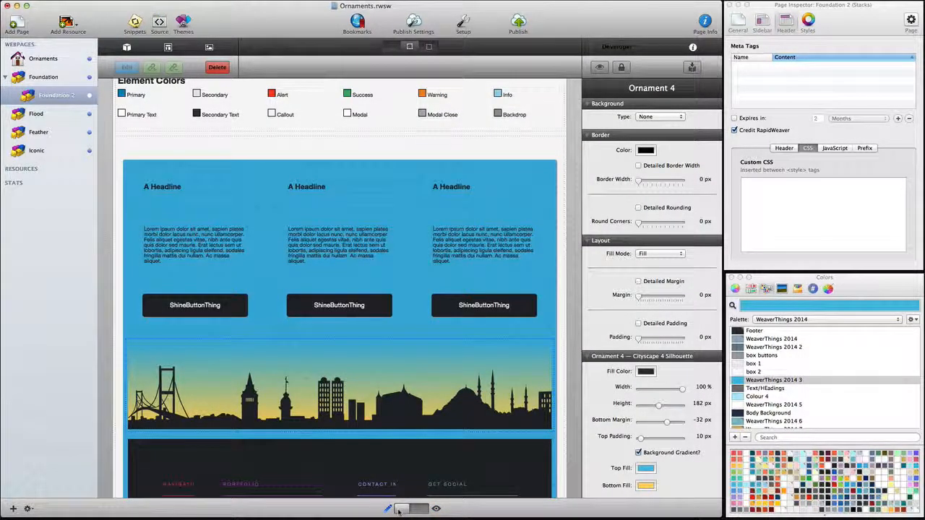
- Replace the cityscape ornament above the footer with an Ornament 5 palm trees stack
{"action": "left_click", "coordinate": [296, 376]}
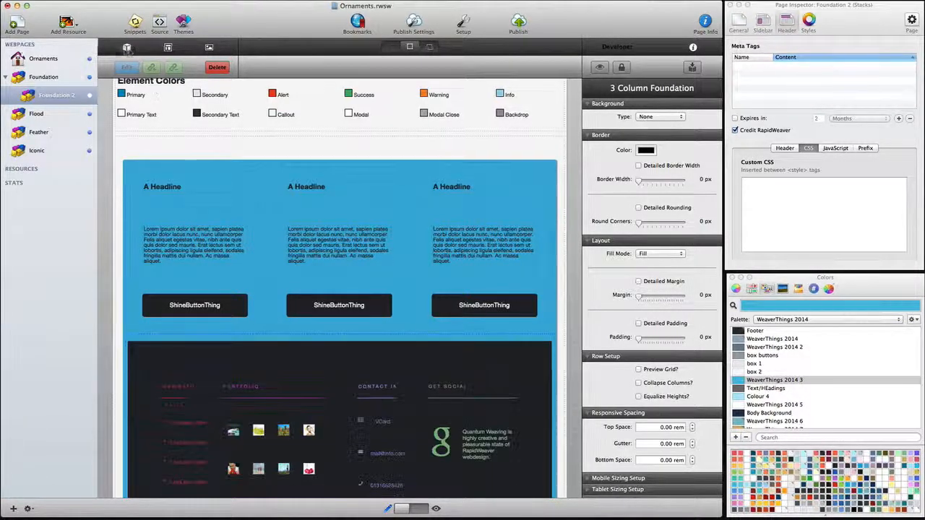
{"action": "left_click", "coordinate": [126, 48]}
{"action": "left_click_drag", "start_coordinate": [132, 348], "coordinate": [332, 338]}
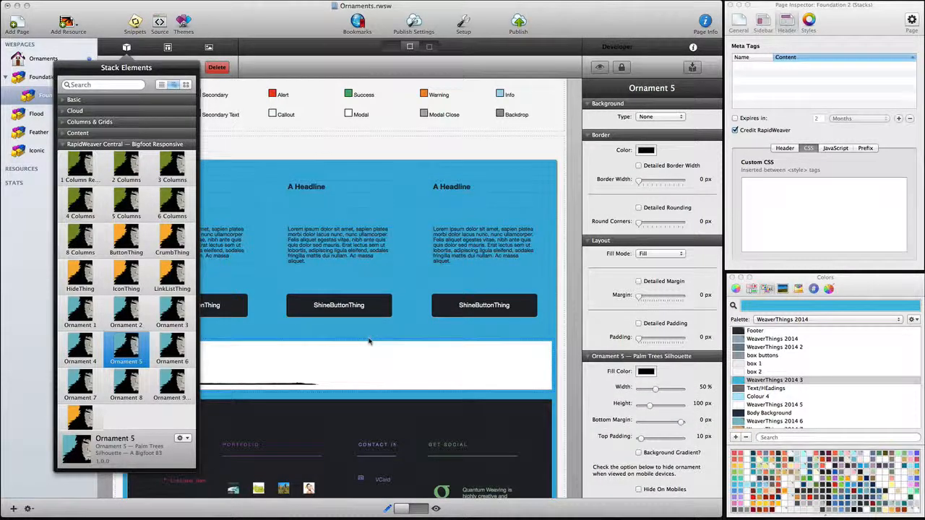
- Set the palm trees ornament's height to 190 px and its bottom margin to -37 px
{"action": "left_click", "coordinate": [369, 341]}
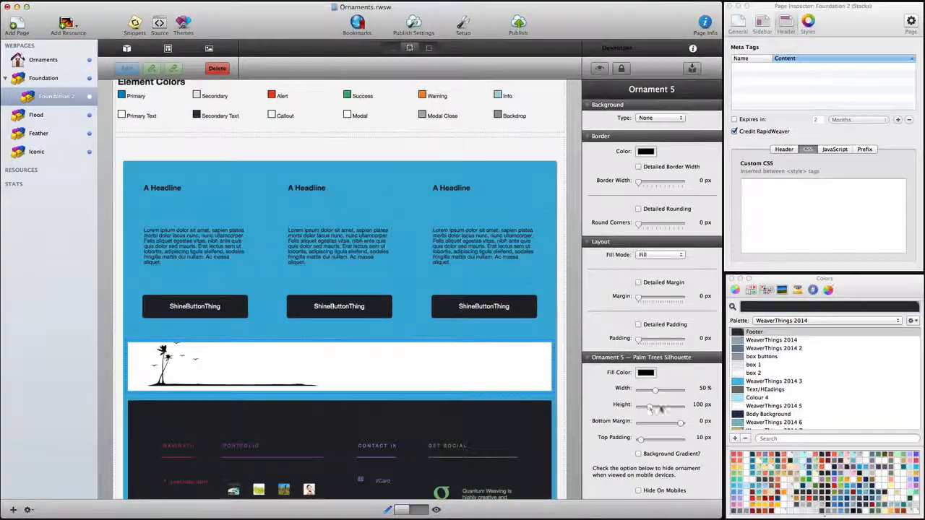
{"action": "double_click", "coordinate": [696, 404]}
{"action": "type", "text": "190"}
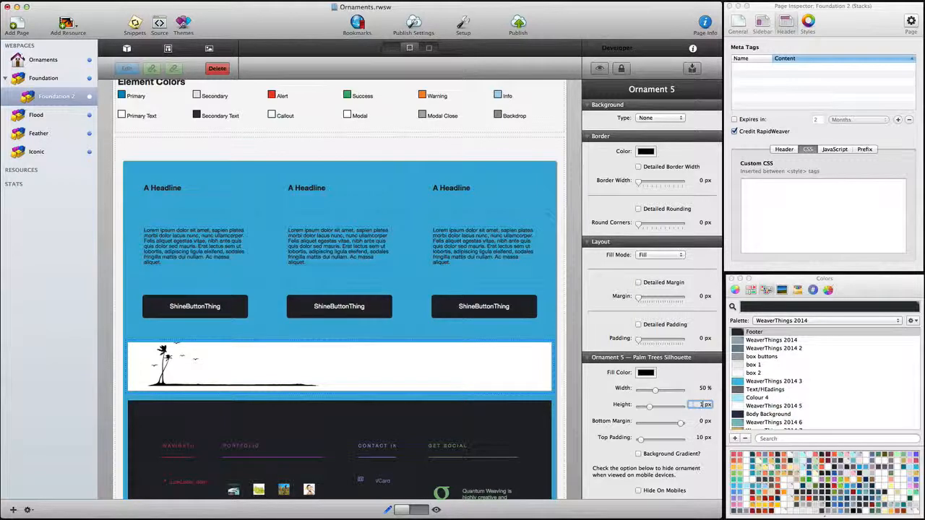
{"action": "key", "text": "Return"}
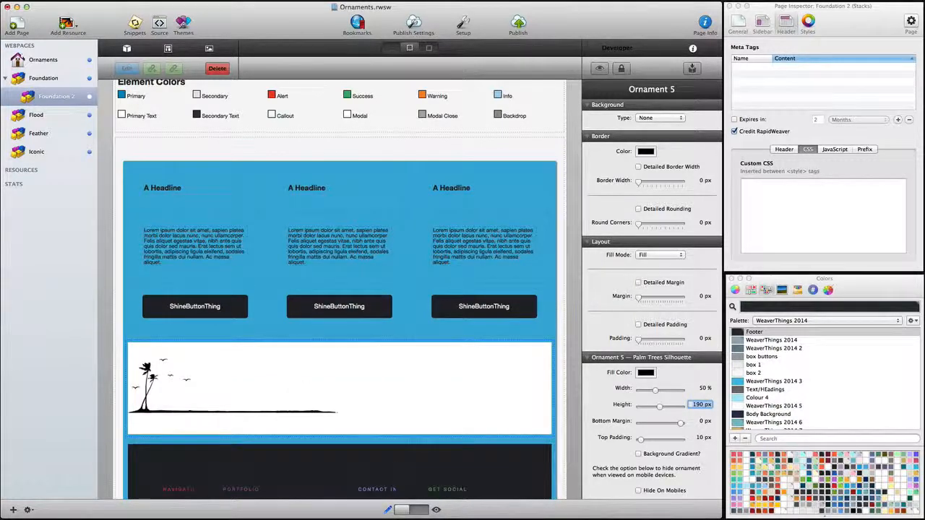
{"action": "left_click", "coordinate": [699, 419]}
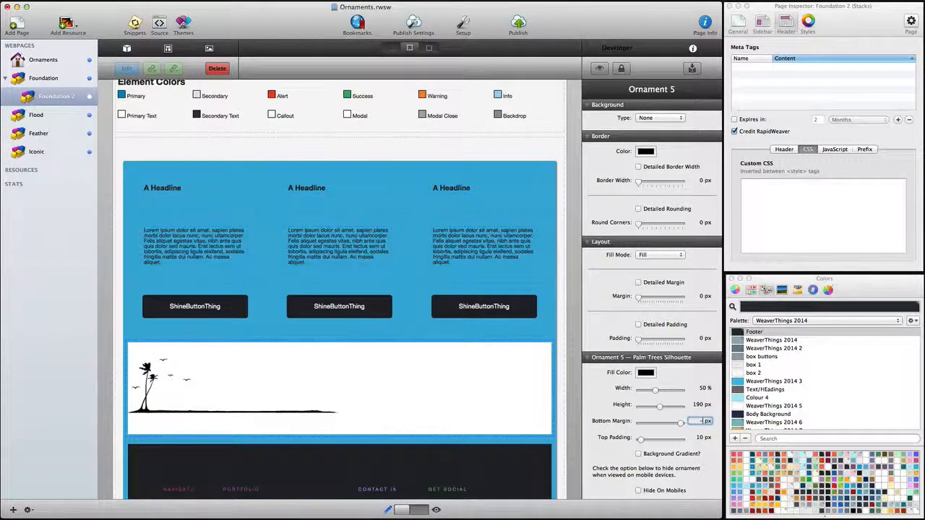
{"action": "key", "text": "Return"}
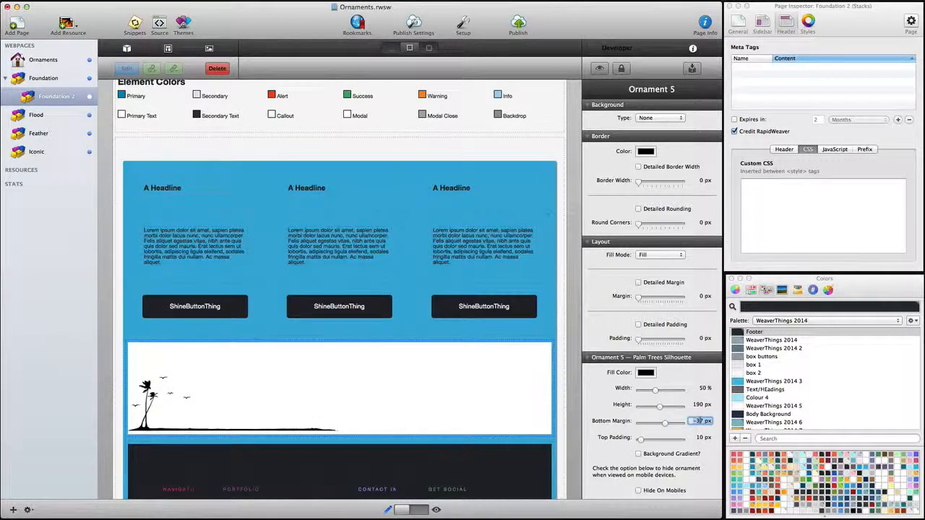
- Set the palm trees ornament's top padding to 26 px
{"action": "left_click", "coordinate": [699, 437]}
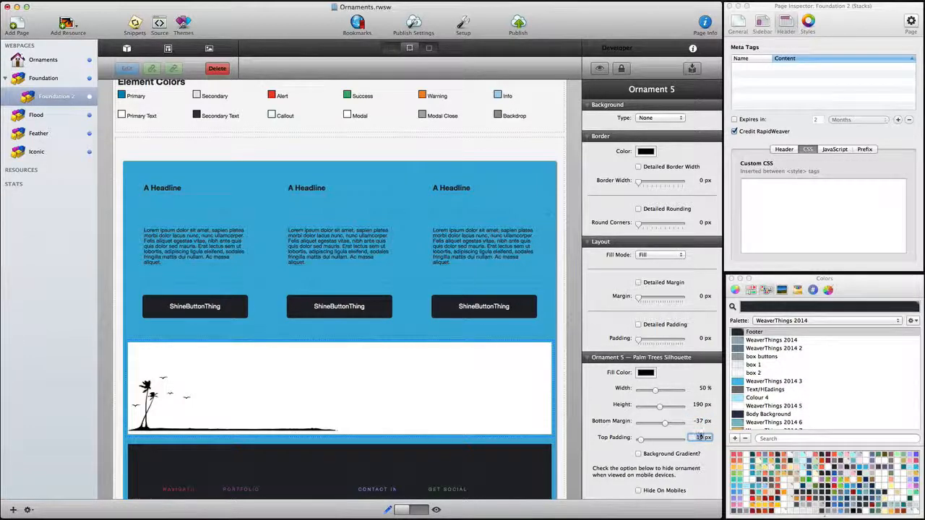
{"action": "type", "text": "20"}
{"action": "key", "text": "Return"}
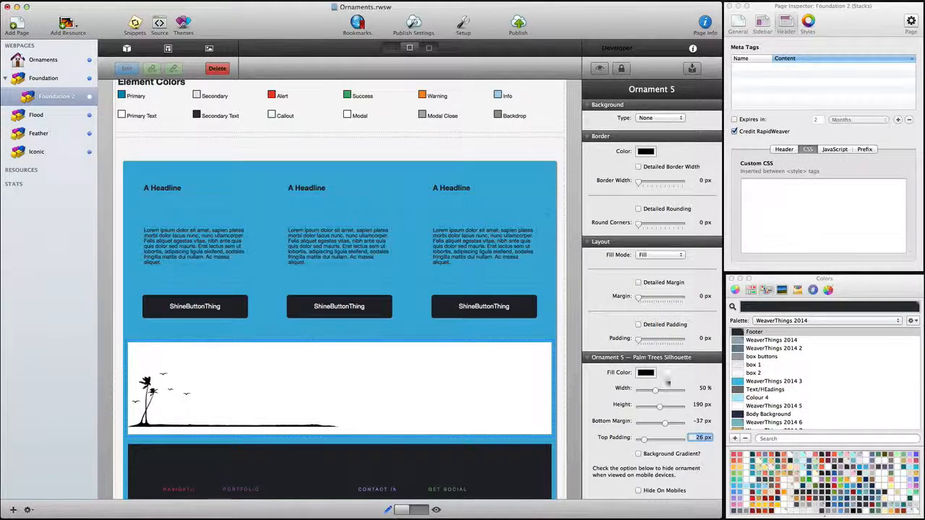
- Change the background colour of the Floating Body around the columns and footer to red
{"action": "left_click", "coordinate": [564, 238]}
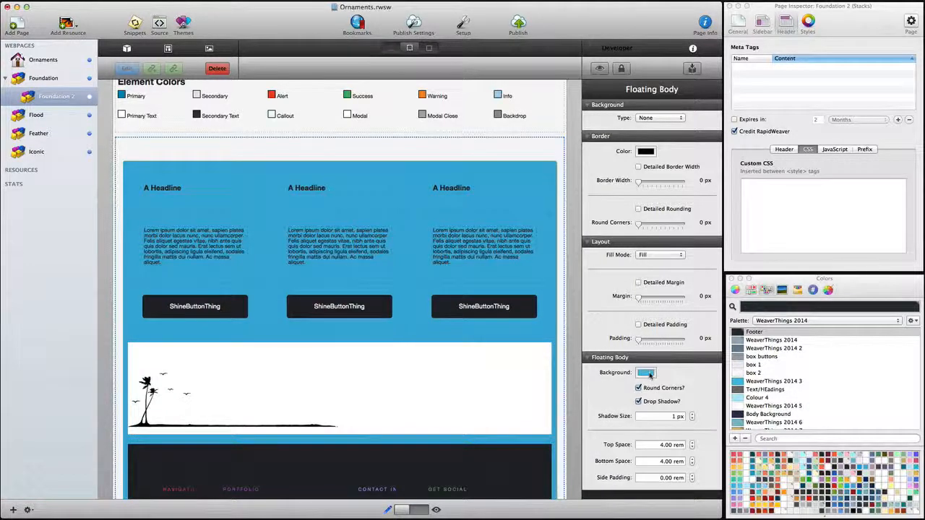
{"action": "left_click", "coordinate": [646, 373]}
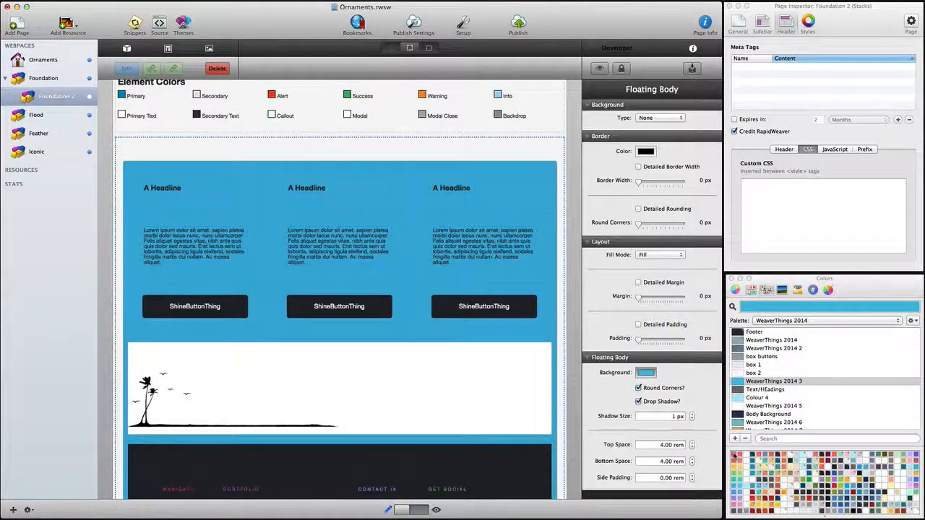
{"action": "left_click", "coordinate": [734, 456]}
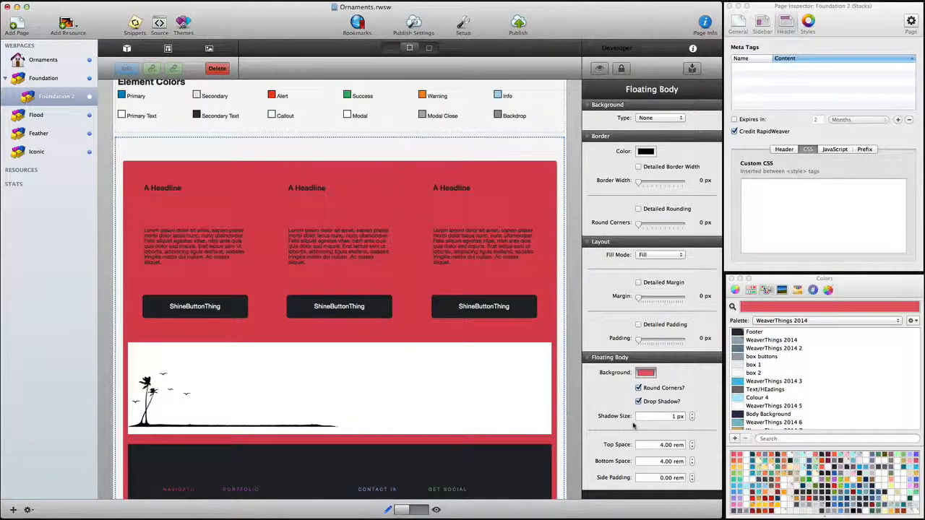
- Enable the palm trees ornament's background gradient with a red top fill and yellow bottom fill, and preview the page
{"action": "left_click", "coordinate": [543, 357]}
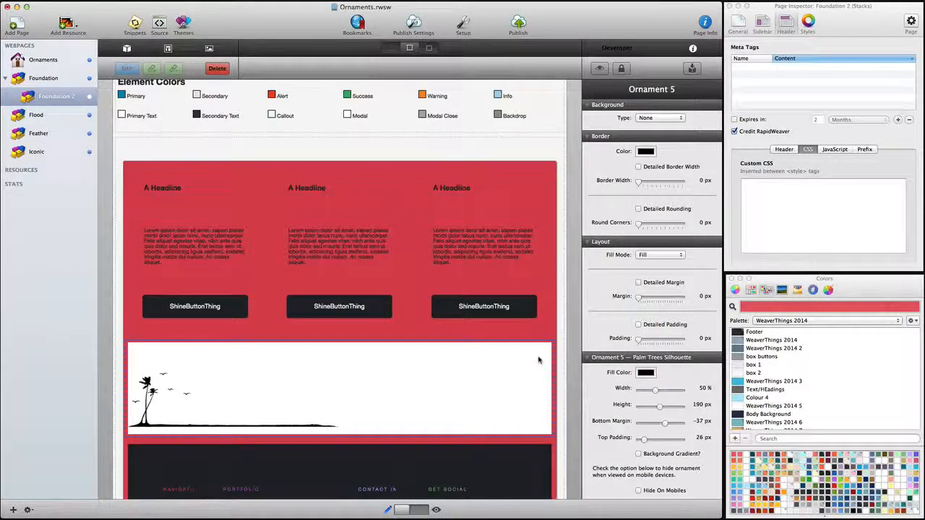
{"action": "left_click", "coordinate": [638, 454]}
{"action": "left_click", "coordinate": [645, 469]}
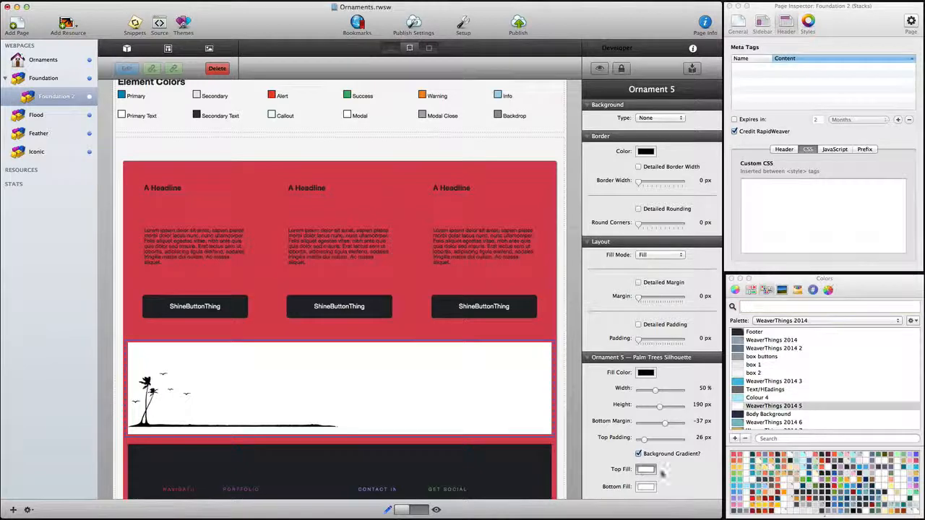
{"action": "left_click", "coordinate": [734, 456]}
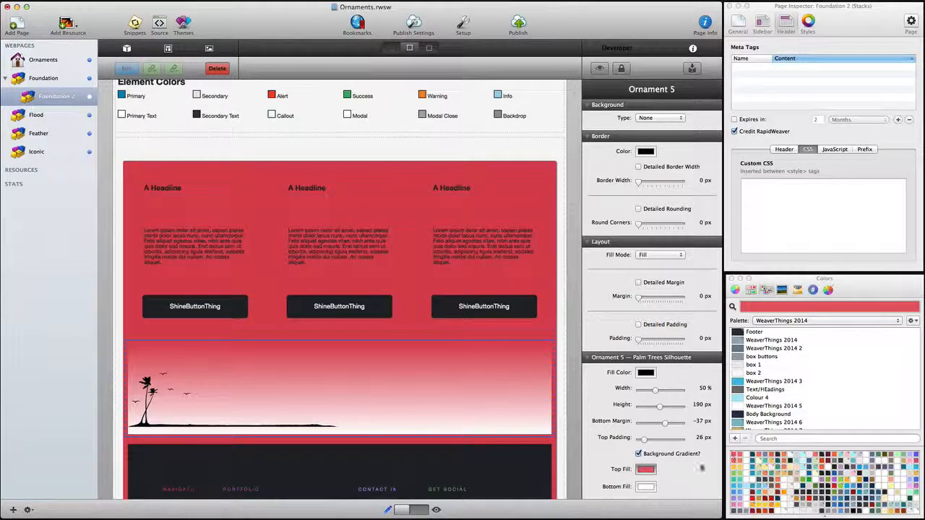
{"action": "left_click", "coordinate": [645, 487]}
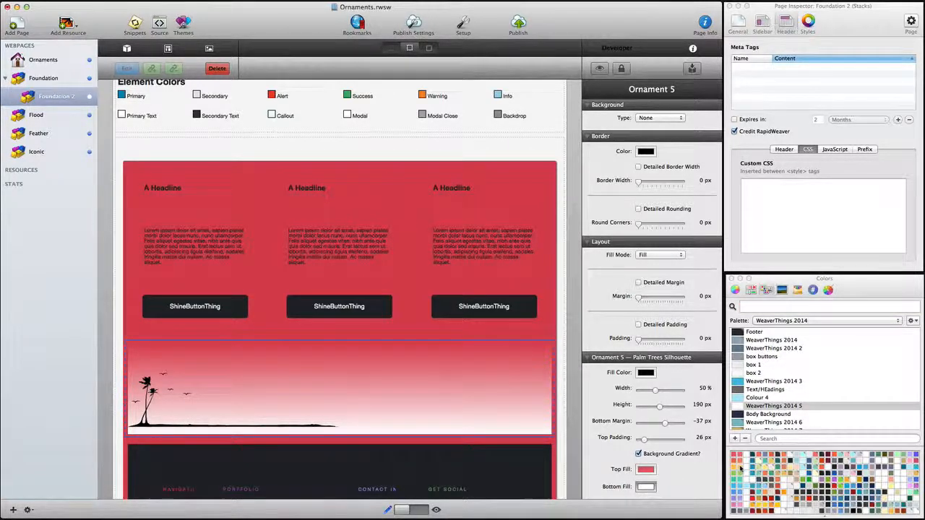
{"action": "left_click", "coordinate": [744, 471]}
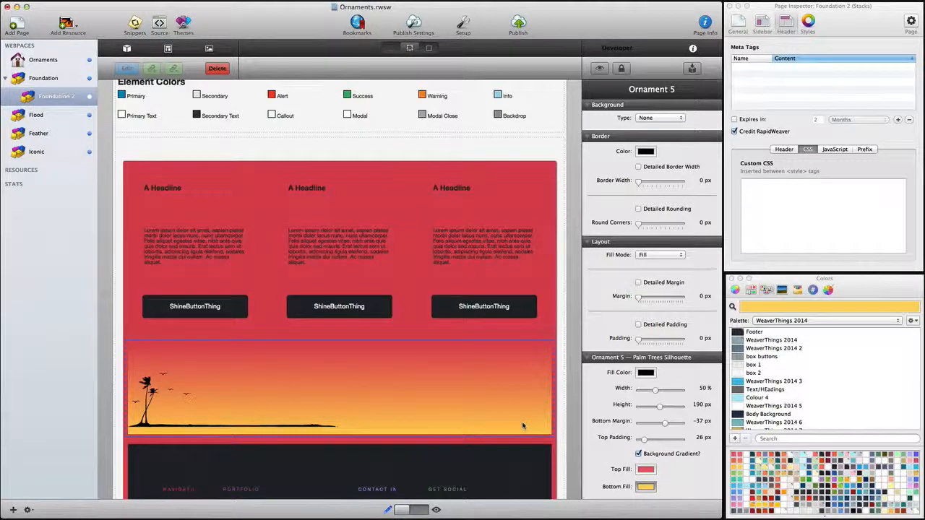
{"action": "left_click", "coordinate": [436, 510]}
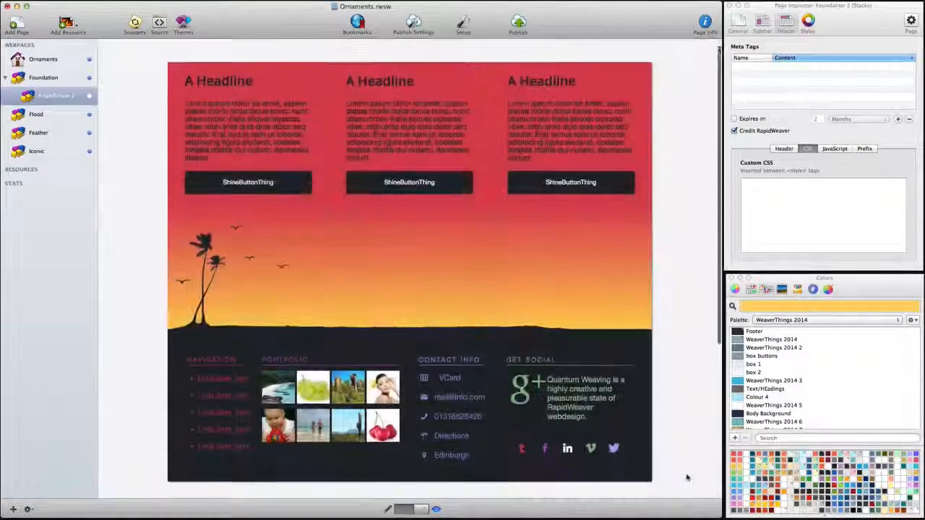
{"action": "scroll", "coordinate": [687, 477], "scroll_direction": "down", "scroll_amount": 5}
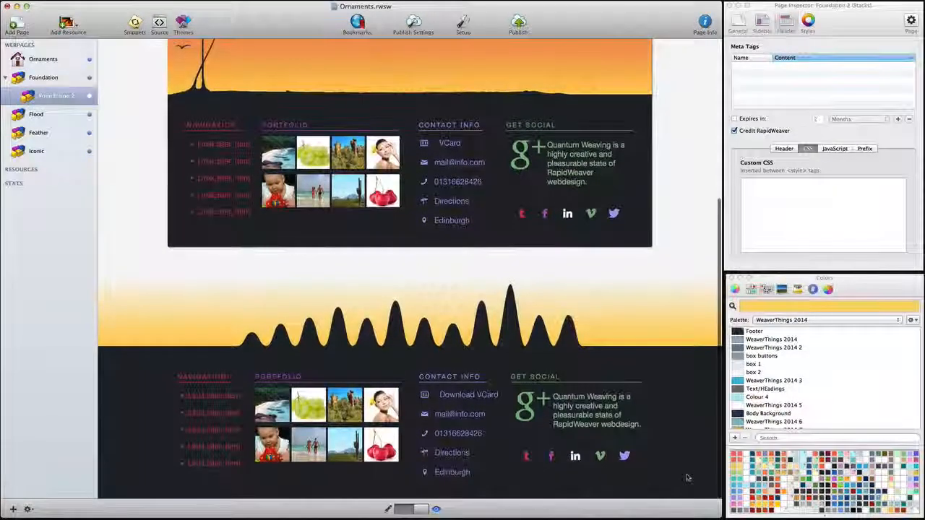
{"action": "scroll", "coordinate": [687, 477], "scroll_direction": "up", "scroll_amount": 2}
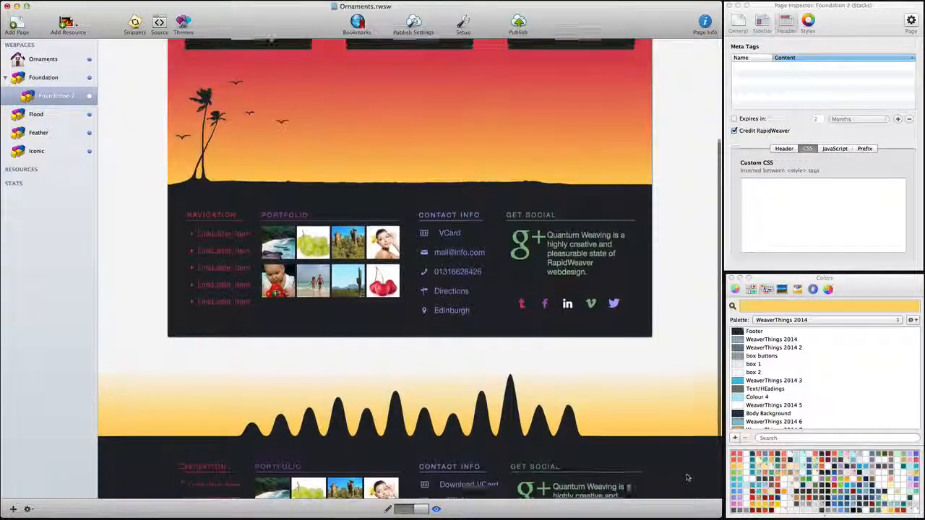
{"action": "scroll", "coordinate": [687, 478], "scroll_direction": "up", "scroll_amount": 1}
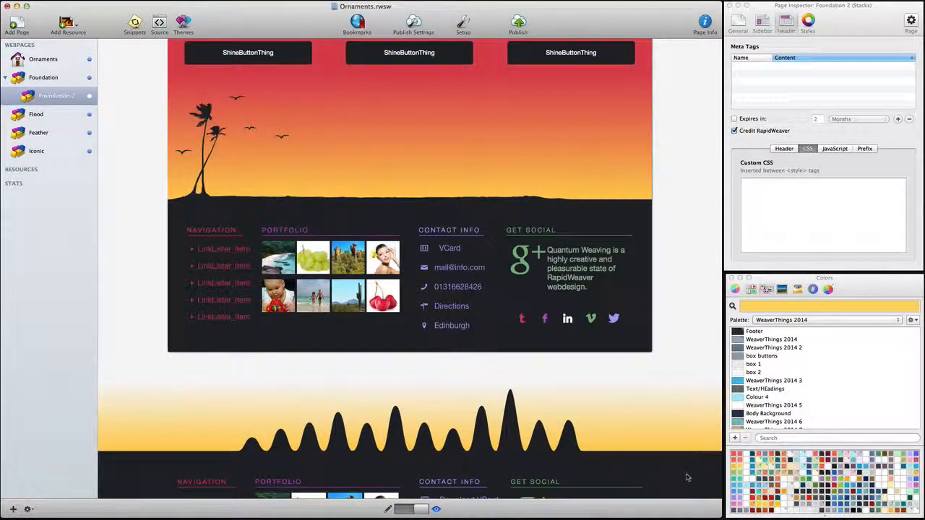
- Show the page style settings and open the Flood page's preview at the wave ornament above its footer
{"action": "left_click", "coordinate": [808, 21]}
{"action": "left_click", "coordinate": [50, 95]}
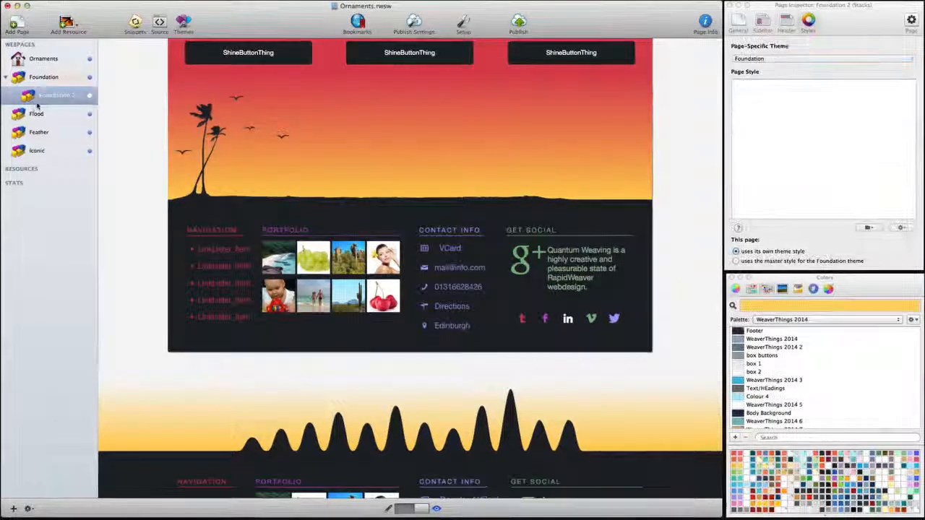
{"action": "left_click", "coordinate": [36, 116]}
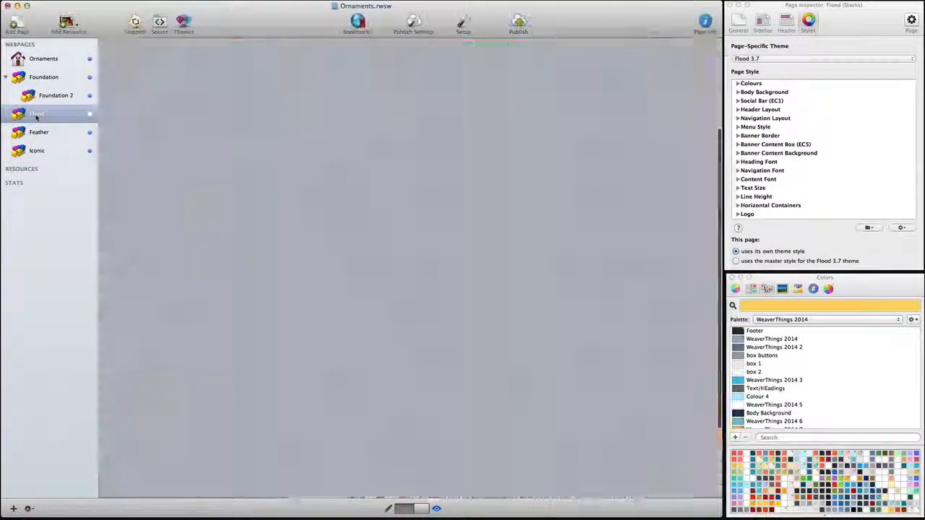
{"action": "scroll", "coordinate": [255, 241], "scroll_direction": "down", "scroll_amount": 4}
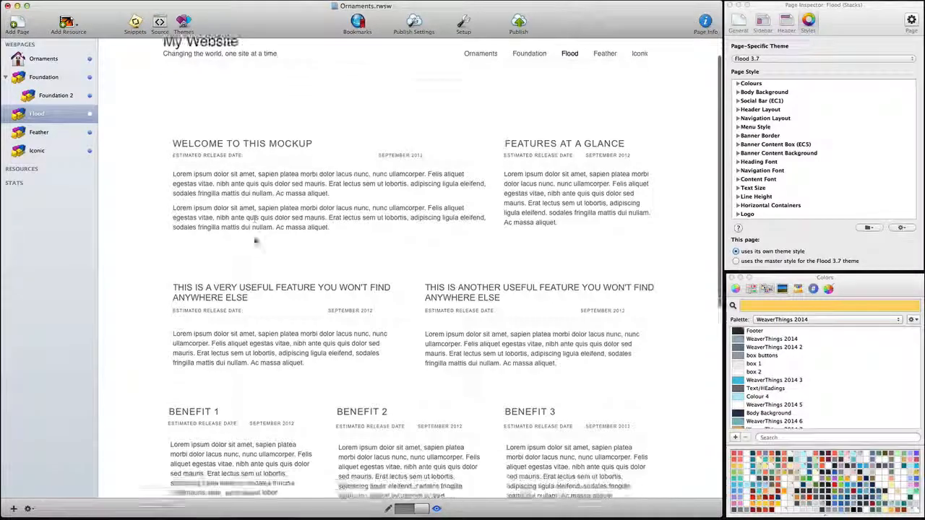
{"action": "scroll", "coordinate": [255, 241], "scroll_direction": "down", "scroll_amount": 8}
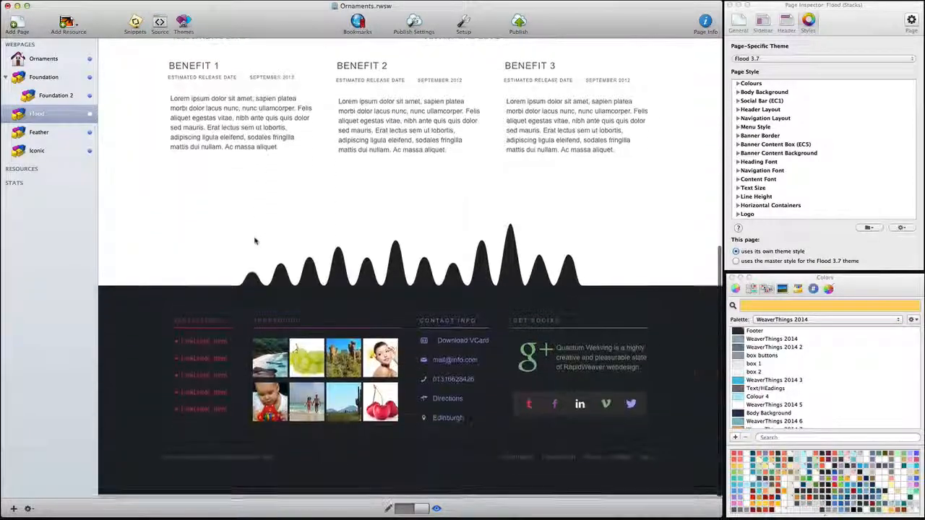
- In edit mode, check the ExtraContent numbers of the Flood footer and ornament stacks, and expand the theme's Horizontal Containers settings
{"action": "left_click", "coordinate": [402, 509]}
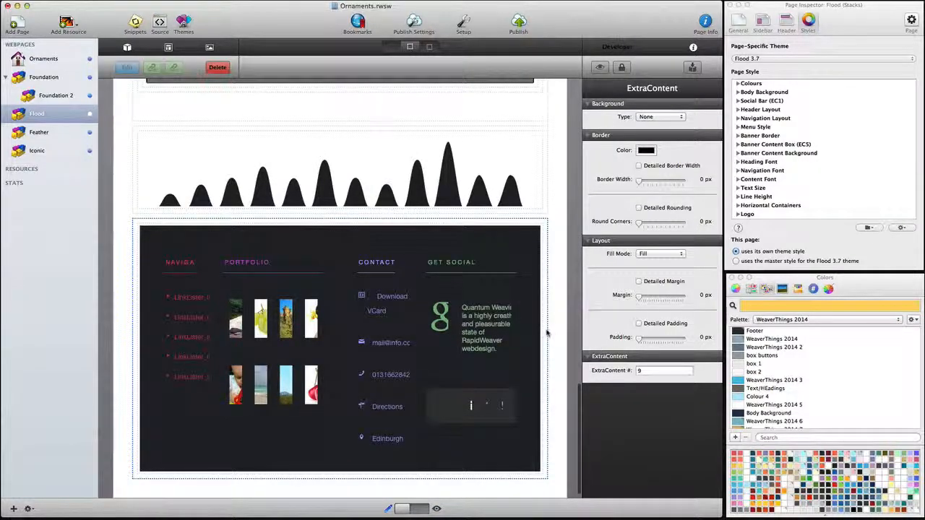
{"action": "left_click", "coordinate": [547, 209]}
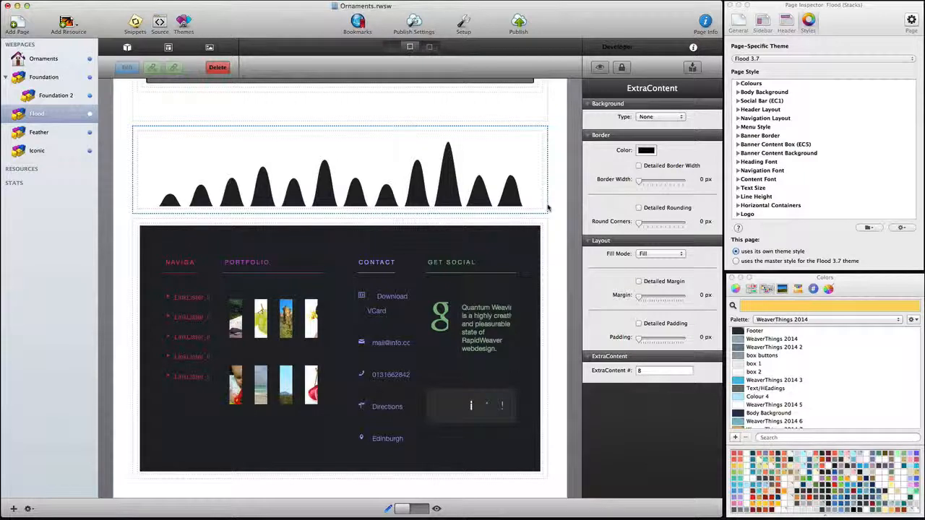
{"action": "scroll", "coordinate": [819, 205], "scroll_direction": "down", "scroll_amount": 2}
{"action": "scroll", "coordinate": [819, 204], "scroll_direction": "down", "scroll_amount": 4}
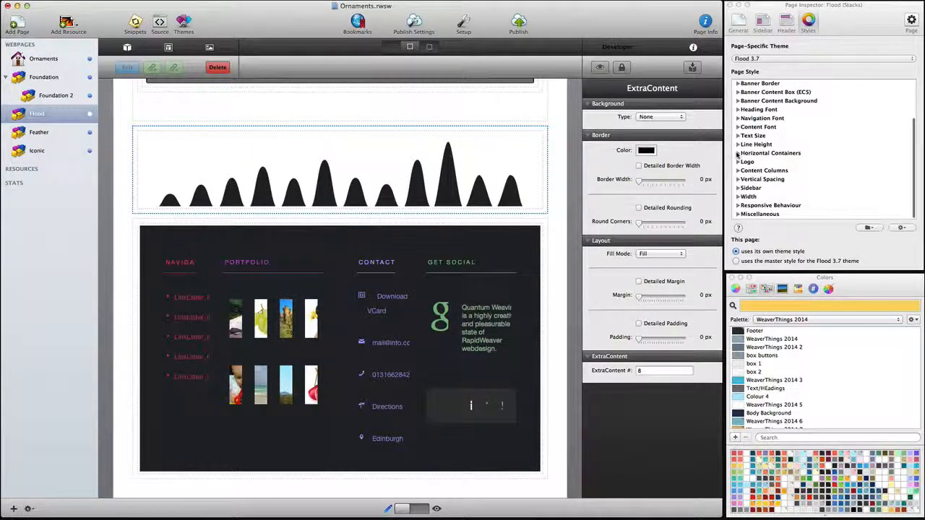
{"action": "left_click", "coordinate": [738, 153]}
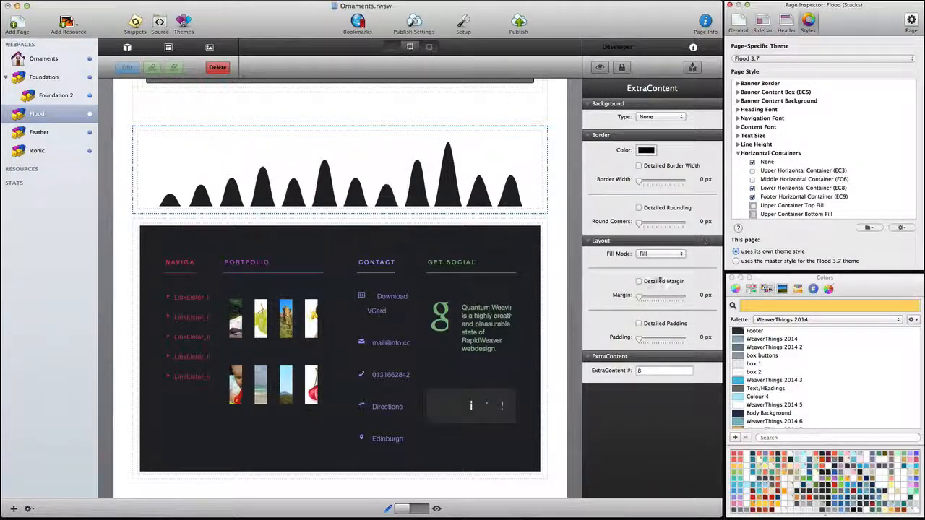
- Preview the Flood page and inspect the element in the gap between the wave ornament and the footer
{"action": "left_click", "coordinate": [424, 510]}
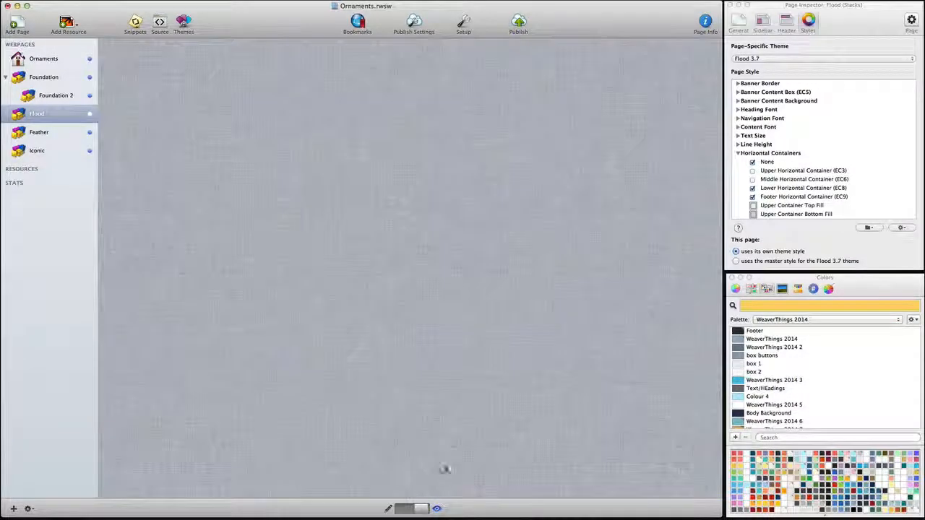
{"action": "scroll", "coordinate": [447, 465], "scroll_direction": "down", "scroll_amount": 5}
{"action": "scroll", "coordinate": [448, 465], "scroll_direction": "down", "scroll_amount": 5}
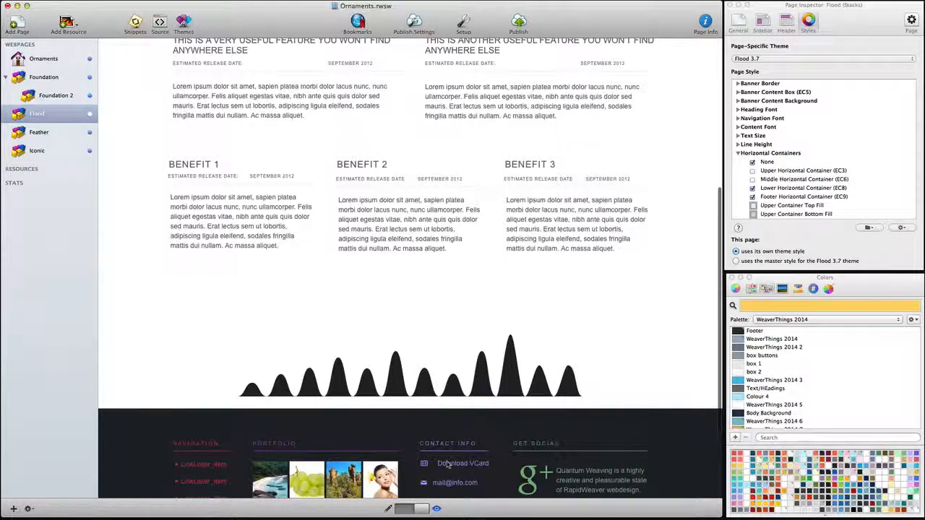
{"action": "scroll", "coordinate": [448, 465], "scroll_direction": "up", "scroll_amount": 1}
{"action": "right_click", "coordinate": [435, 409]}
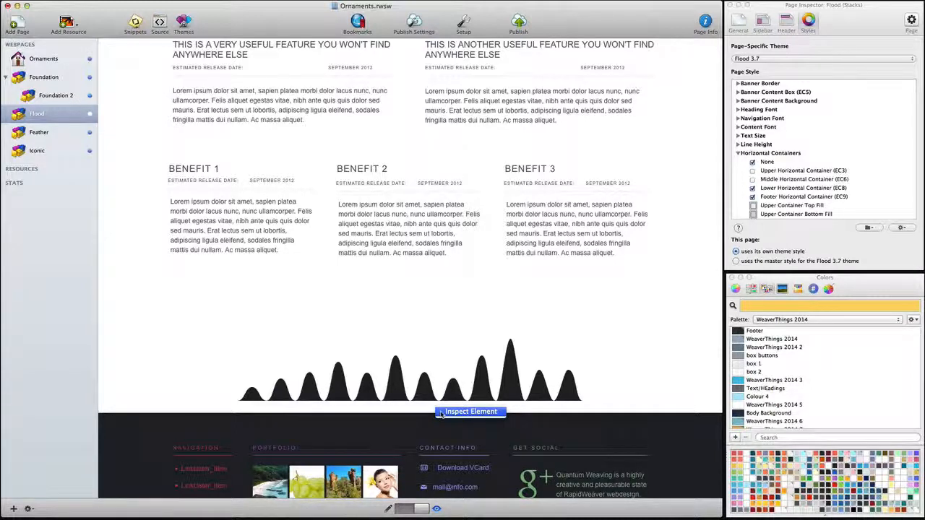
{"action": "left_click", "coordinate": [441, 413]}
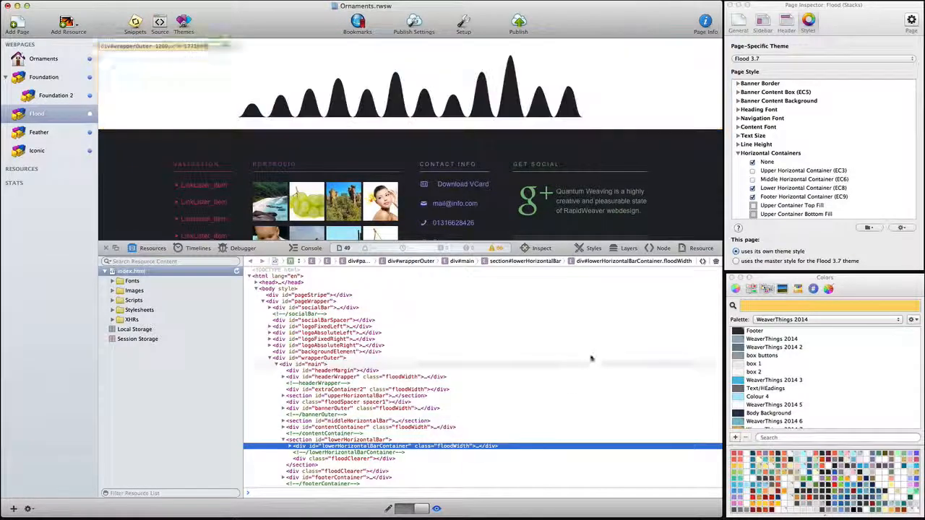
- Examine the padding declaration in the #lowerHorizontalBarContainer style rule and open that rule's source in styles.css
{"action": "left_click", "coordinate": [588, 250]}
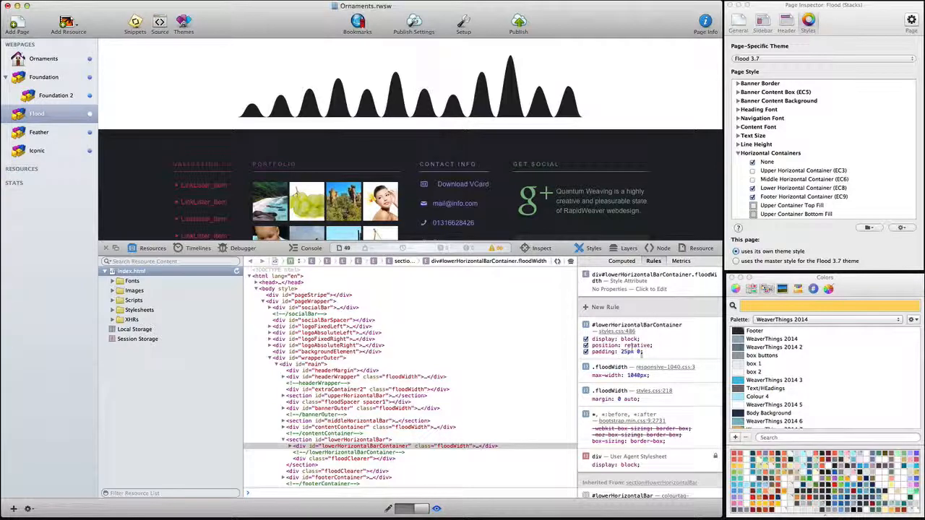
{"action": "left_click_drag", "start_coordinate": [650, 352], "coordinate": [585, 355]}
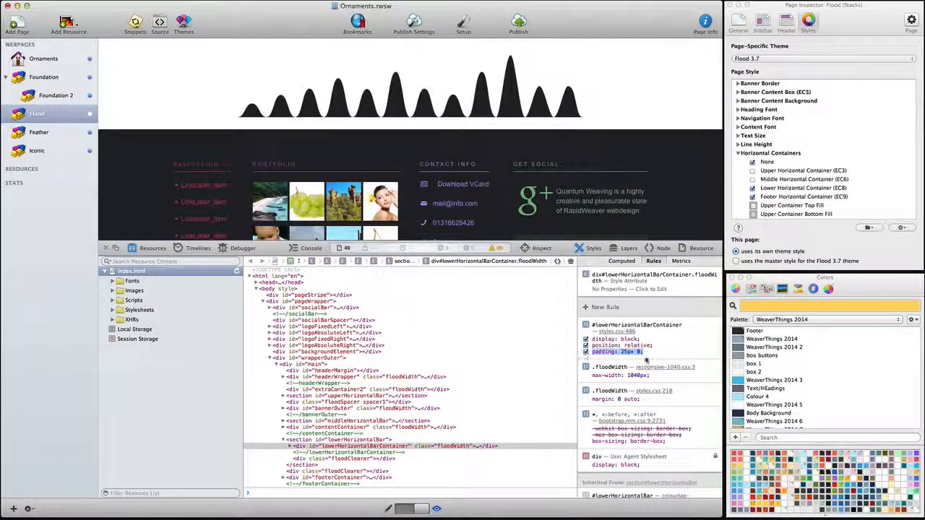
{"action": "left_click", "coordinate": [671, 350]}
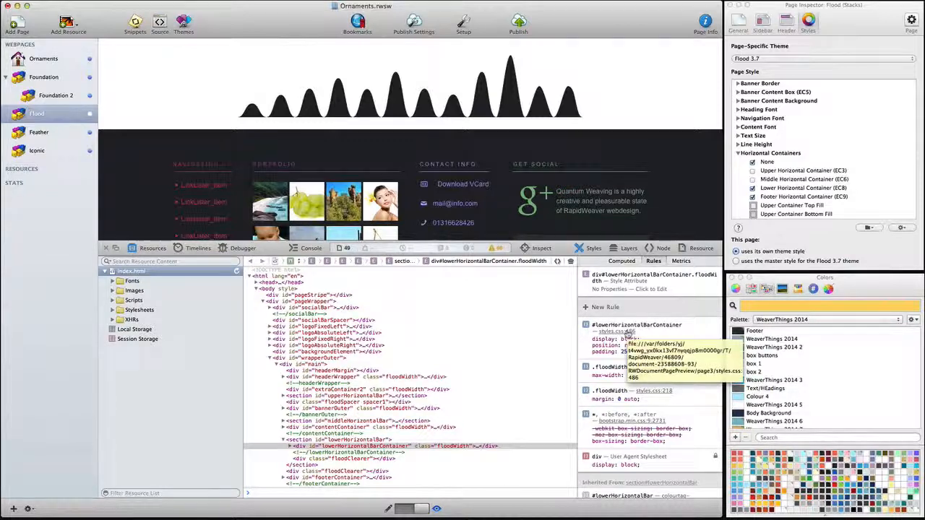
{"action": "left_click", "coordinate": [627, 334]}
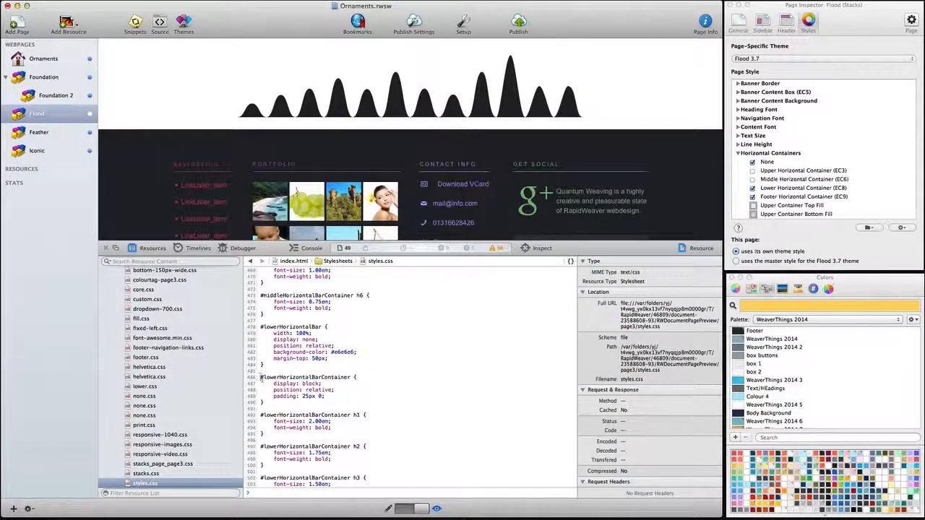
- Copy the #lowerHorizontalBarContainer rule from styles.css into the Flood page's custom CSS and set its padding to 0px 0
{"action": "left_click_drag", "start_coordinate": [260, 376], "coordinate": [279, 402]}
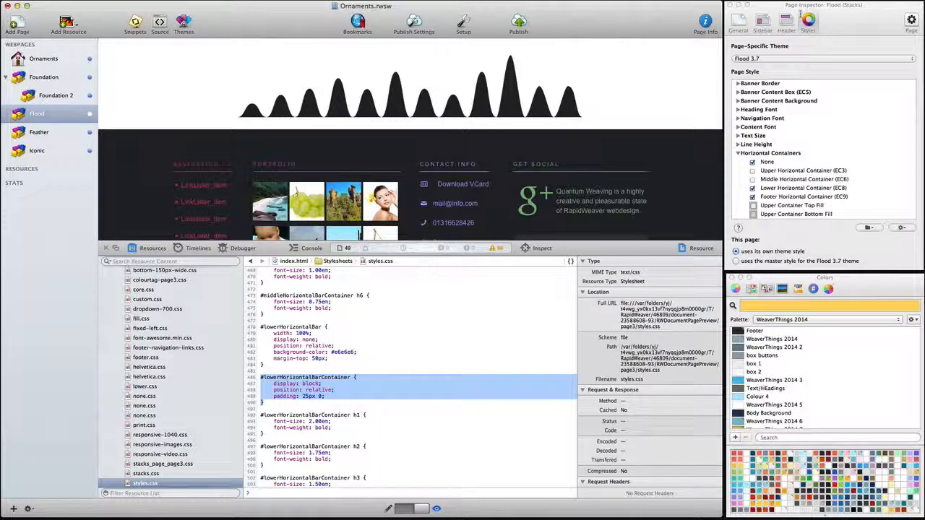
{"action": "left_click", "coordinate": [786, 23]}
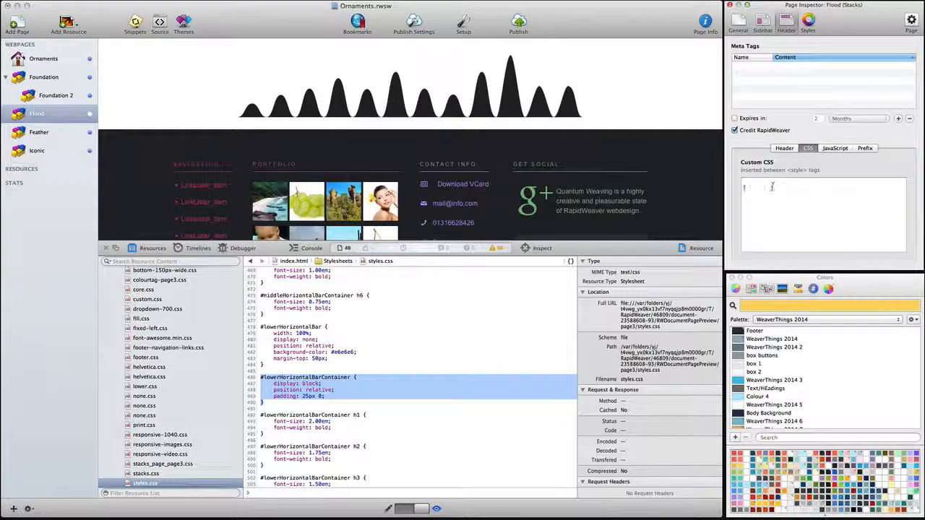
{"action": "left_click", "coordinate": [771, 189]}
{"action": "type", "text": "#lowerHorizontalBarContainer {     display: block;     position: relative;     padding: 25px 0; }"}
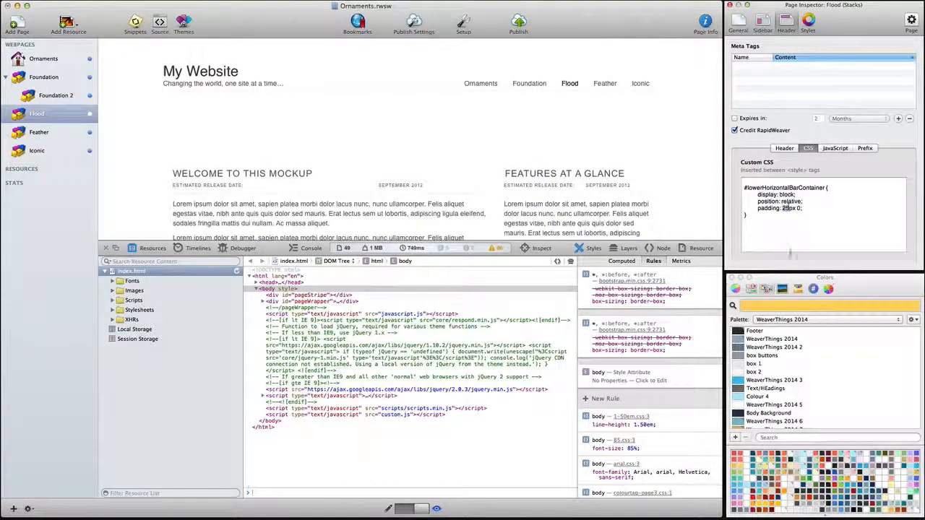
{"action": "type", "text": "0"}
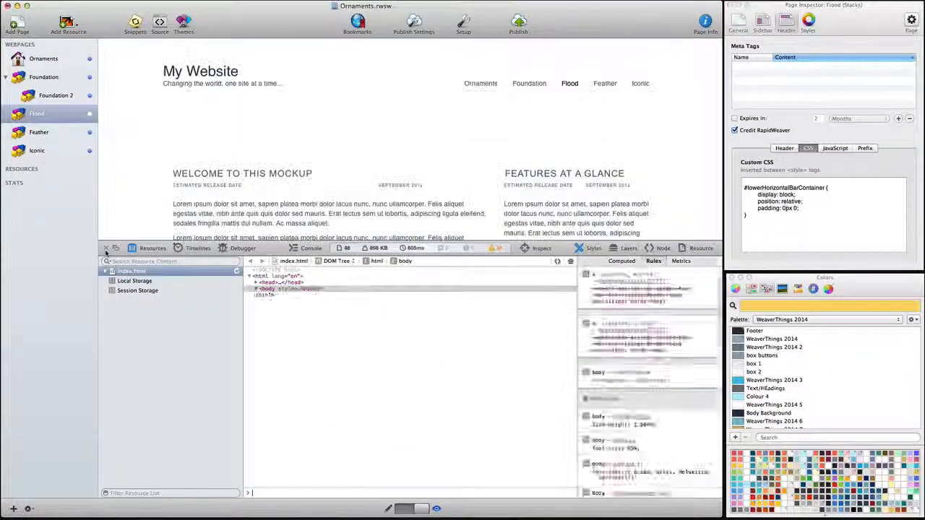
- Close the web inspector and check the area between the wave ornament and the footer in the Flood preview
{"action": "left_click", "coordinate": [105, 249]}
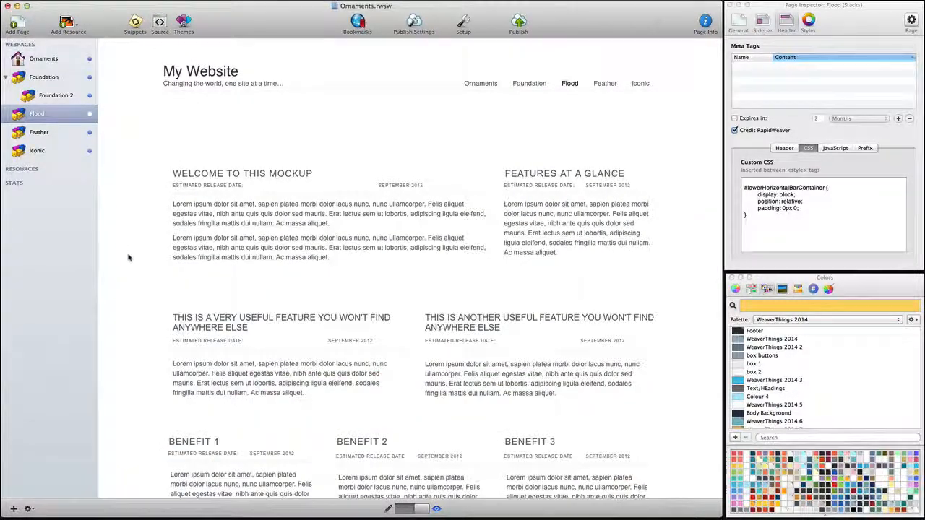
{"action": "scroll", "coordinate": [128, 257], "scroll_direction": "down", "scroll_amount": 2}
{"action": "scroll", "coordinate": [129, 257], "scroll_direction": "down", "scroll_amount": 5}
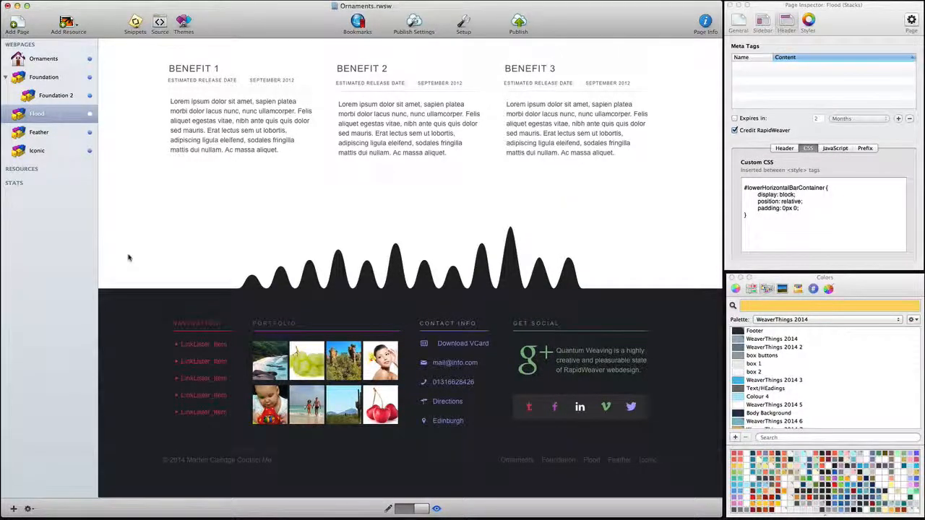
- Open the Feather page in edit mode and enable Content Area Edge-to-Edge in the theme's Edge-to-Edge Toggles
{"action": "left_click", "coordinate": [64, 133]}
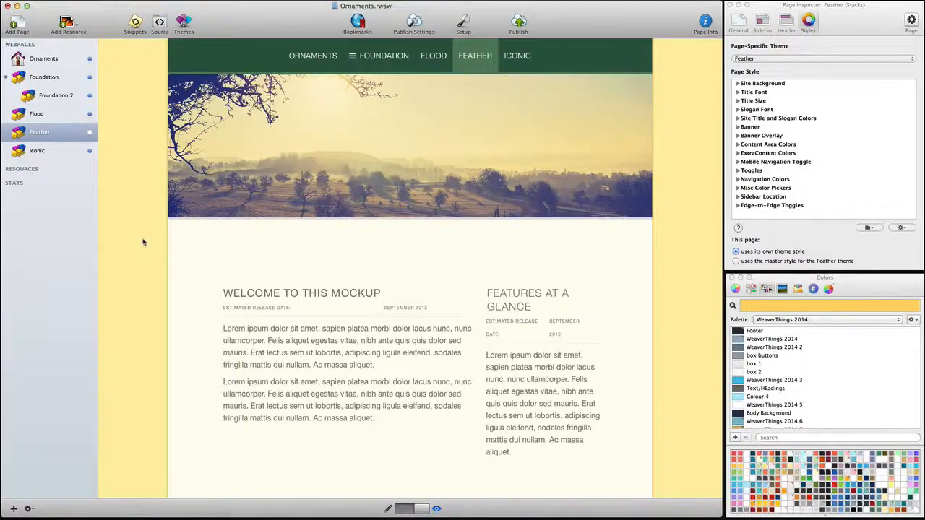
{"action": "key", "text": "super+e"}
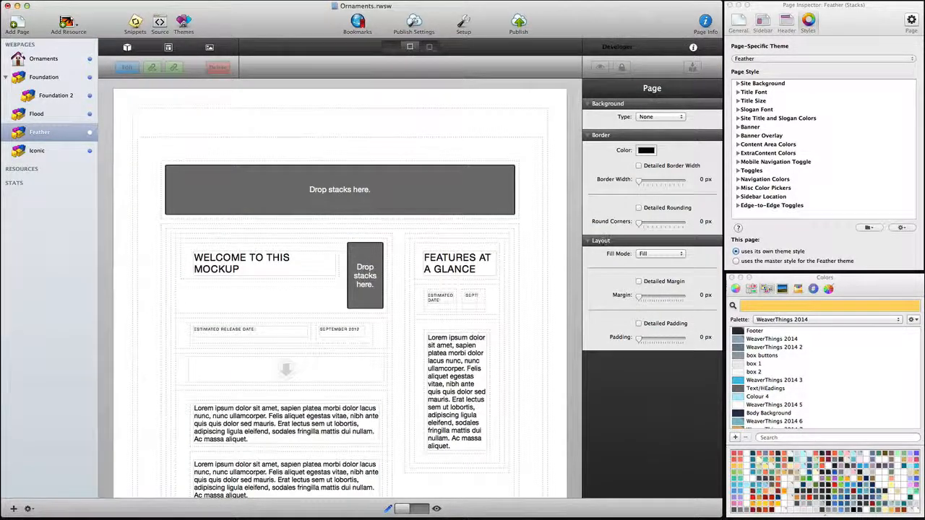
{"action": "left_click", "coordinate": [738, 206]}
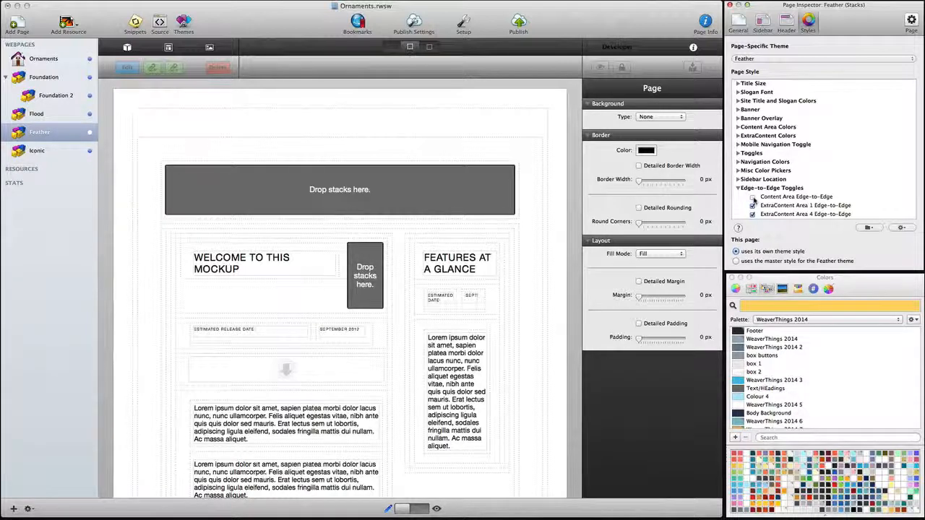
{"action": "left_click", "coordinate": [753, 197]}
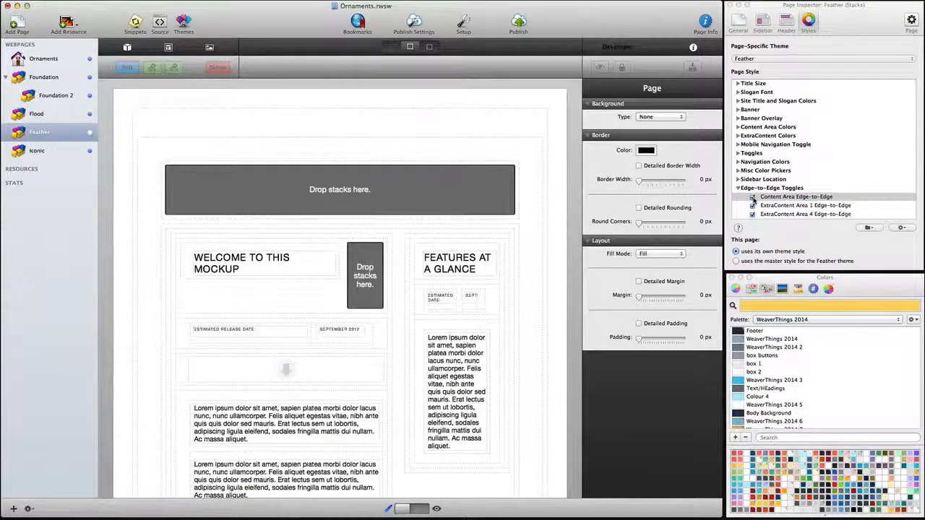
- Insert the 6 Sasquatch footer template at the end of the Feather page, below the benefits content
{"action": "scroll", "coordinate": [282, 246], "scroll_direction": "down", "scroll_amount": 2}
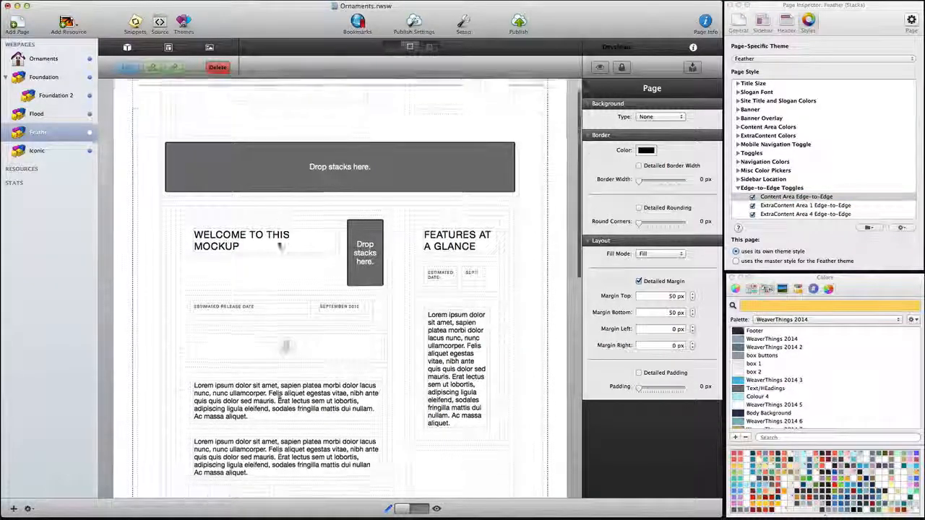
{"action": "scroll", "coordinate": [282, 247], "scroll_direction": "down", "scroll_amount": 10}
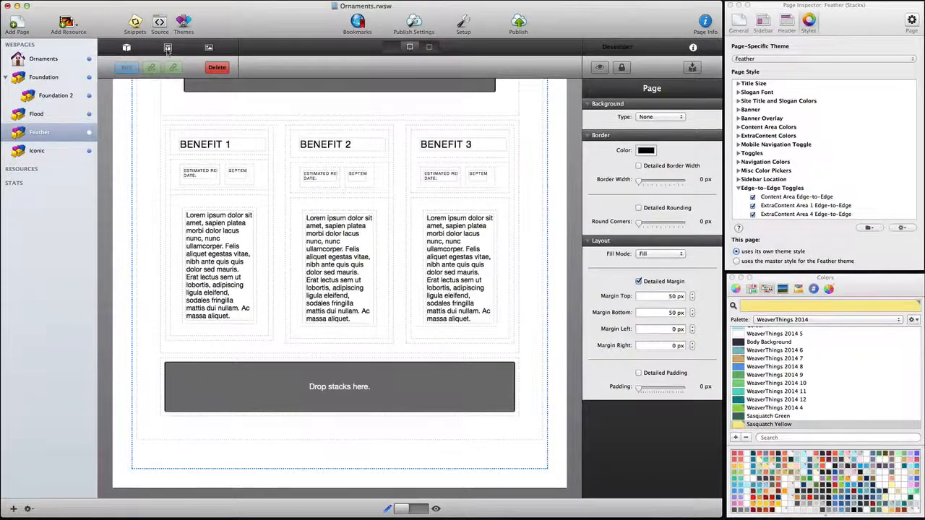
{"action": "left_click", "coordinate": [168, 48]}
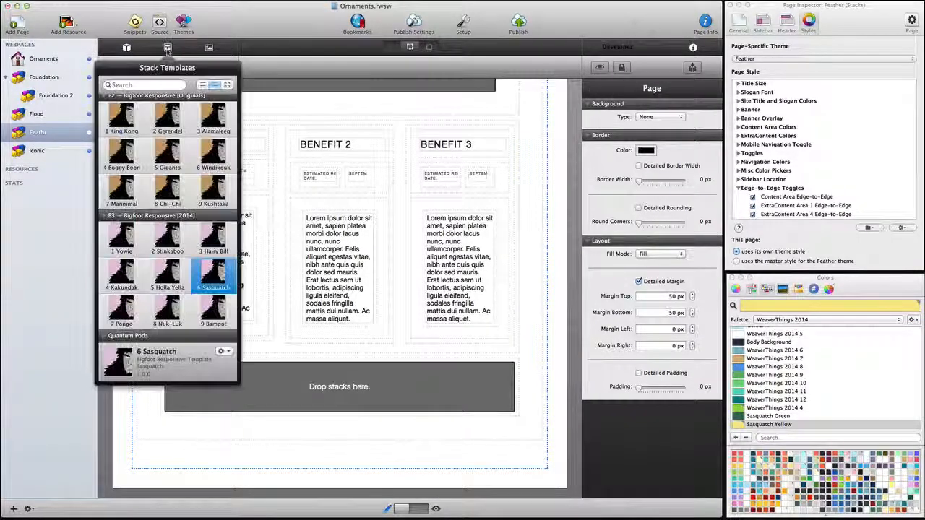
{"action": "left_click_drag", "start_coordinate": [213, 271], "coordinate": [462, 473]}
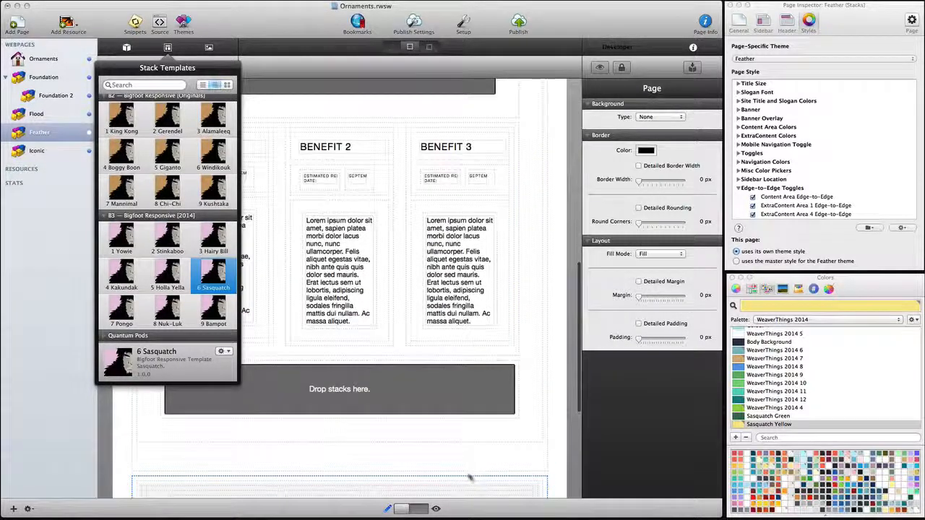
{"action": "left_click", "coordinate": [471, 477]}
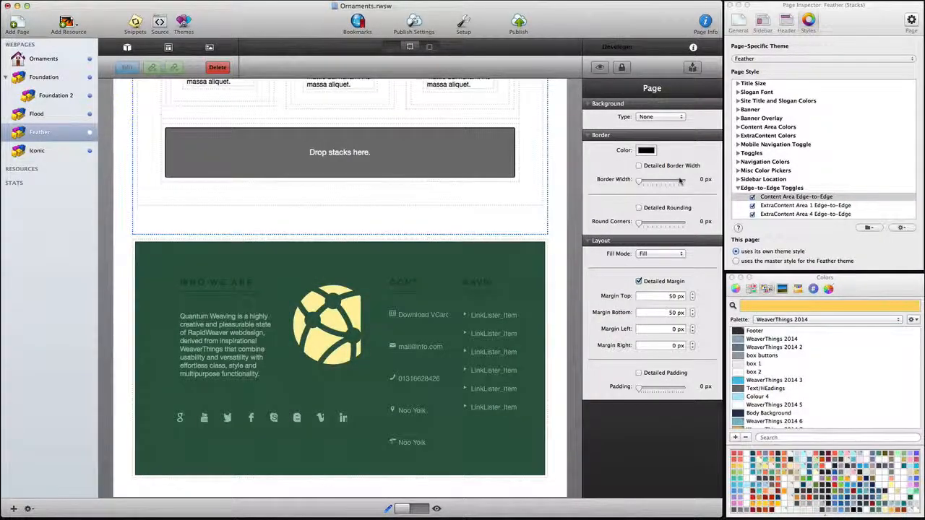
- Insert Ornament 8 above the Sasquatch footer and set its width to 100% and its height to 185 px
{"action": "left_click", "coordinate": [127, 47]}
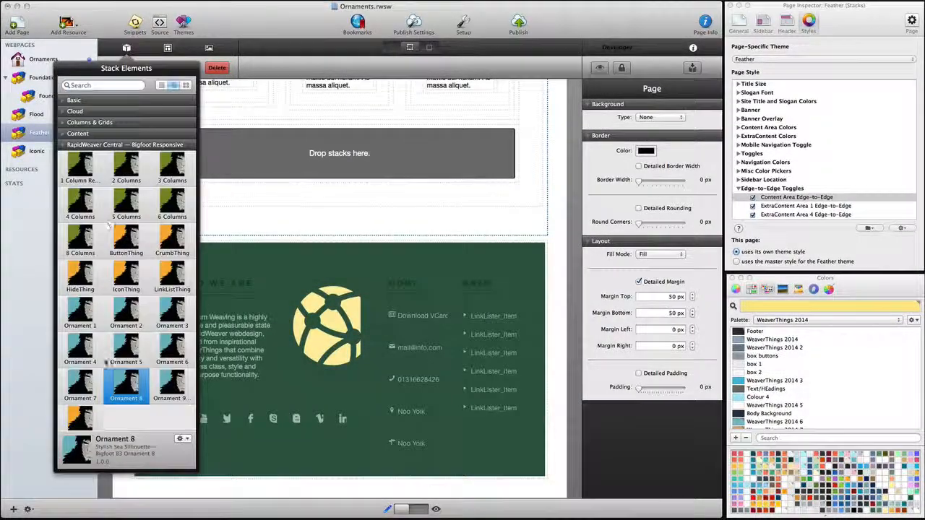
{"action": "left_click_drag", "start_coordinate": [126, 384], "coordinate": [337, 249]}
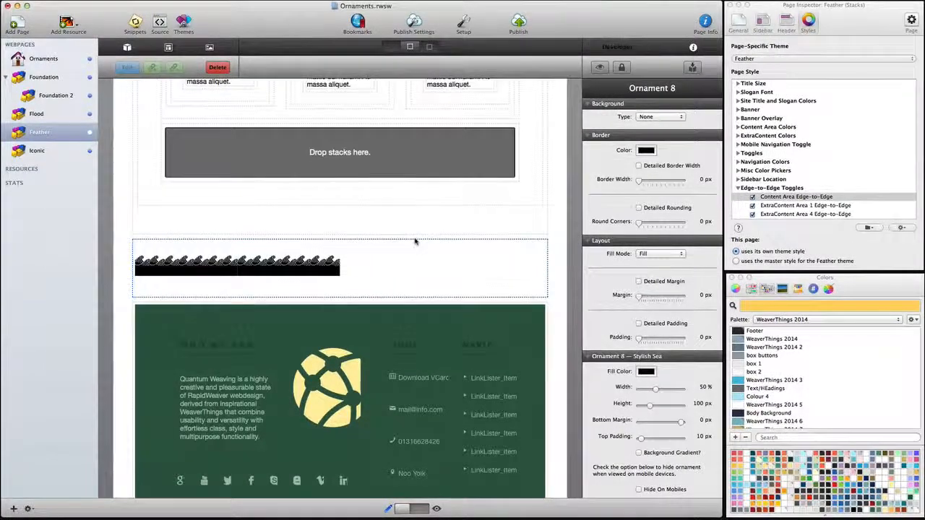
{"action": "left_click_drag", "start_coordinate": [655, 389], "coordinate": [696, 389]}
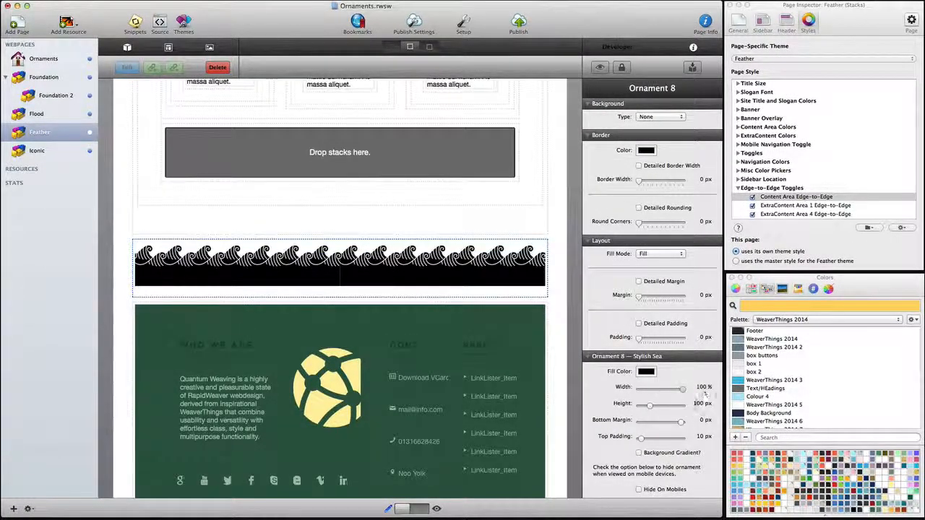
{"action": "left_click", "coordinate": [701, 403]}
{"action": "type", "text": "185"}
{"action": "key", "text": "Return"}
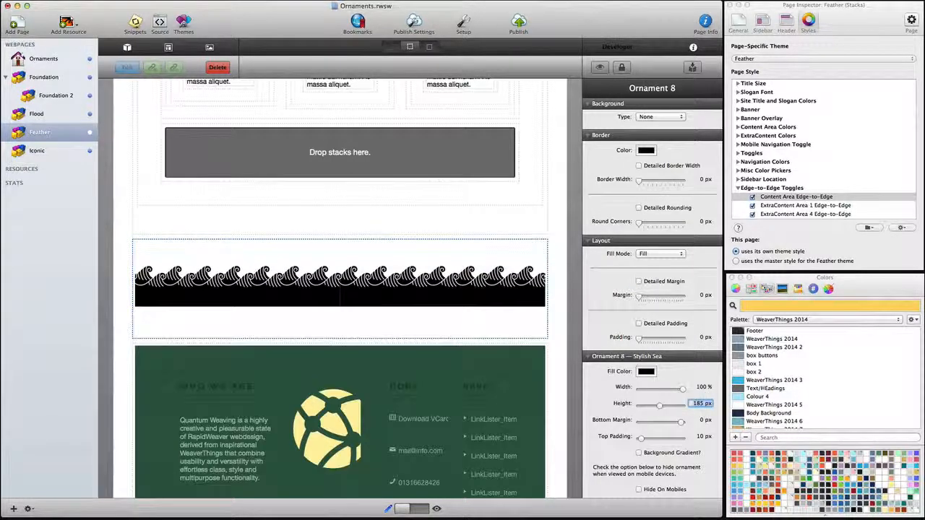
- Set the sea ornament's bottom margin to -66 px and its top padding to 0 px
{"action": "left_click", "coordinate": [701, 420]}
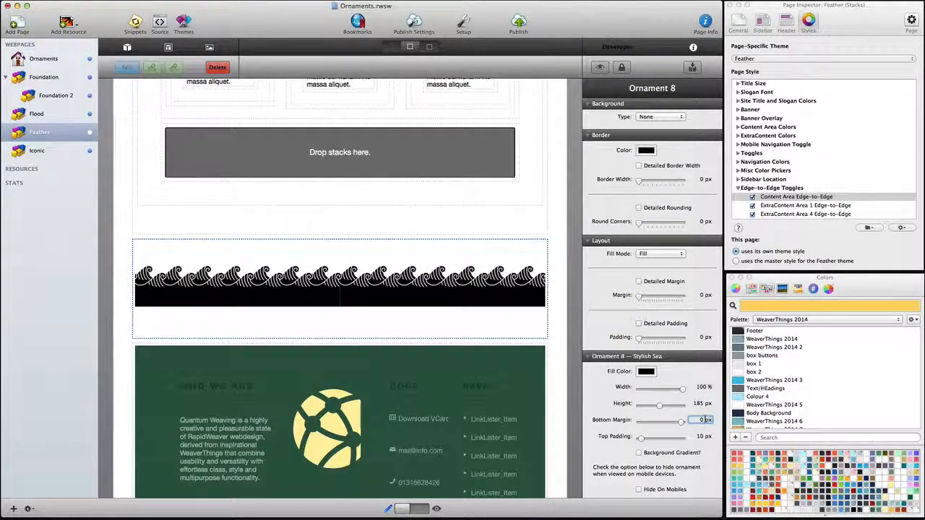
{"action": "key", "text": "Return"}
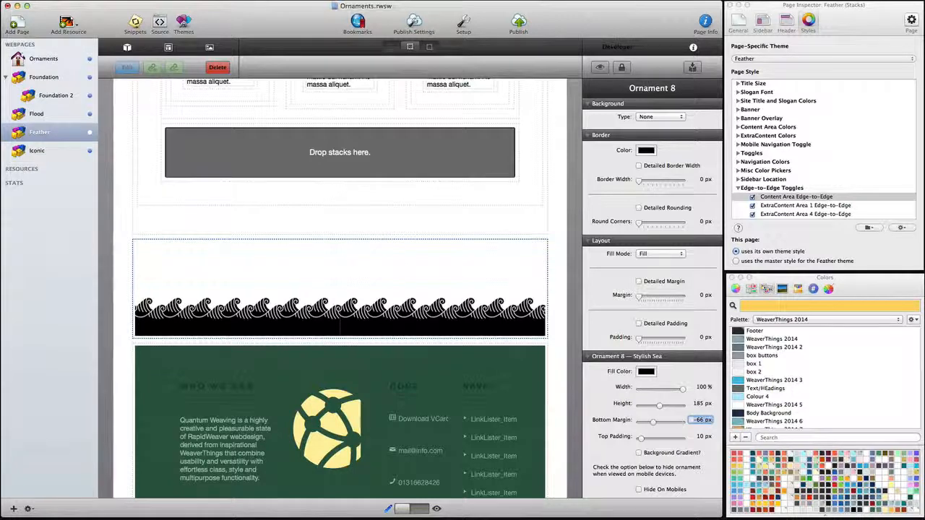
{"action": "left_click_drag", "start_coordinate": [638, 438], "coordinate": [631, 441]}
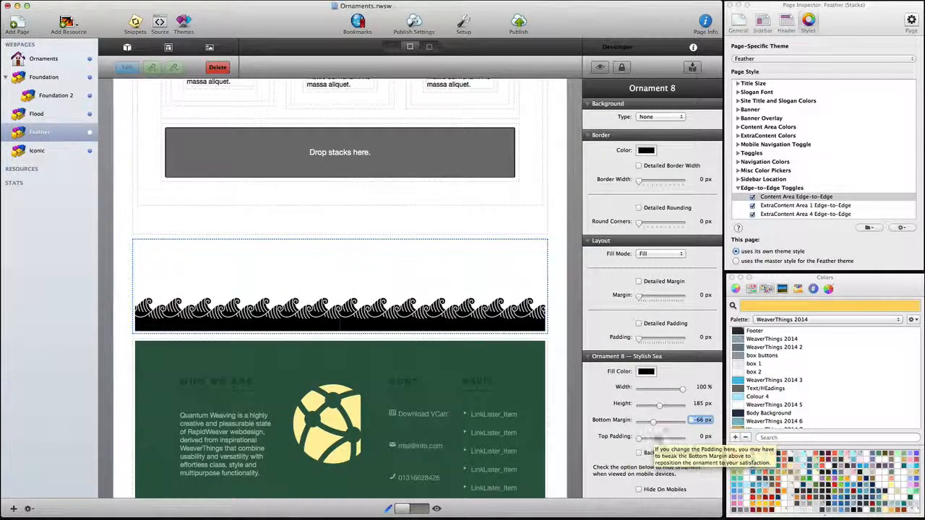
- Set the sea ornament's fill color to Sasquatch Green from the WeaverThings 2014 palette
{"action": "left_click", "coordinate": [744, 330]}
{"action": "scroll", "coordinate": [744, 375], "scroll_direction": "down", "scroll_amount": 5}
{"action": "left_click", "coordinate": [742, 416]}
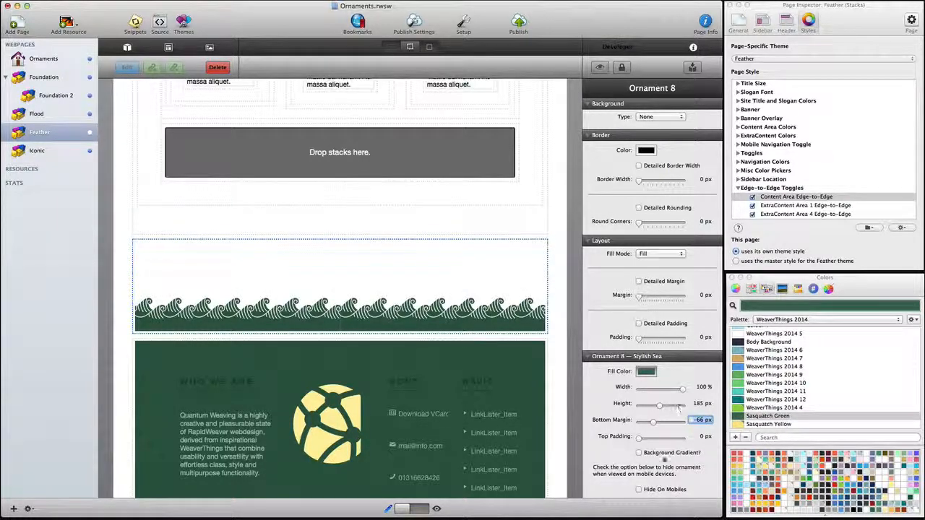
- Give the sea ornament a background gradient from the pale content background color to Sasquatch Yellow and preview the Feather footer
{"action": "left_click", "coordinate": [638, 452]}
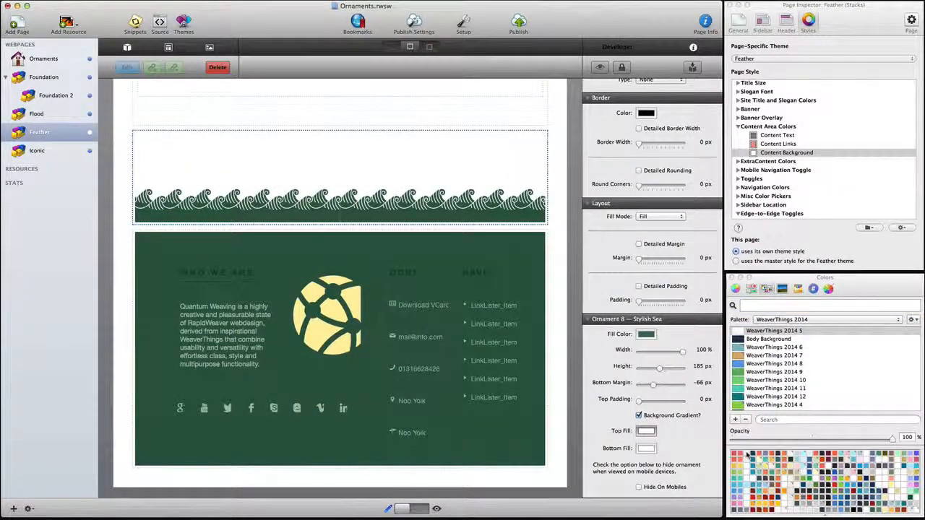
{"action": "left_click", "coordinate": [647, 449]}
{"action": "scroll", "coordinate": [766, 390], "scroll_direction": "down", "scroll_amount": 2}
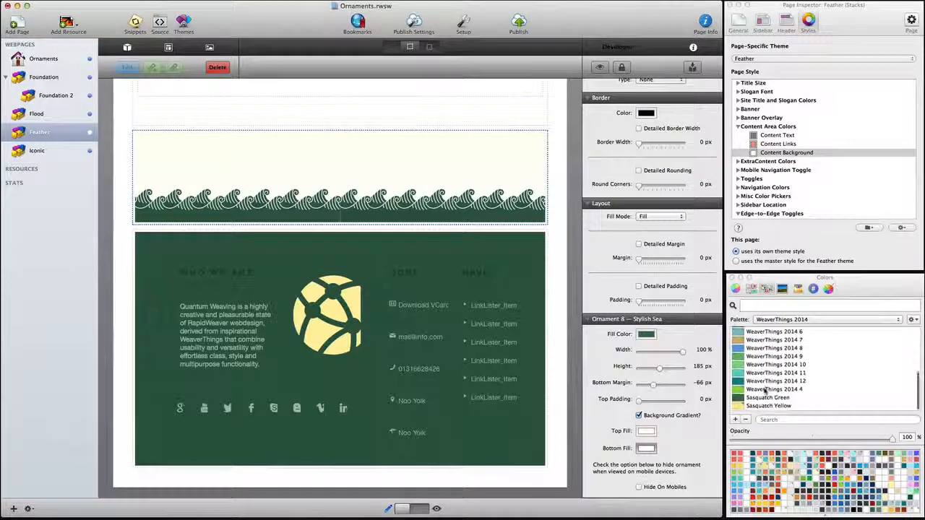
{"action": "left_click", "coordinate": [738, 407]}
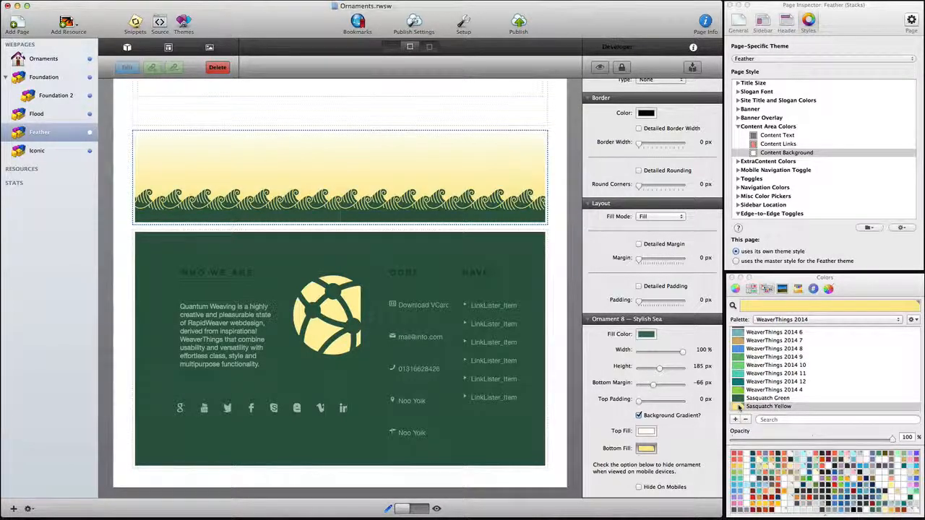
{"action": "left_click", "coordinate": [437, 508]}
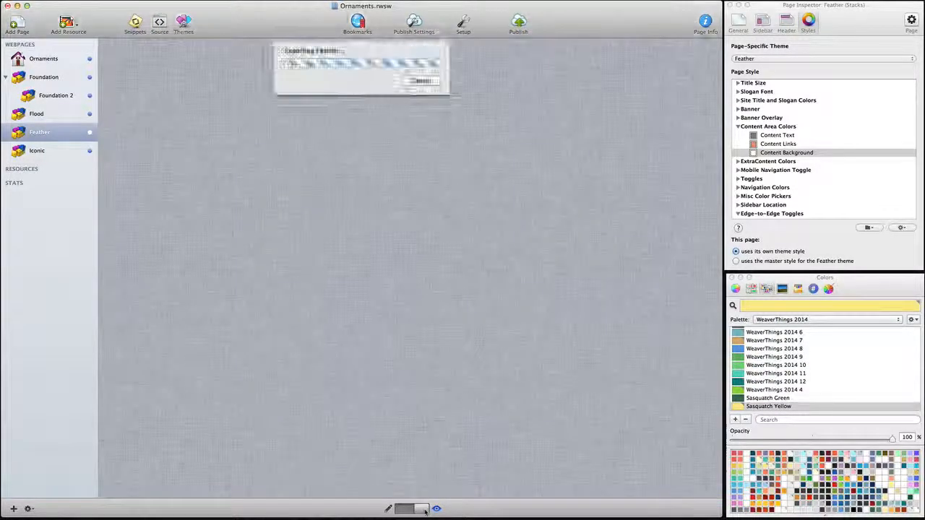
{"action": "scroll", "coordinate": [529, 463], "scroll_direction": "down", "scroll_amount": 12}
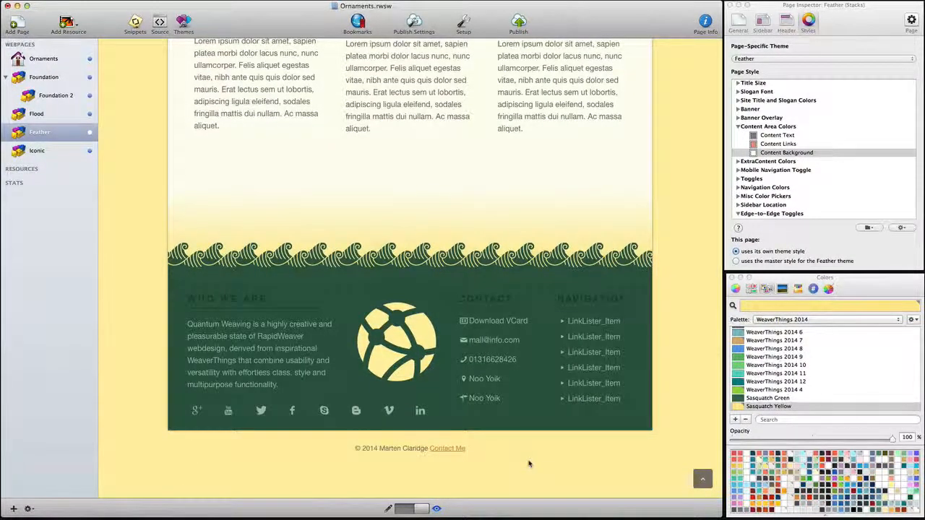
- Open the Iconic page in edit mode and enable Content Container – Edge-to-edge in the theme's Advanced settings
{"action": "left_click", "coordinate": [22, 152]}
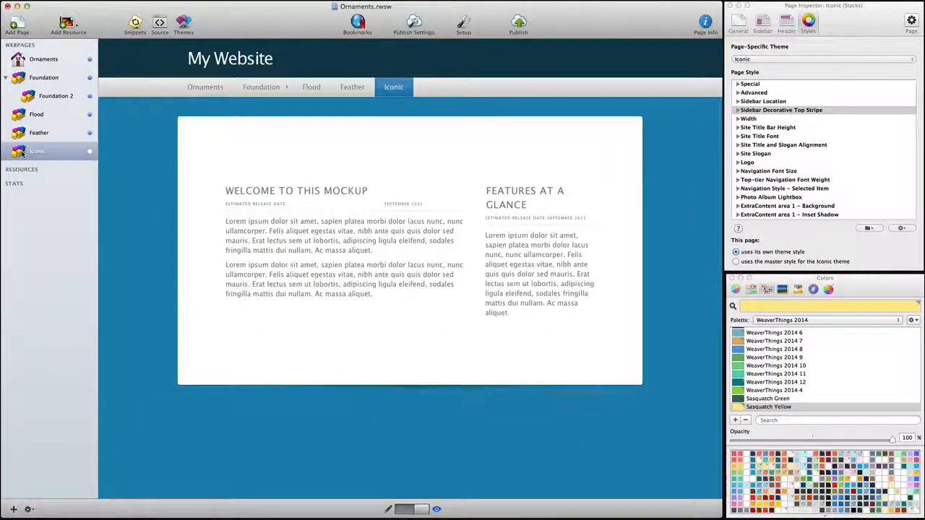
{"action": "left_click", "coordinate": [738, 92]}
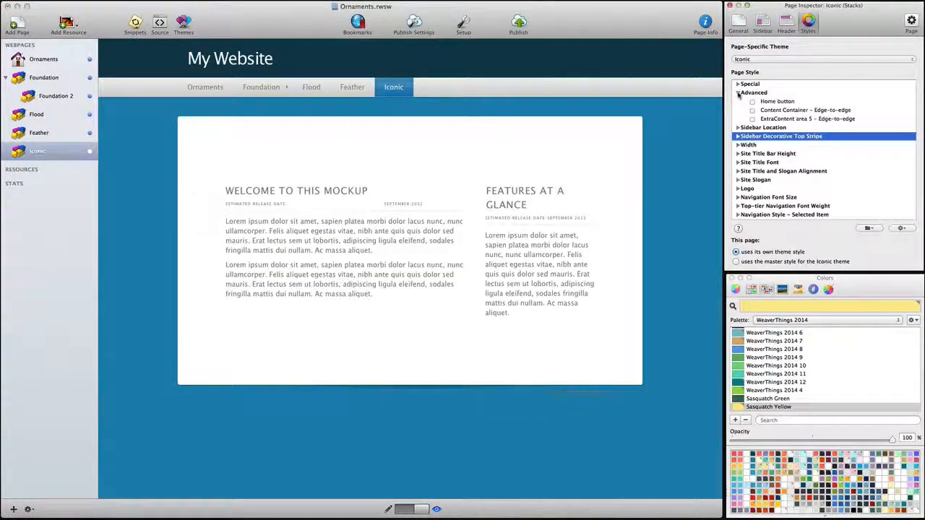
{"action": "left_click", "coordinate": [412, 509]}
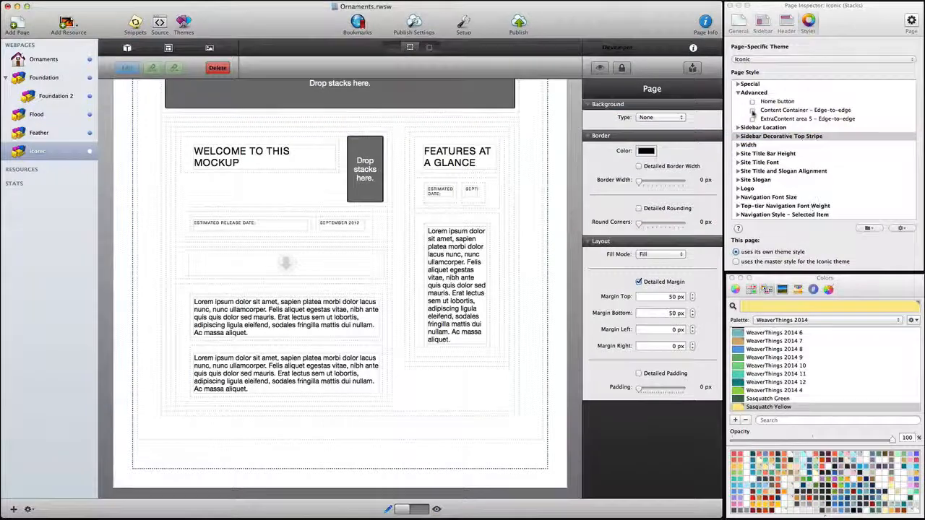
{"action": "left_click", "coordinate": [752, 111]}
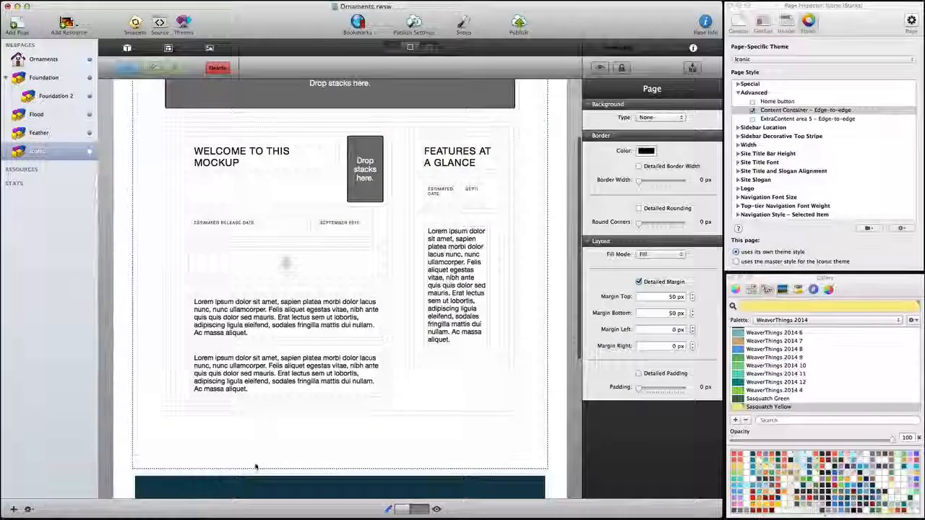
- Insert the Ornament 1 cityscape directly above the dark blue footer on the Iconic page
{"action": "scroll", "coordinate": [255, 467], "scroll_direction": "down", "scroll_amount": 5}
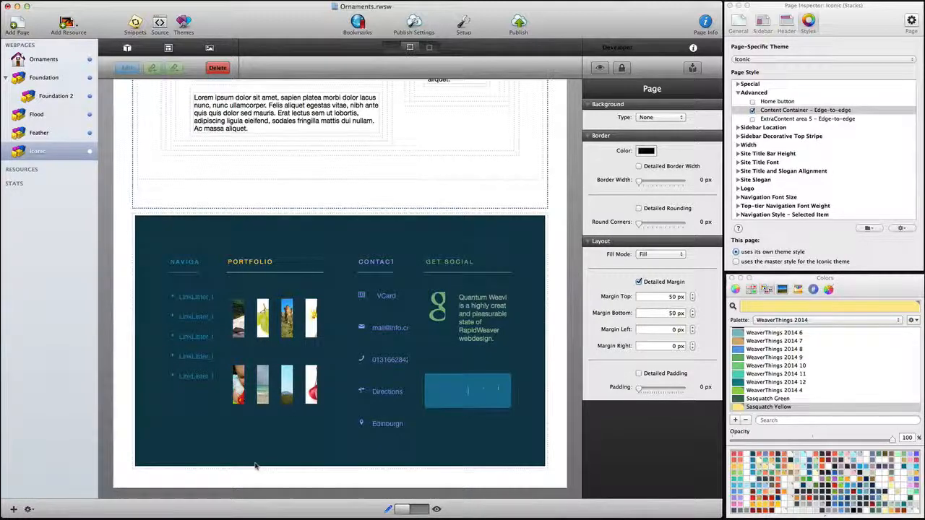
{"action": "left_click", "coordinate": [126, 47]}
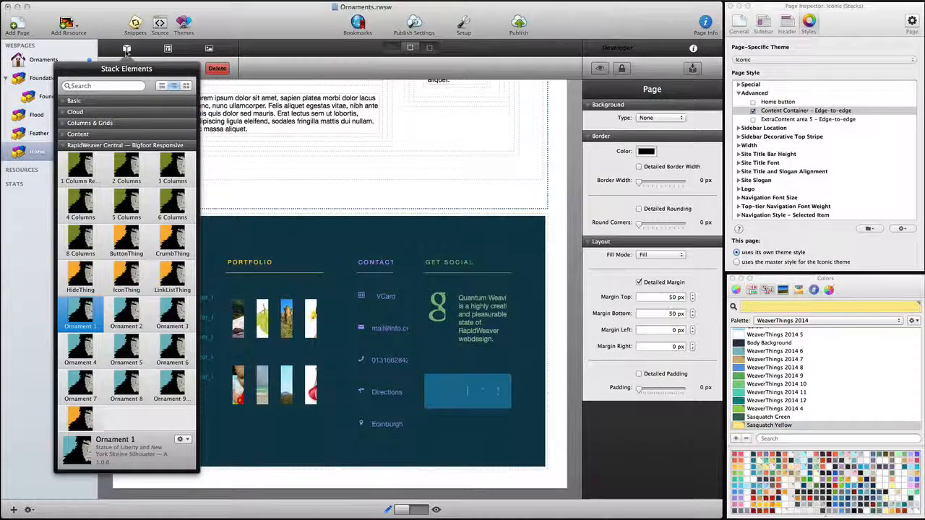
{"action": "left_click_drag", "start_coordinate": [83, 309], "coordinate": [326, 212]}
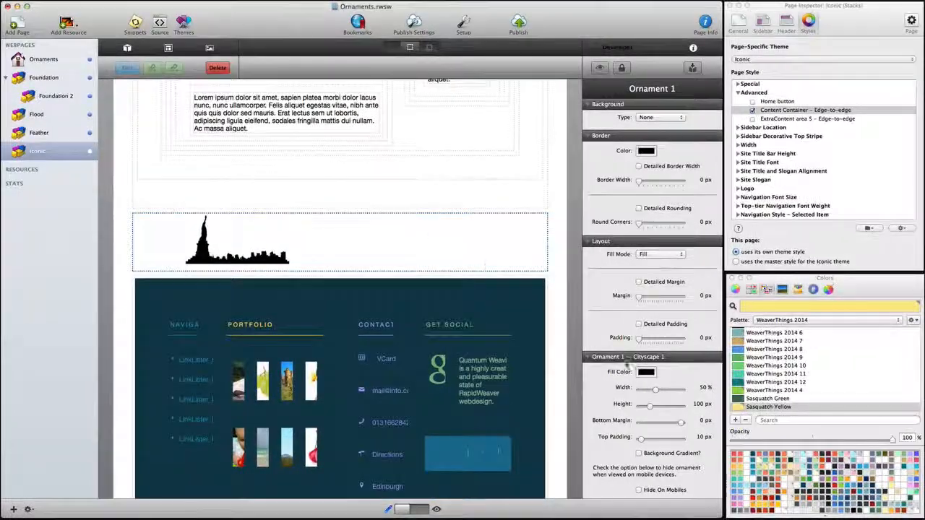
- Set the cityscape ornament's fill color to the footer's dark blue, with a width of 75% and a height of 202 px
{"action": "left_click", "coordinate": [645, 372]}
{"action": "left_click", "coordinate": [753, 456]}
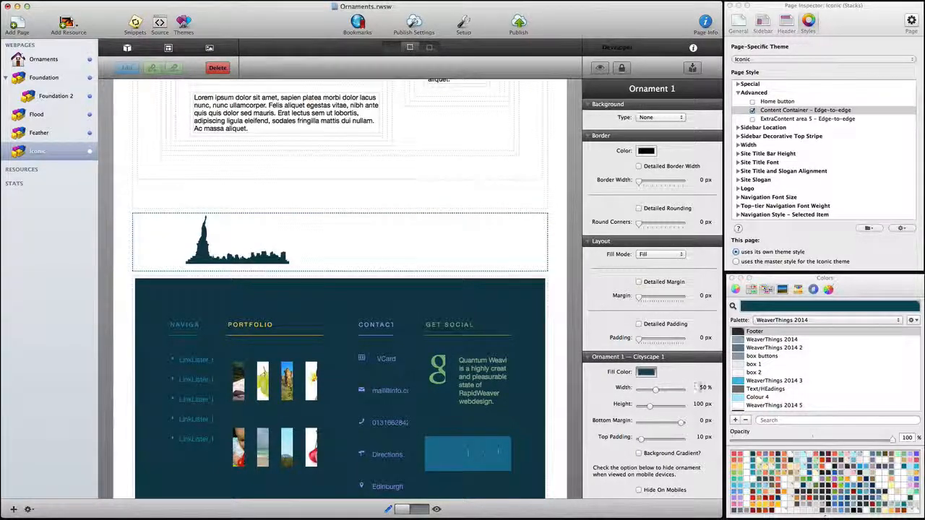
{"action": "left_click", "coordinate": [701, 388]}
{"action": "type", "text": "75"}
{"action": "key", "text": "Return"}
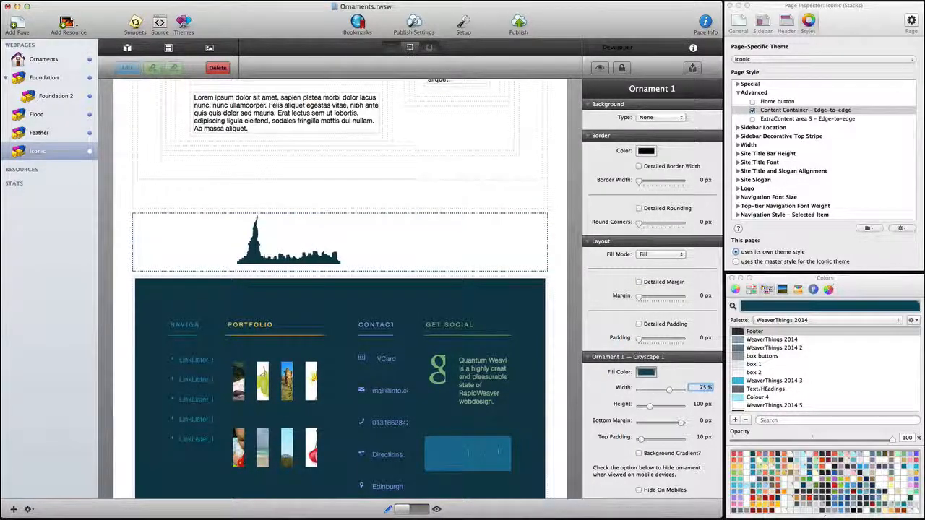
{"action": "key", "text": "Tab"}
{"action": "type", "text": "202"}
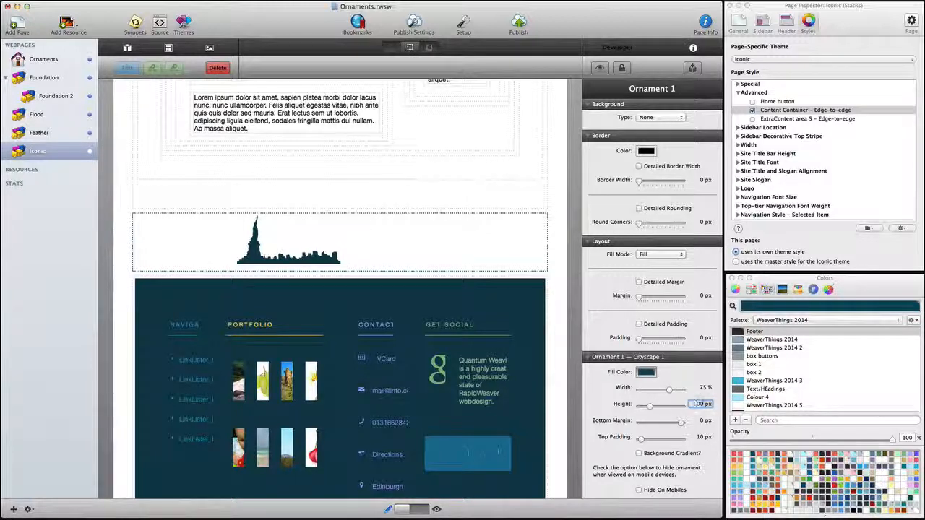
{"action": "key", "text": "Return"}
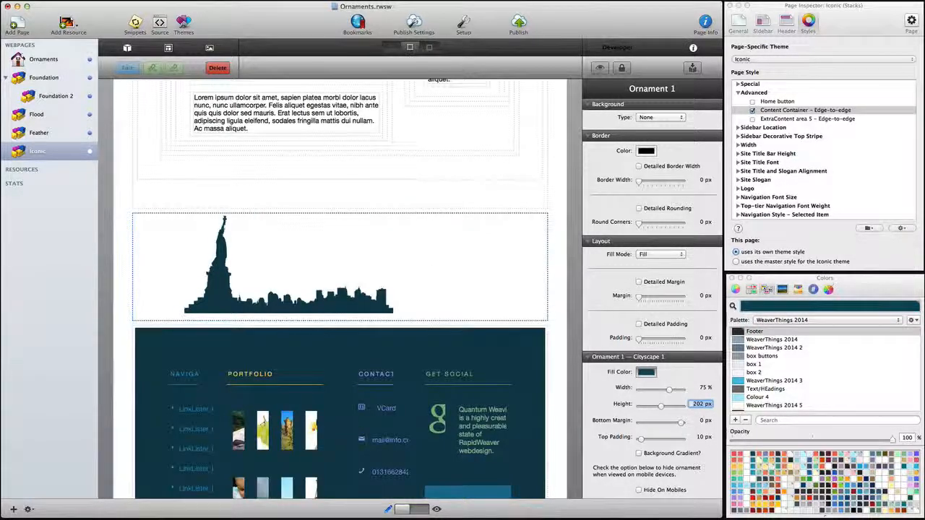
- Set the cityscape ornament's bottom margin to -18 px and its top padding to 0 px
{"action": "left_click", "coordinate": [703, 420]}
{"action": "type", "text": "-18"}
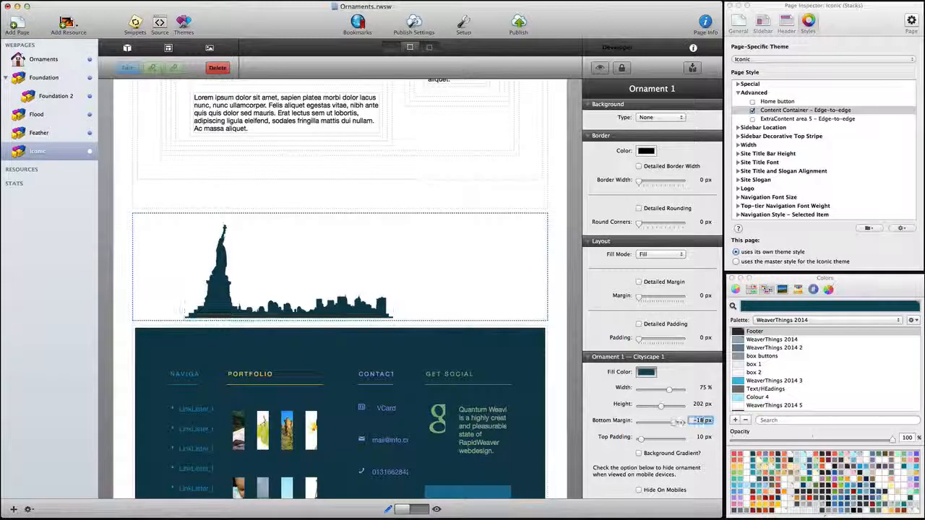
{"action": "key", "text": "Return"}
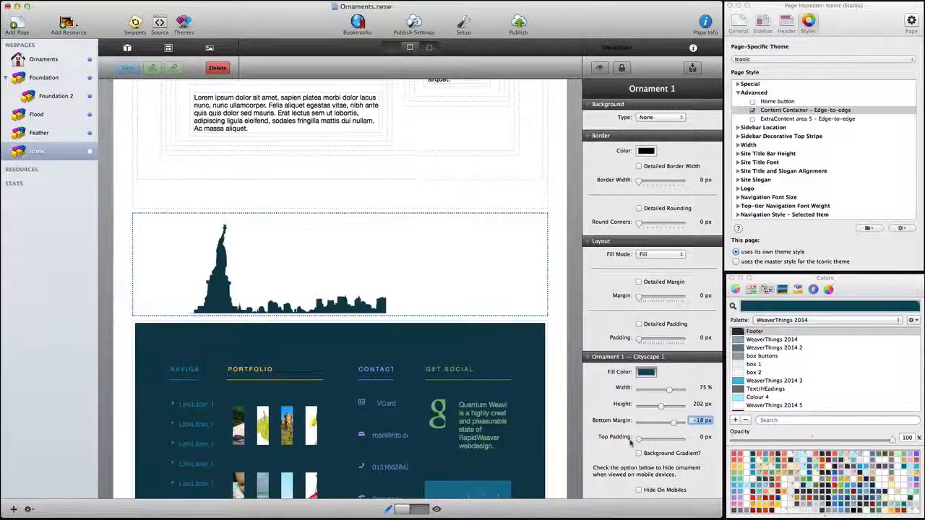
- Enable the cityscape's background gradient with Sasquatch Yellow as the bottom fill, and preview the Iconic page down to its footer
{"action": "scroll", "coordinate": [630, 444], "scroll_direction": "down", "scroll_amount": 1}
{"action": "left_click", "coordinate": [638, 449]}
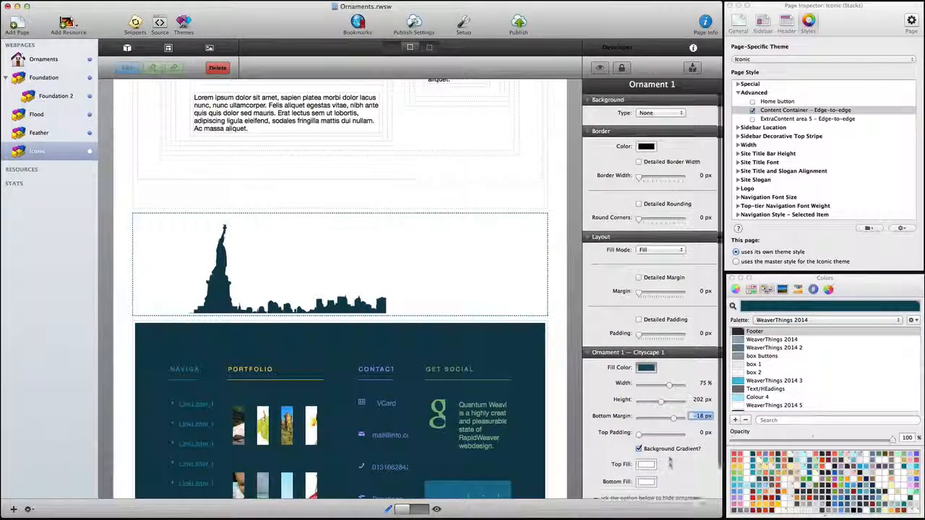
{"action": "scroll", "coordinate": [670, 464], "scroll_direction": "down", "scroll_amount": 1}
{"action": "left_click", "coordinate": [650, 474]}
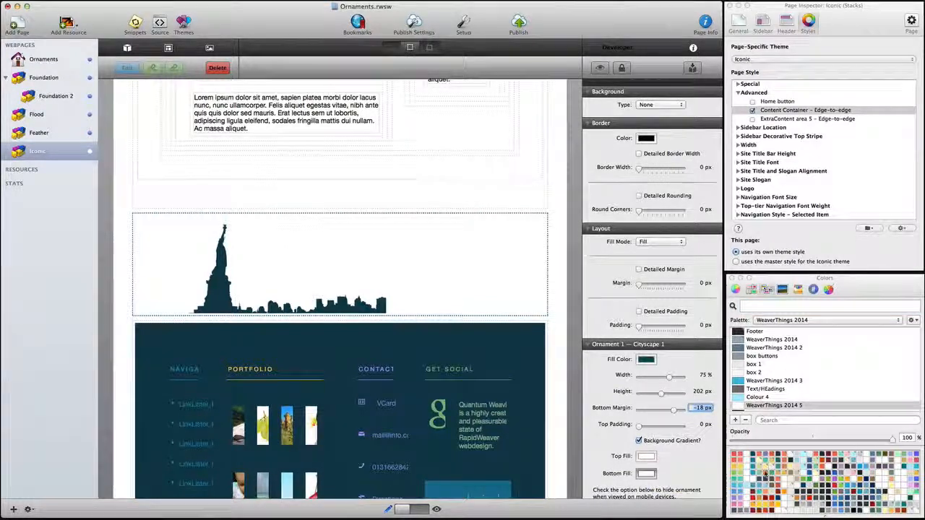
{"action": "scroll", "coordinate": [780, 399], "scroll_direction": "down", "scroll_amount": 5}
{"action": "left_click", "coordinate": [768, 407]}
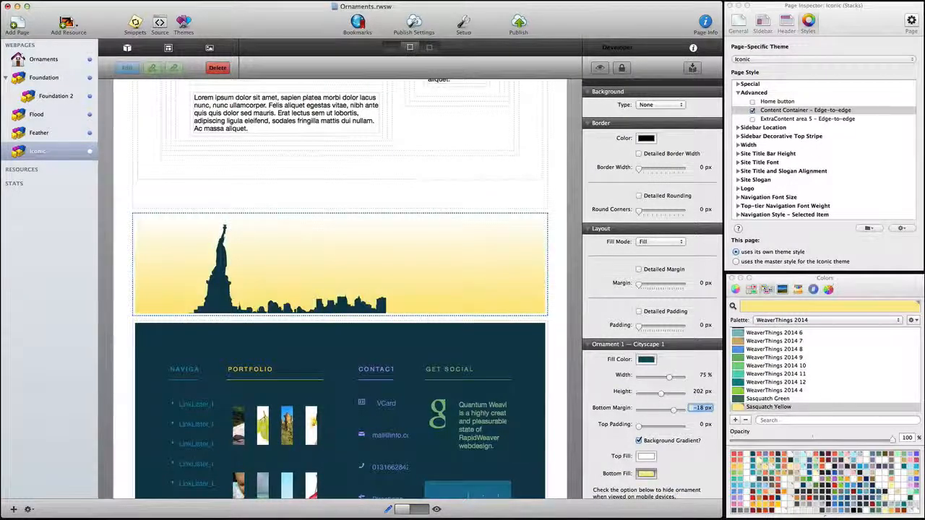
{"action": "left_click", "coordinate": [418, 508]}
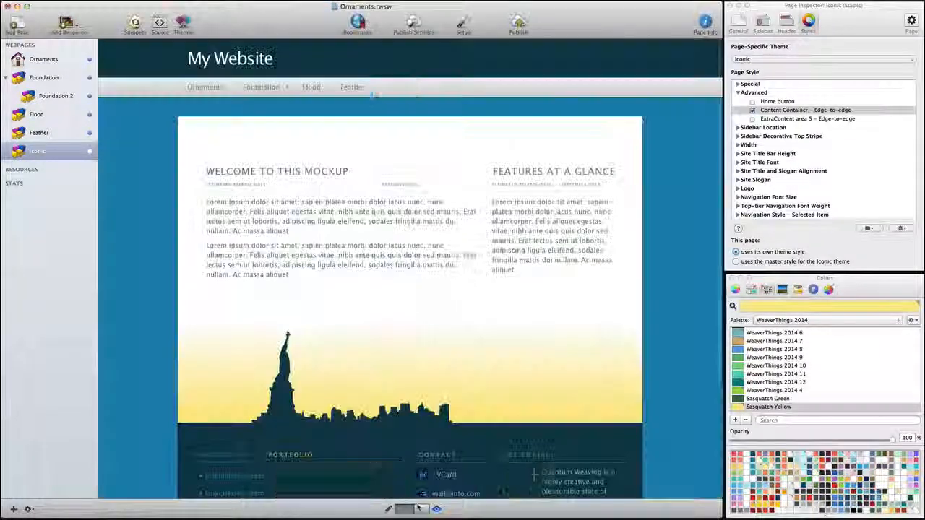
{"action": "scroll", "coordinate": [425, 475], "scroll_direction": "down", "scroll_amount": 3}
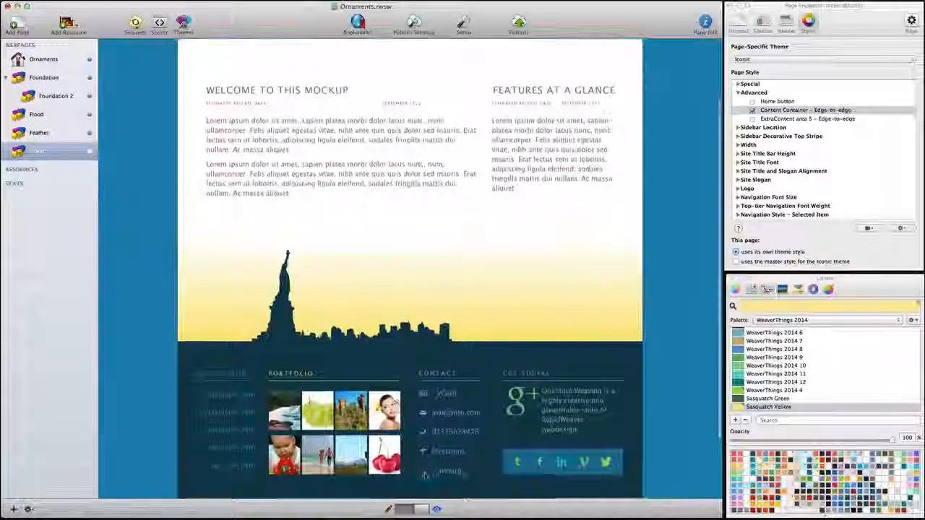
{"action": "scroll", "coordinate": [425, 474], "scroll_direction": "down", "scroll_amount": 3}
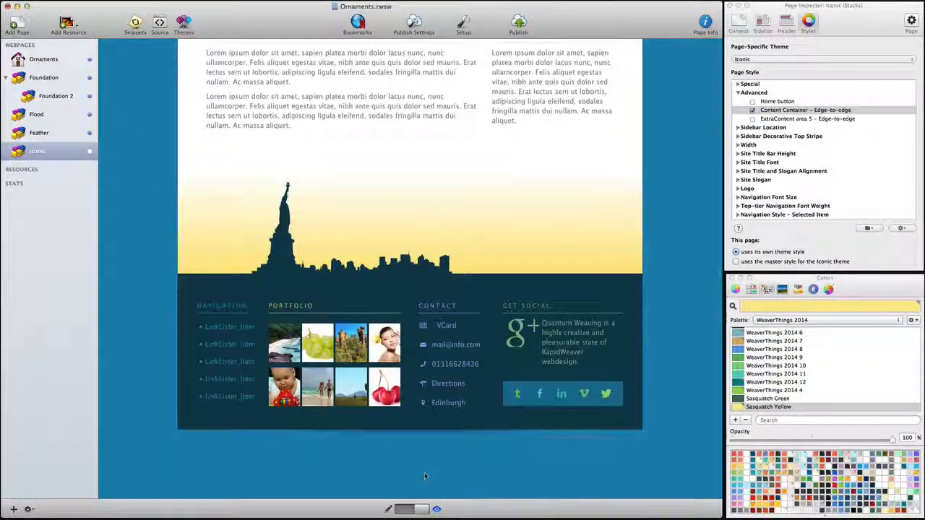